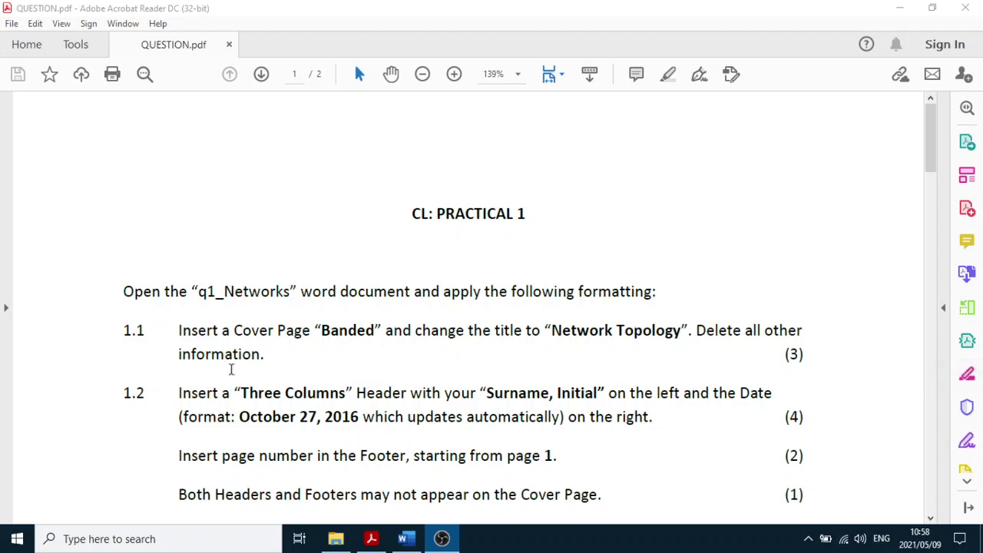
Read the practical's tasks in QUESTION.pdf down to item 1.3, then return to q1_Networks.docx.
click(406, 538)
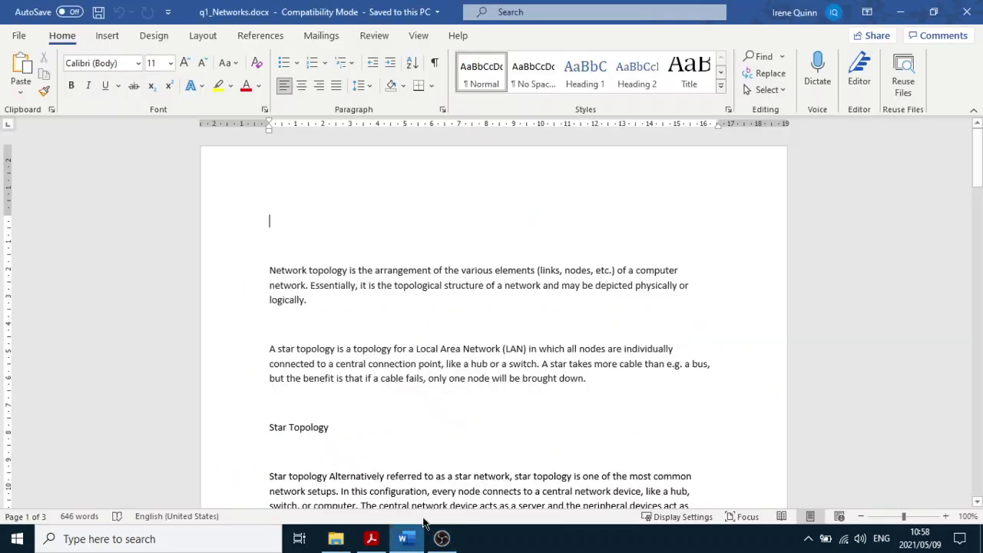
click(371, 538)
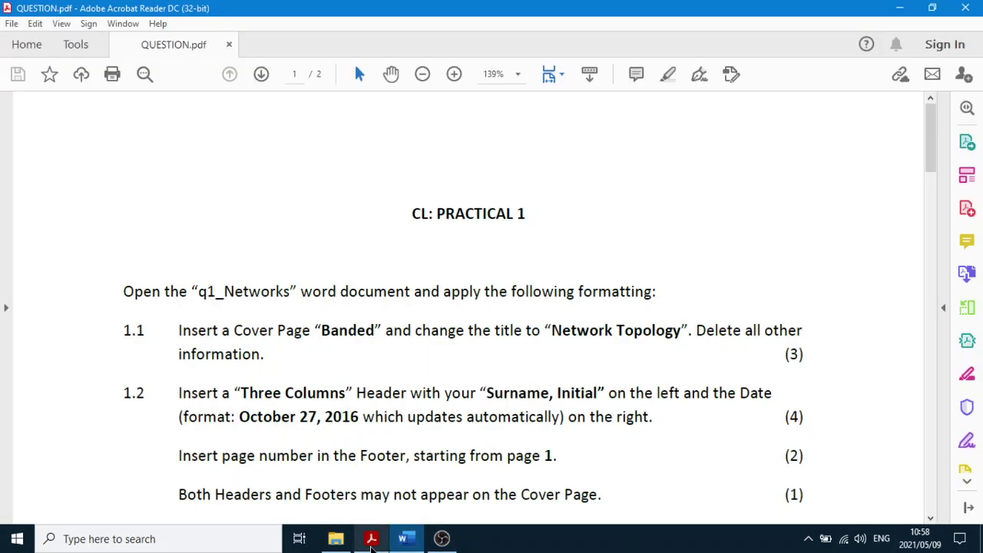
scroll(353, 340, down, 1)
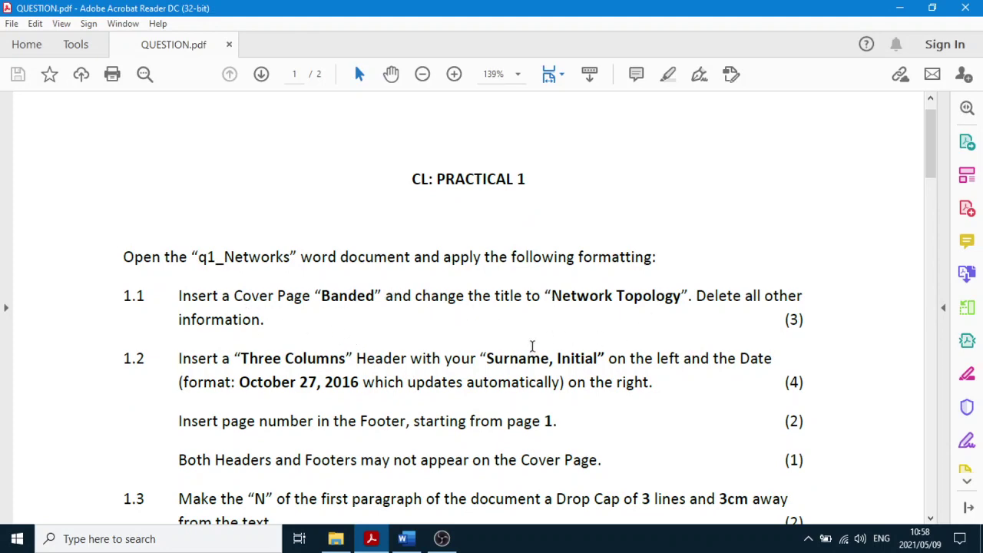
click(419, 545)
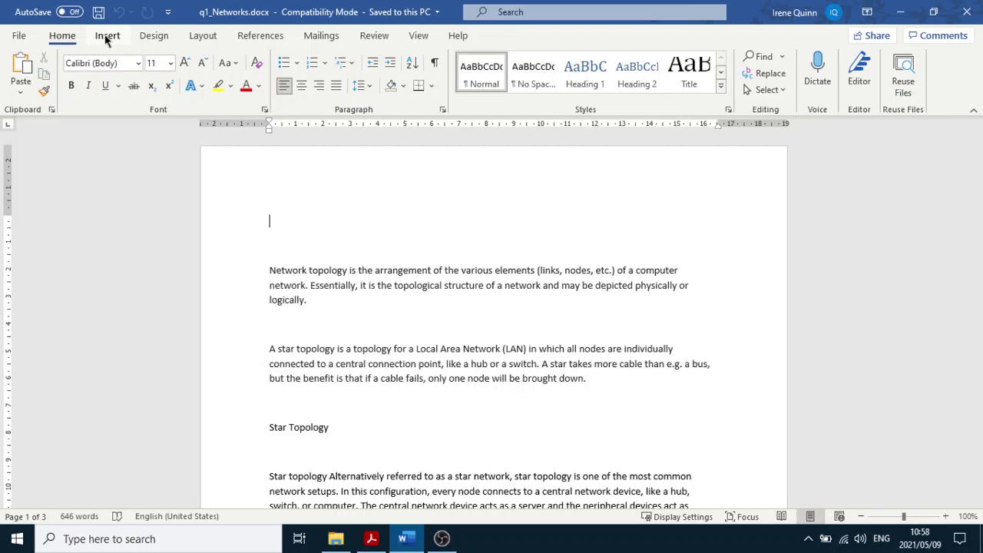
Insert a Blank Page and then the Banded cover page at the start of the document.
click(107, 36)
click(42, 90)
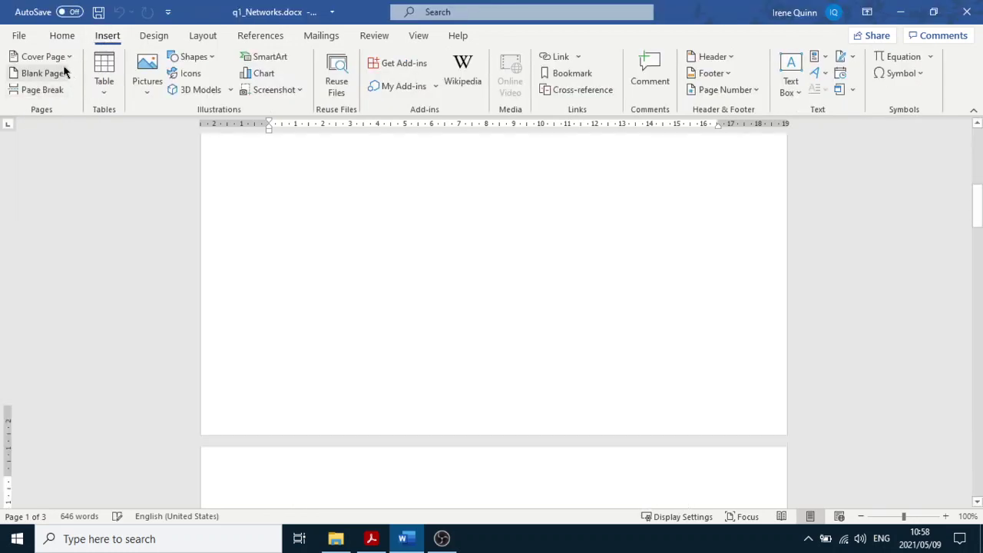
click(43, 73)
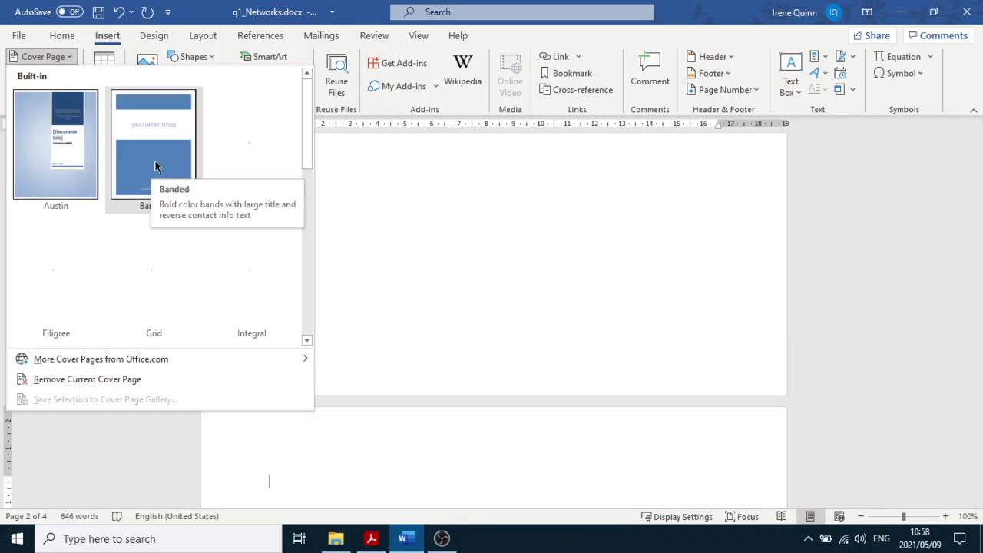
click(151, 166)
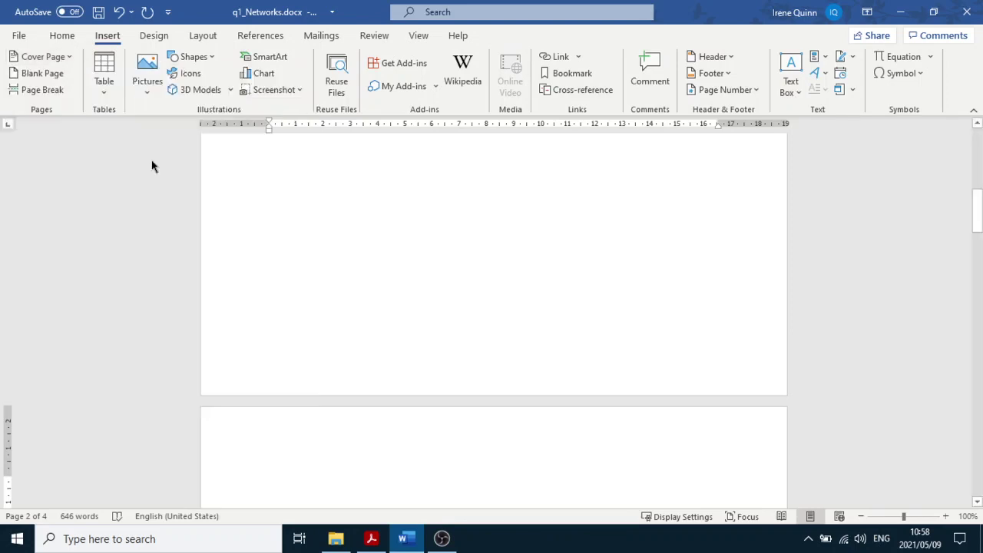
Replace the cover page's title placeholder with NETWORK TOPOLOGY.
scroll(346, 236, up, 5)
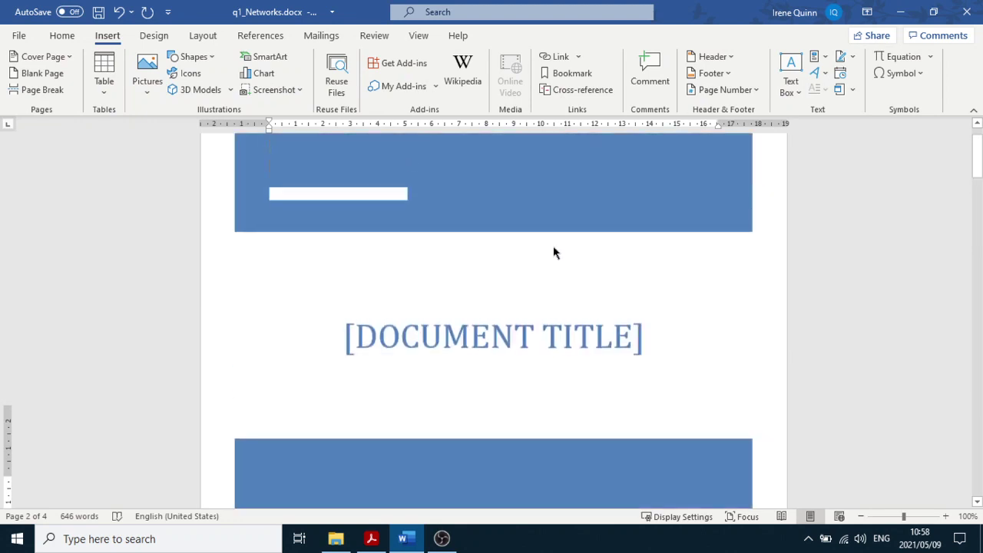
click(499, 386)
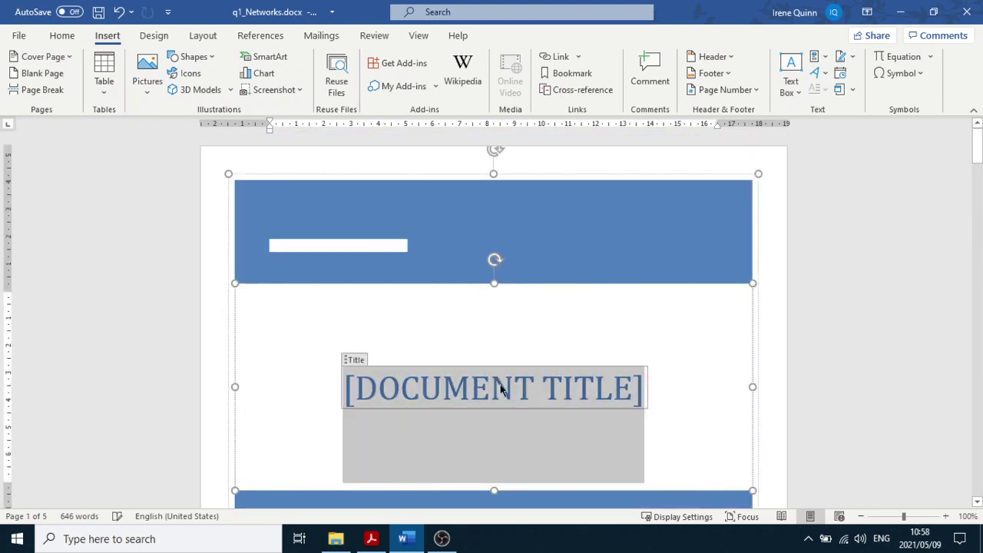
key(Delete)
text(NETW)
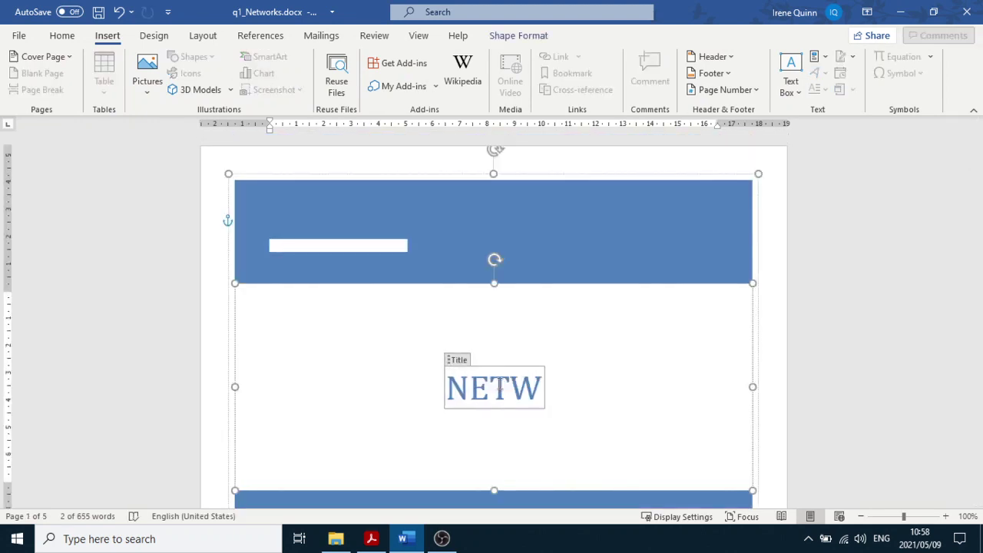
text(ORK TOPOLOGY)
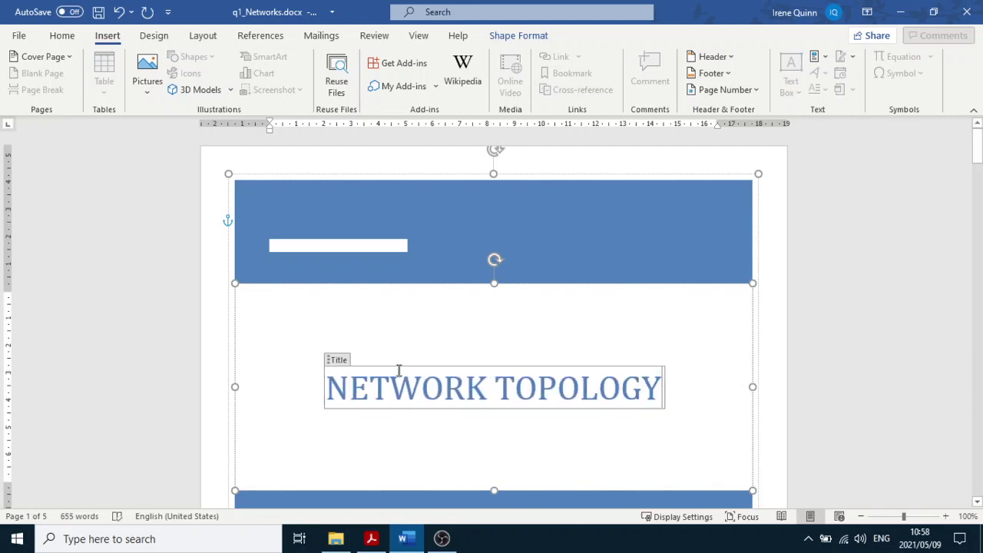
Delete the author, company name and company address fields from the cover page.
scroll(450, 364, down, 5)
scroll(465, 383, down, 5)
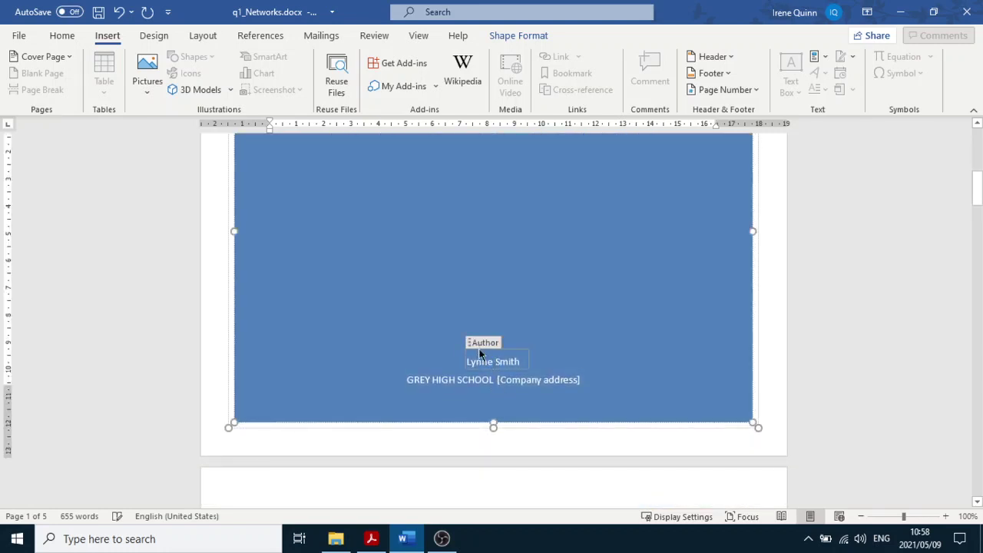
click(483, 343)
key(Delete)
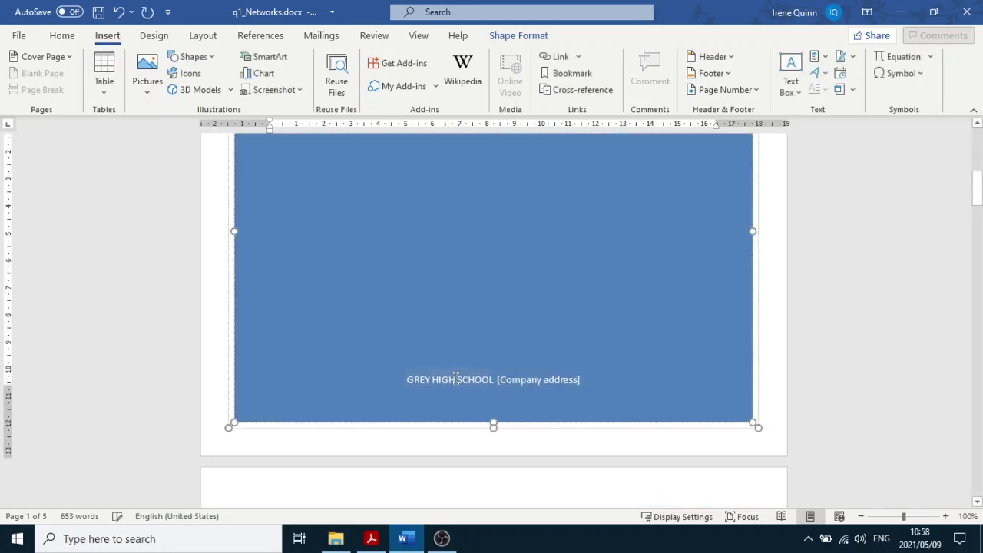
click(438, 360)
key(Delete)
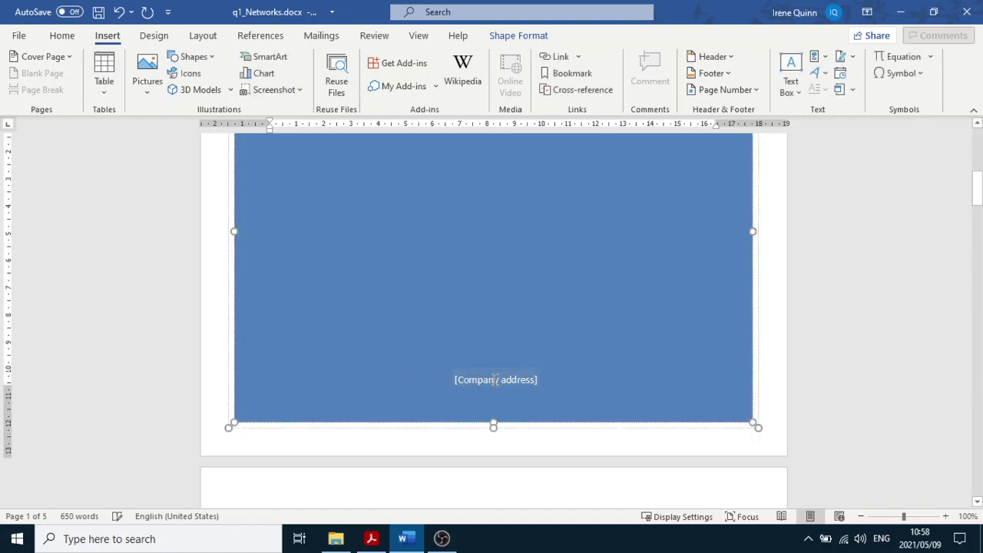
click(496, 379)
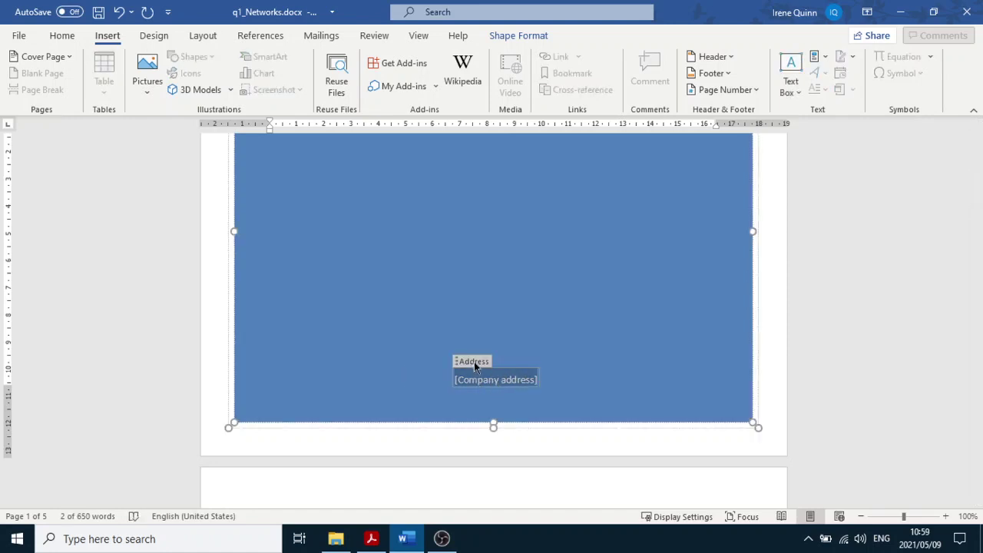
click(474, 362)
key(Delete)
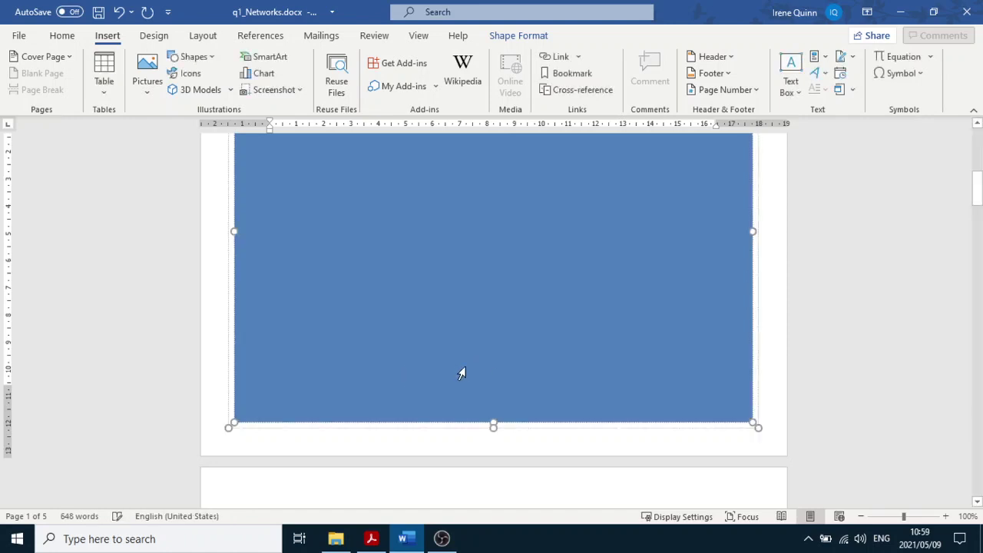
scroll(460, 373, down, 3)
click(456, 376)
scroll(457, 376, down, 3)
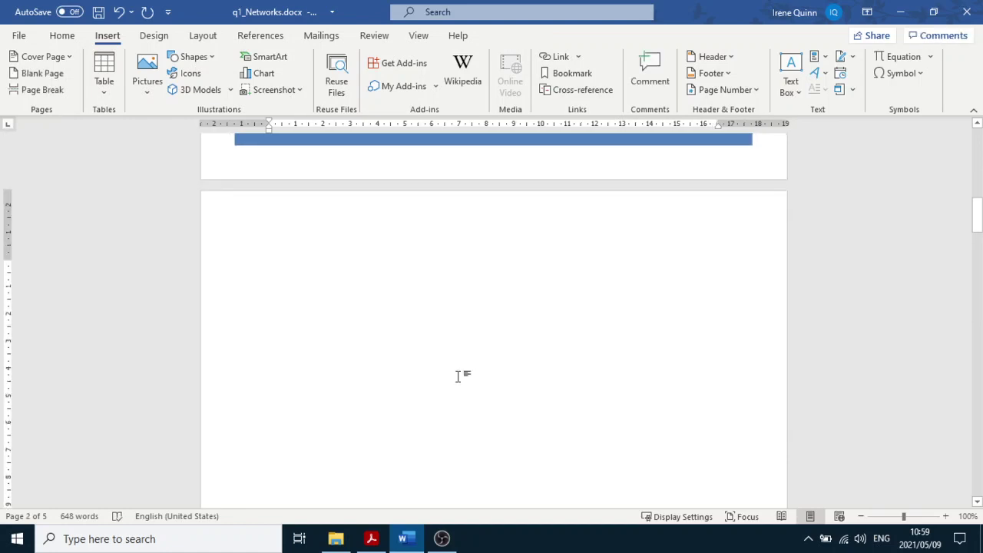
Undo the latest cover page edits and delete the cover page's top band group.
scroll(457, 376, down, 10)
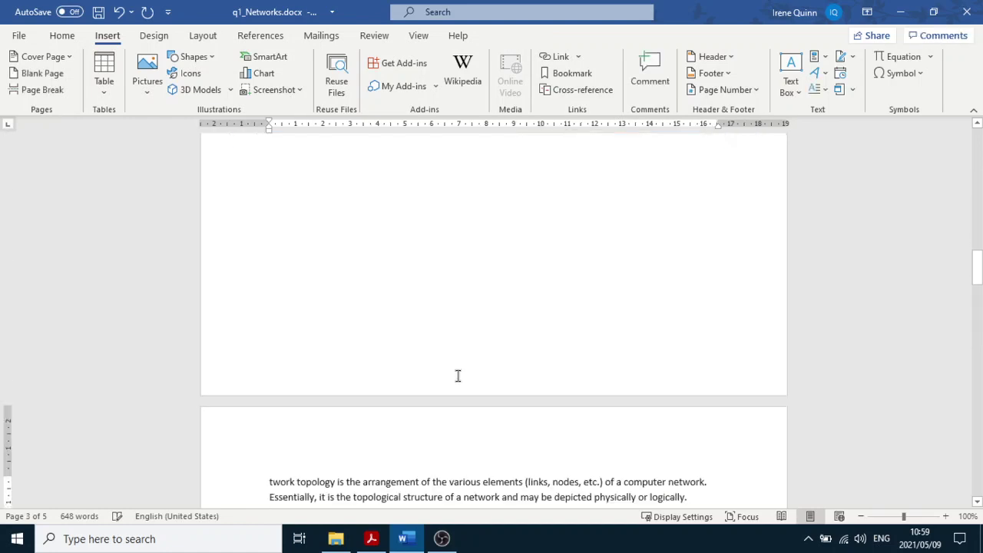
click(119, 13)
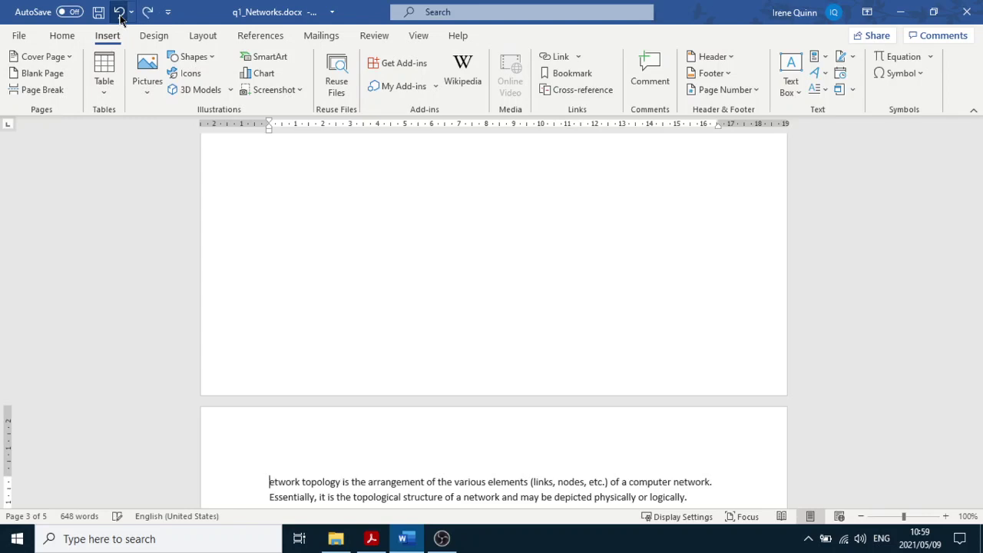
click(119, 12)
click(119, 13)
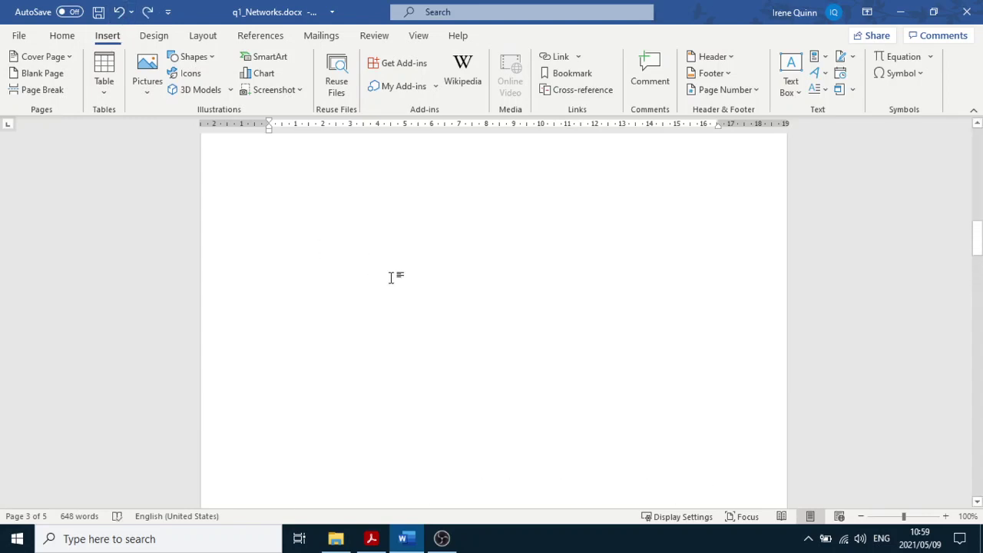
scroll(436, 264, up, 1)
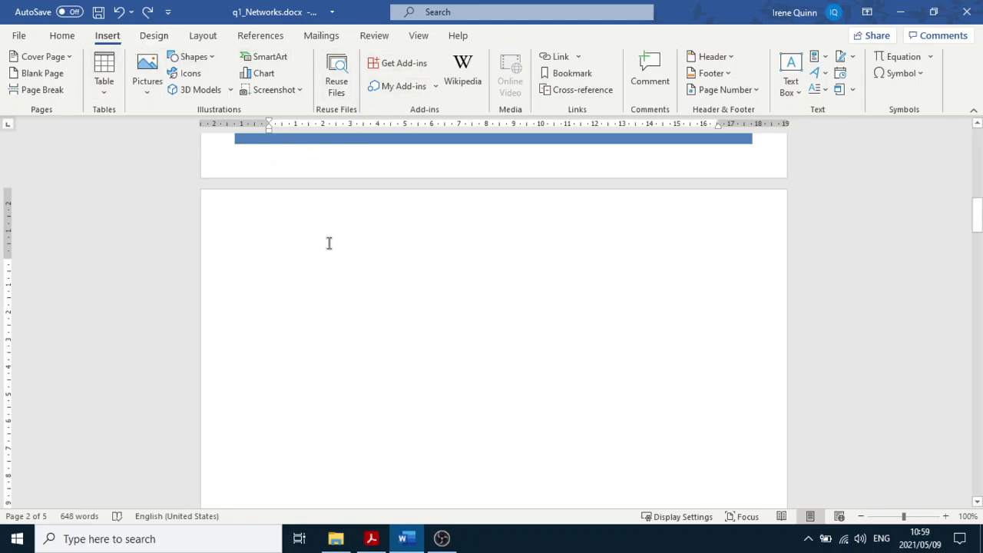
scroll(338, 246, up, 10)
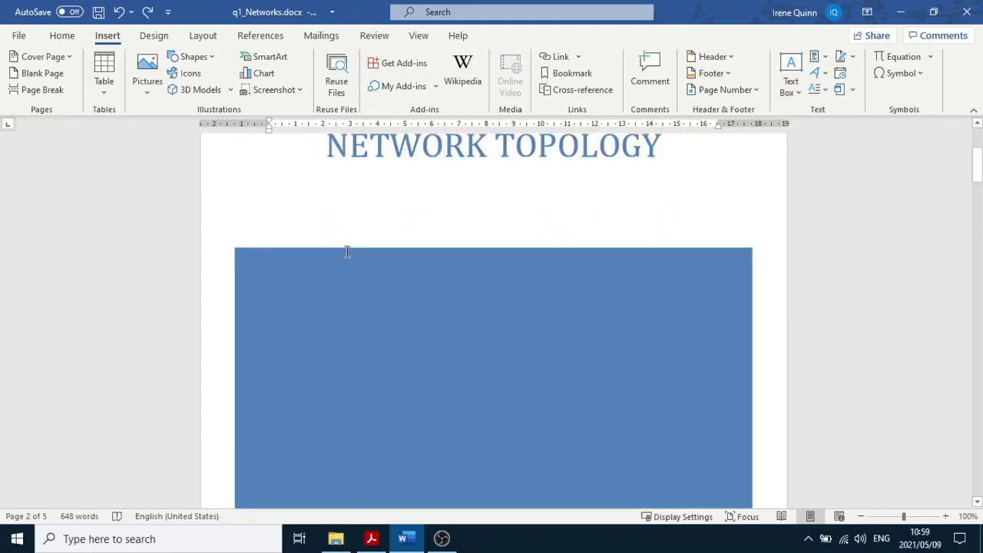
click(345, 241)
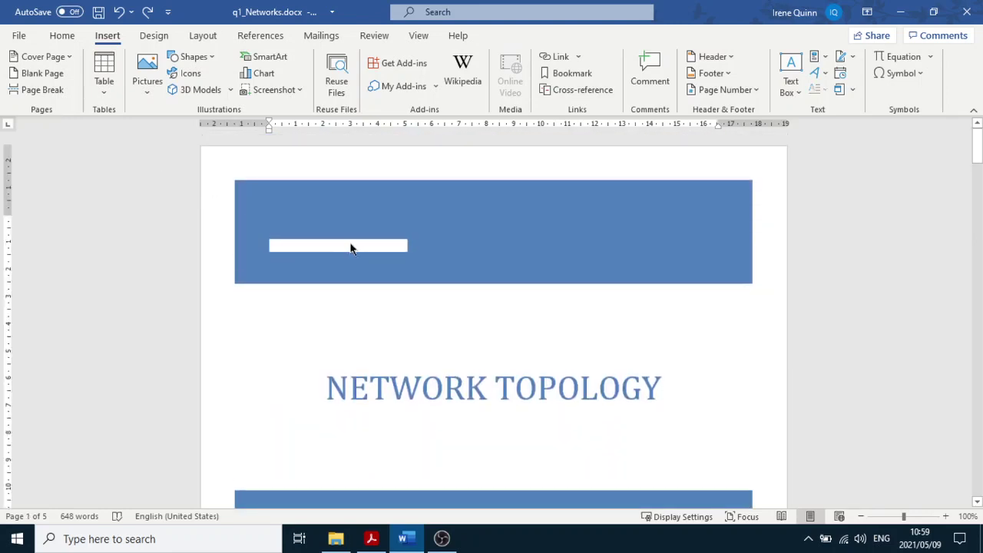
click(315, 239)
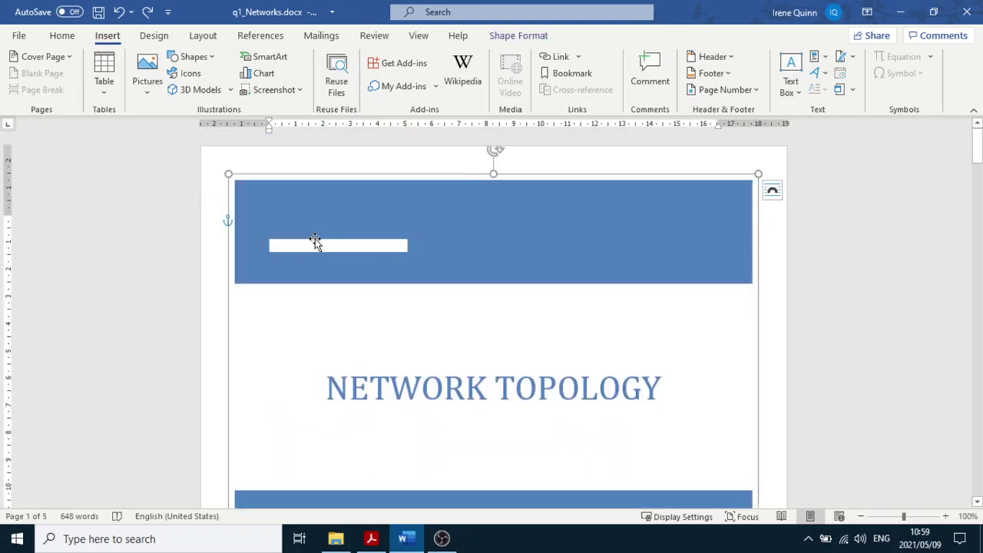
key(Delete)
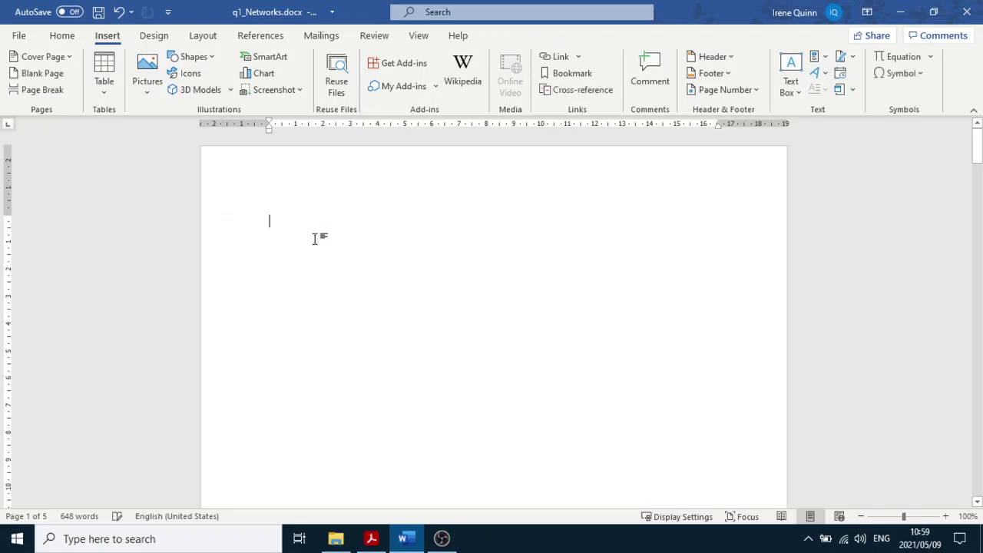
Undo every remaining change until the cover page and blank page are gone.
click(119, 12)
click(119, 12)
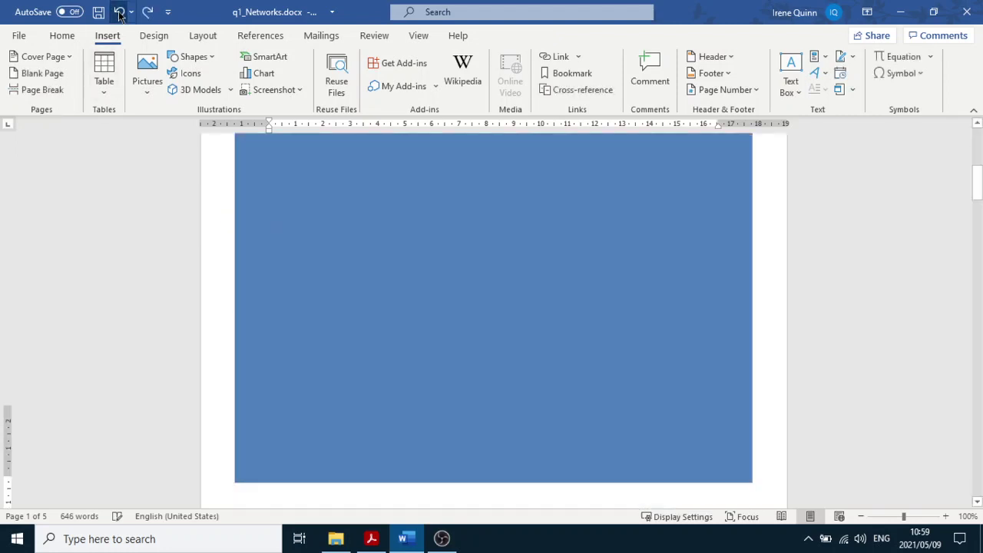
click(119, 12)
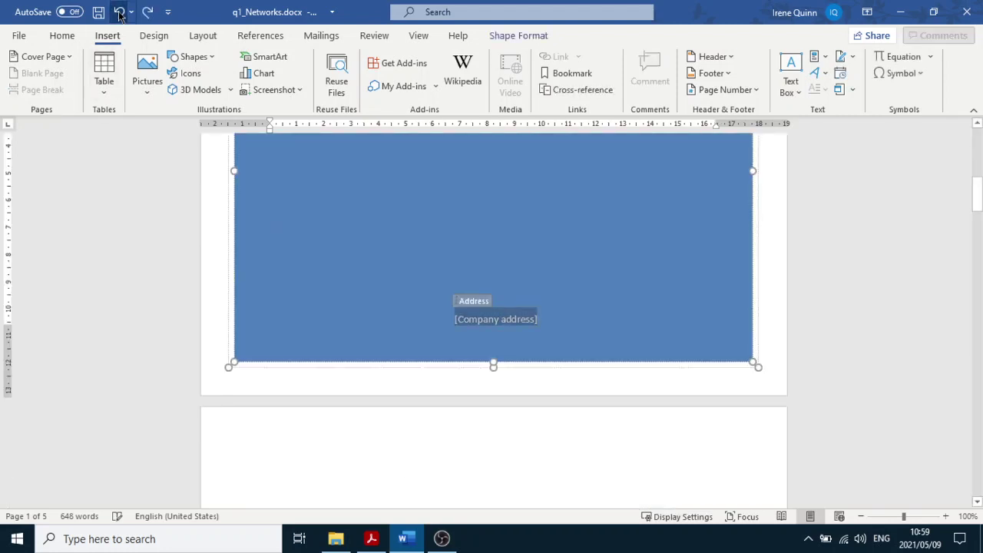
click(119, 11)
click(119, 12)
click(119, 11)
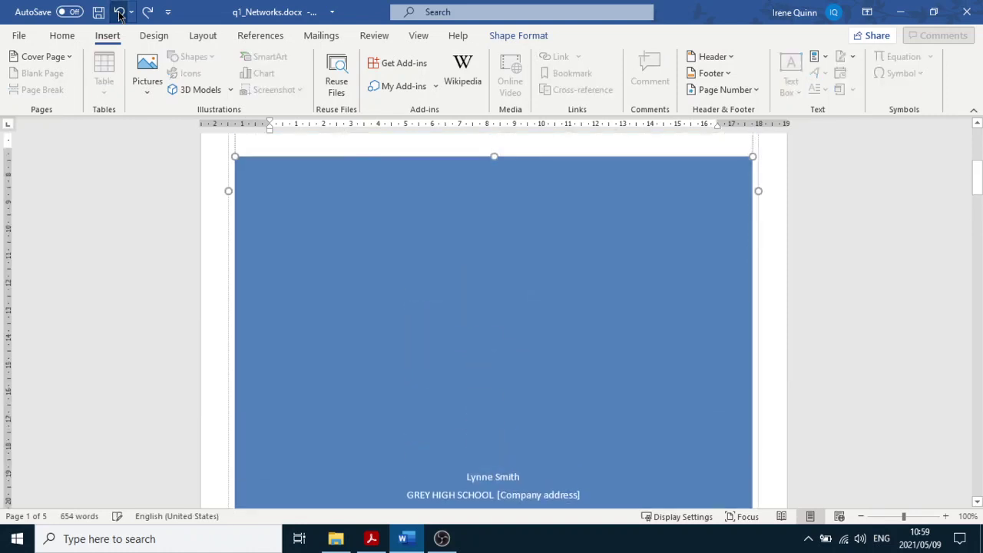
click(119, 12)
click(119, 11)
click(119, 12)
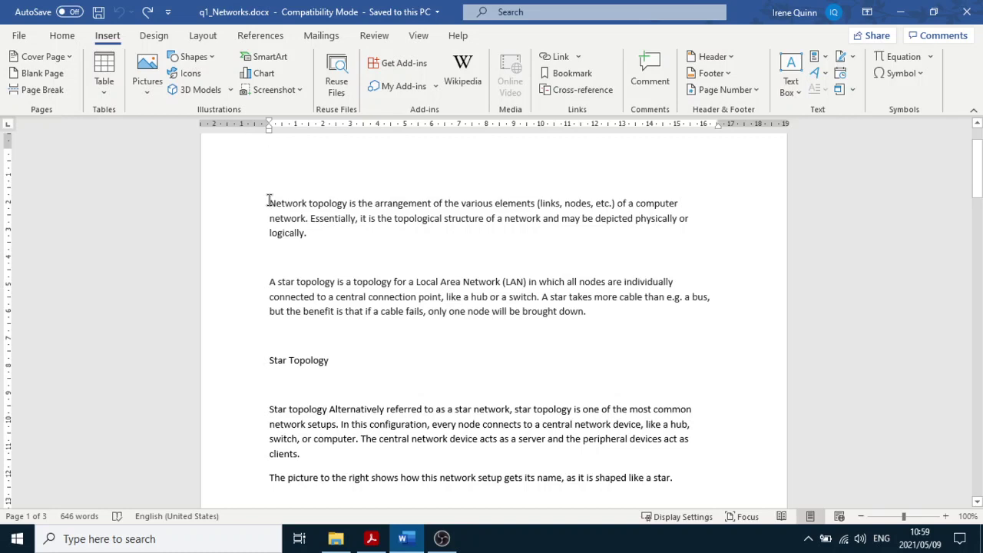
scroll(268, 203, up, 2)
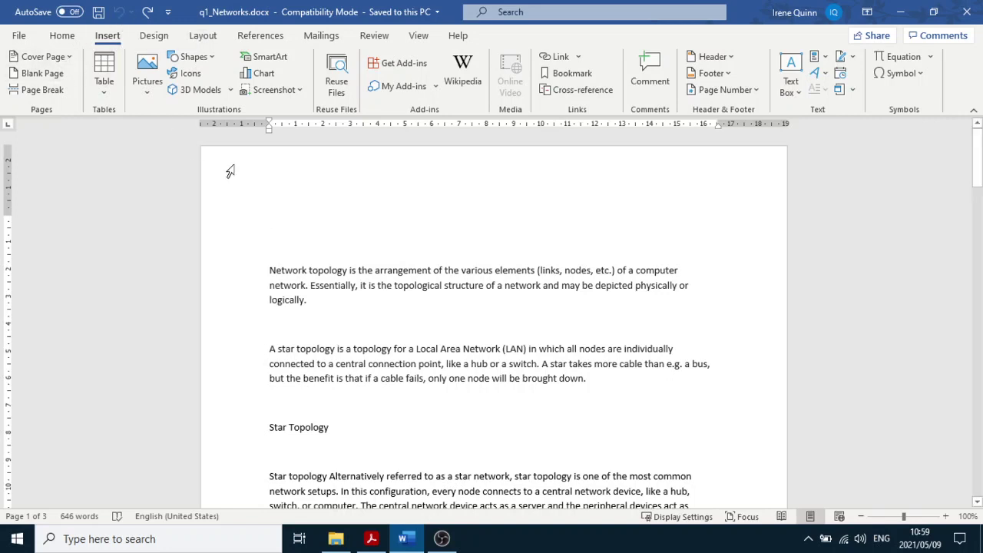
Insert the Banded cover page and title it NETWORK TOPOLOGY.
click(70, 58)
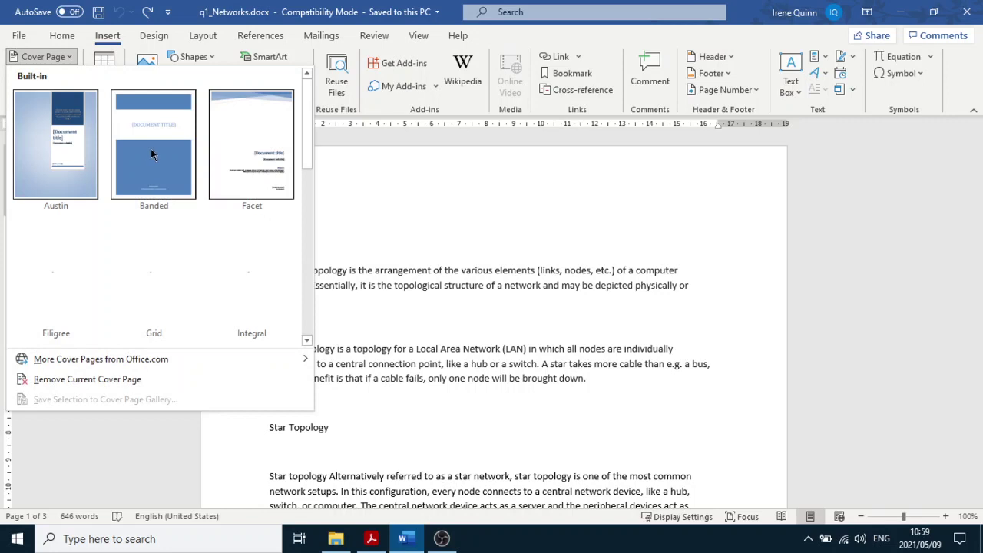
click(150, 153)
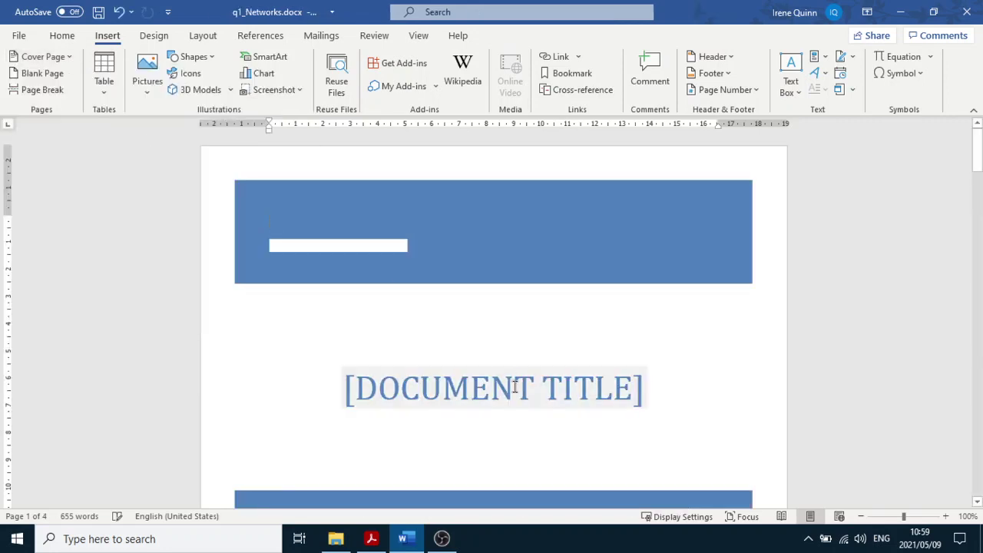
click(515, 389)
text(NETR)
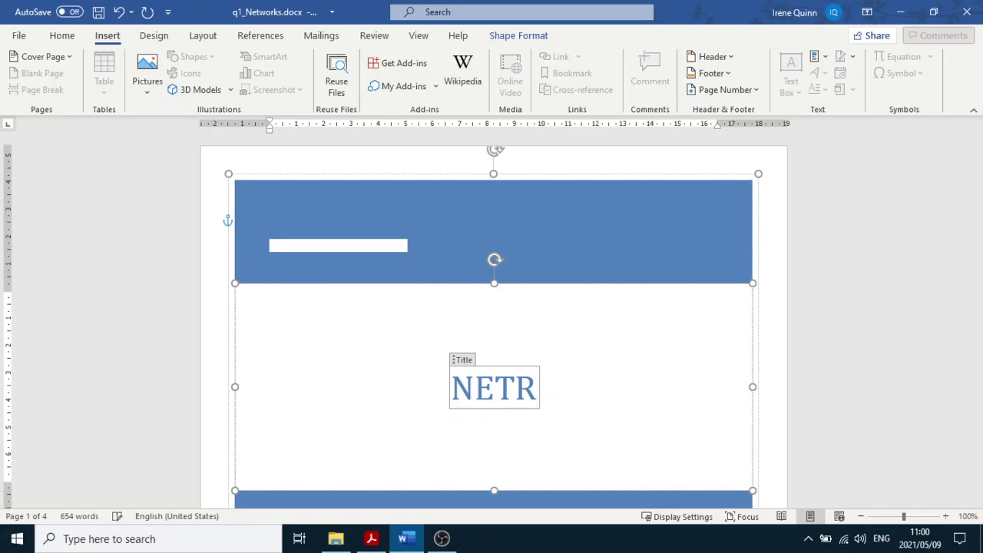
key(BackSpace)
text(W)
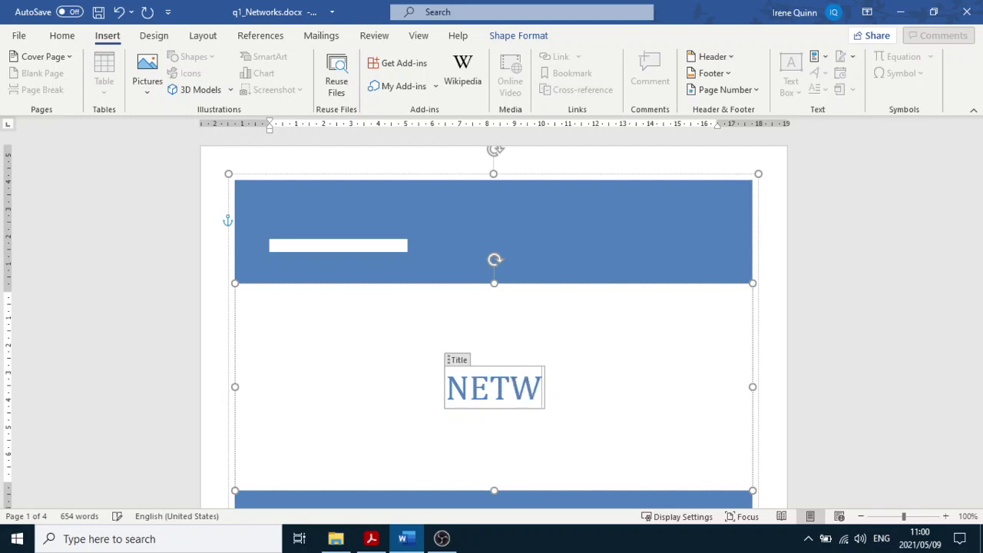
text(ORK TOPOLOGY)
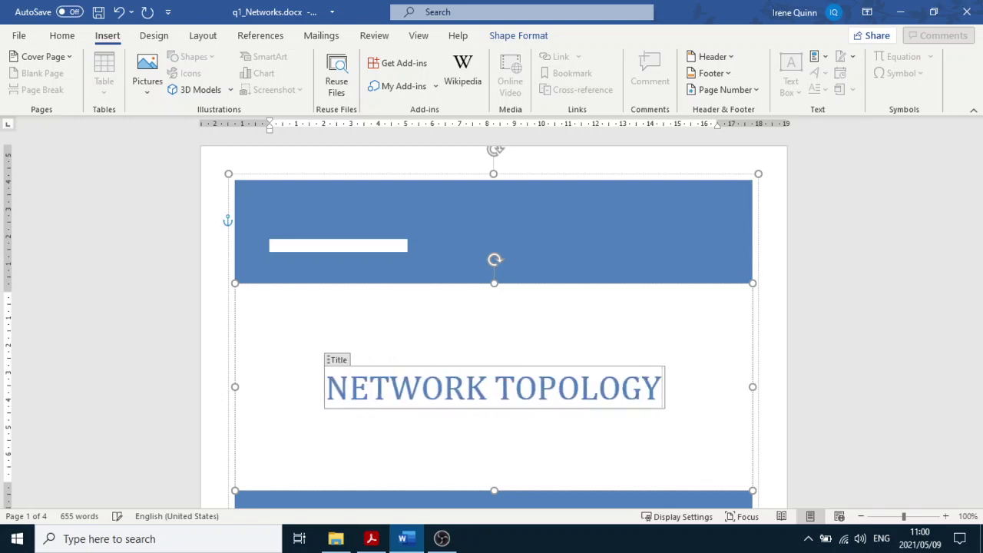
scroll(524, 418, down, 12)
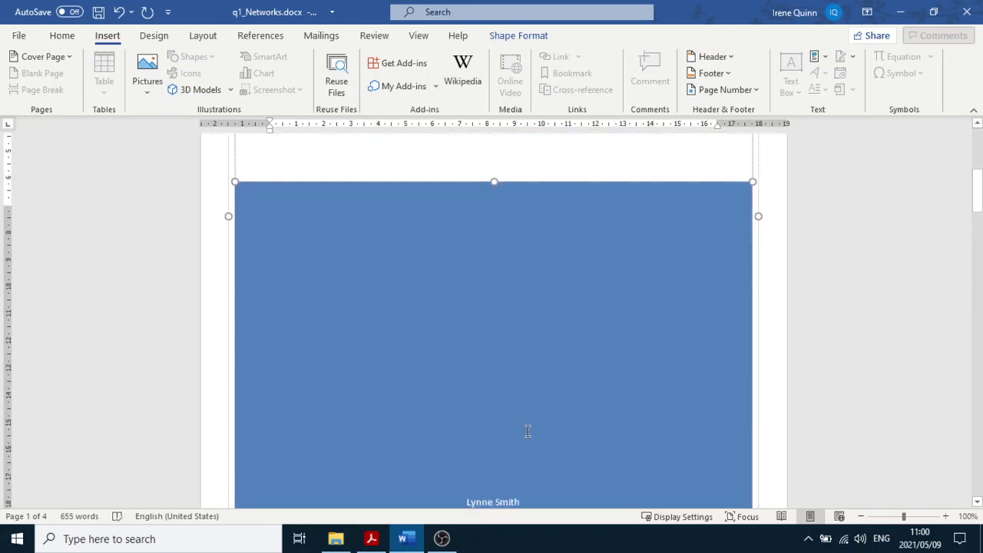
scroll(524, 419, up, 4)
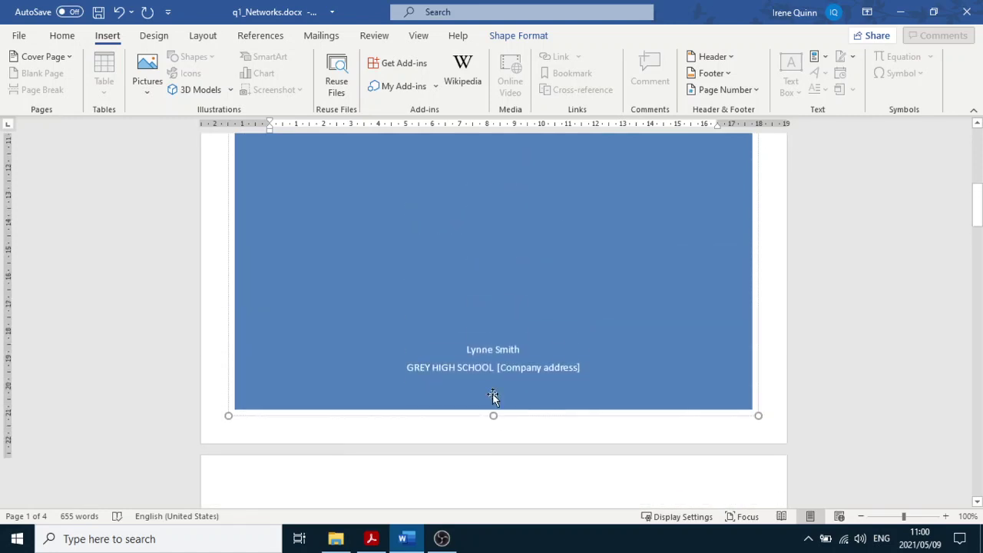
Delete the author, company name and company address fields from the cover page.
click(483, 343)
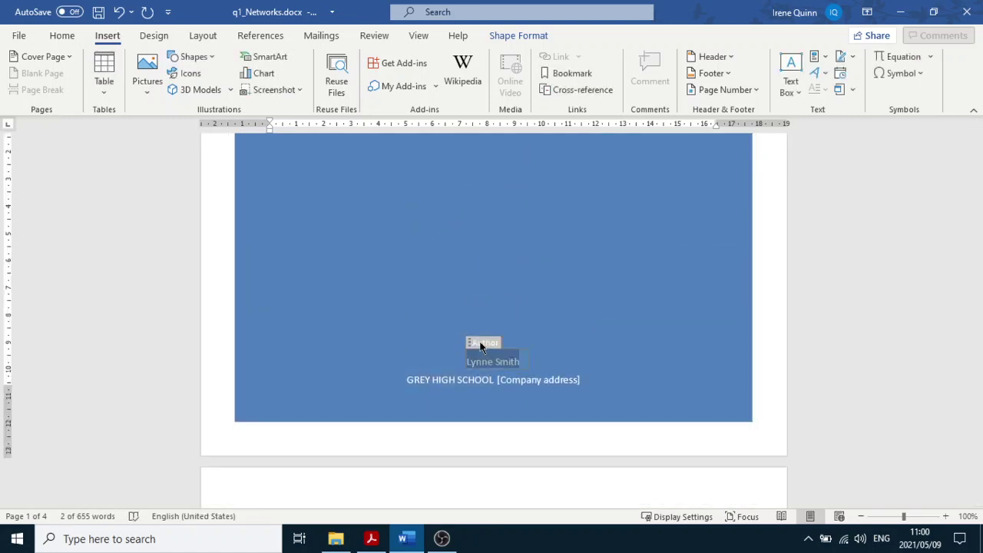
key(Delete)
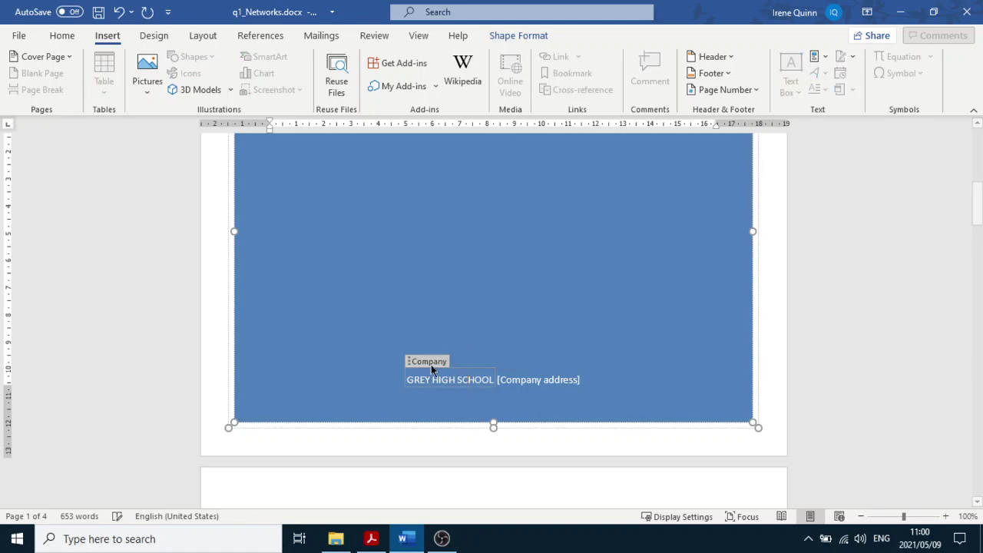
click(430, 363)
key(Delete)
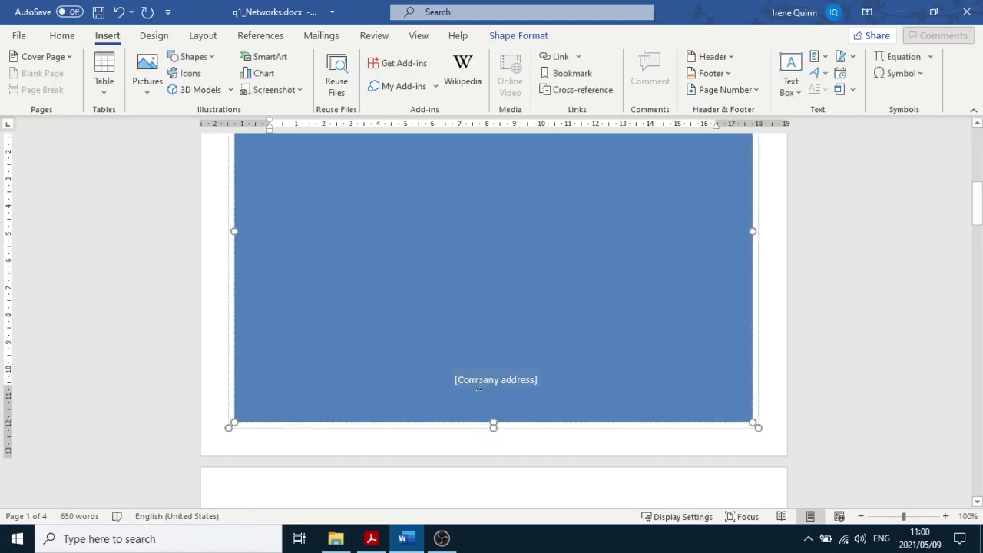
click(471, 362)
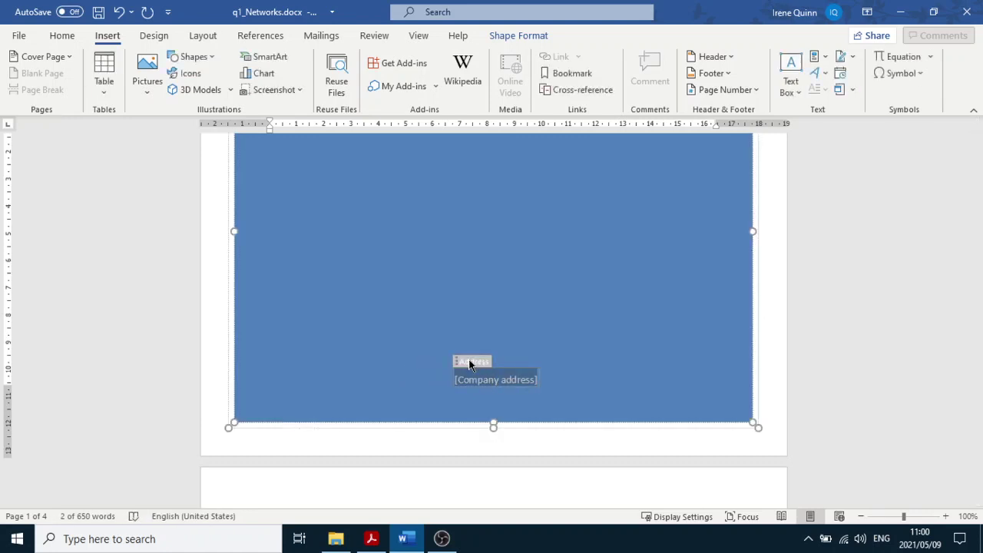
key(Delete)
scroll(471, 358, down, 5)
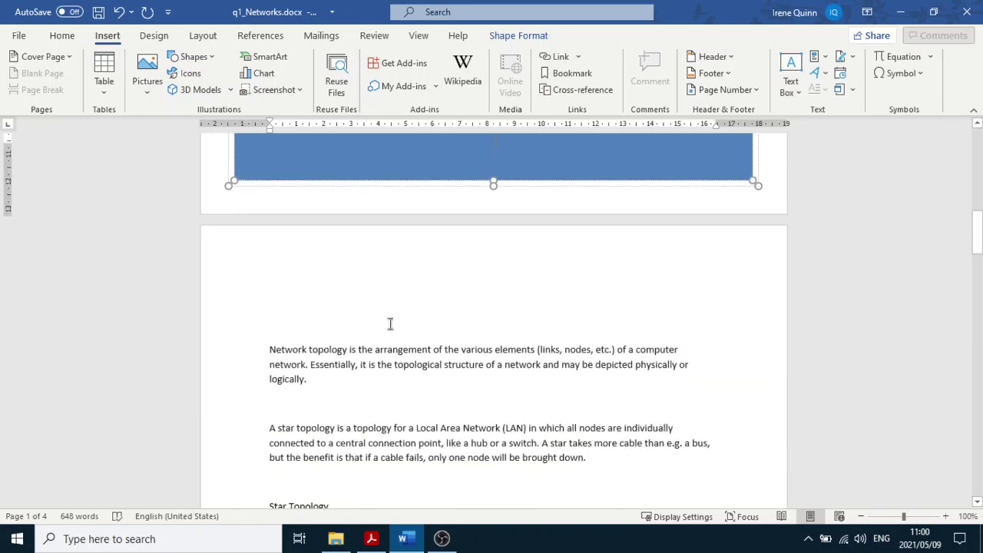
click(383, 301)
Strike through 'Three Columns' in the task sheet PDF, then return to the Word document.
click(371, 538)
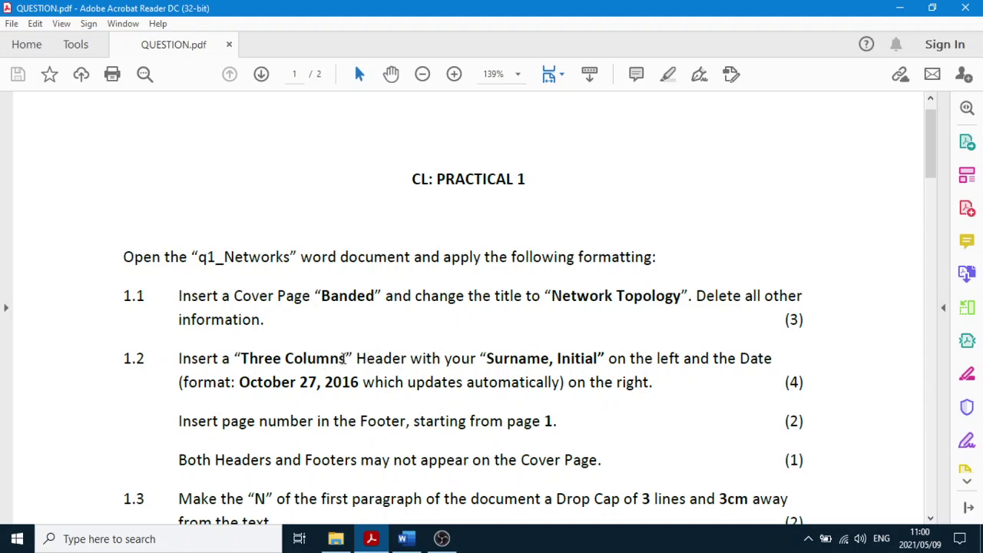
drag(344, 359, 258, 364)
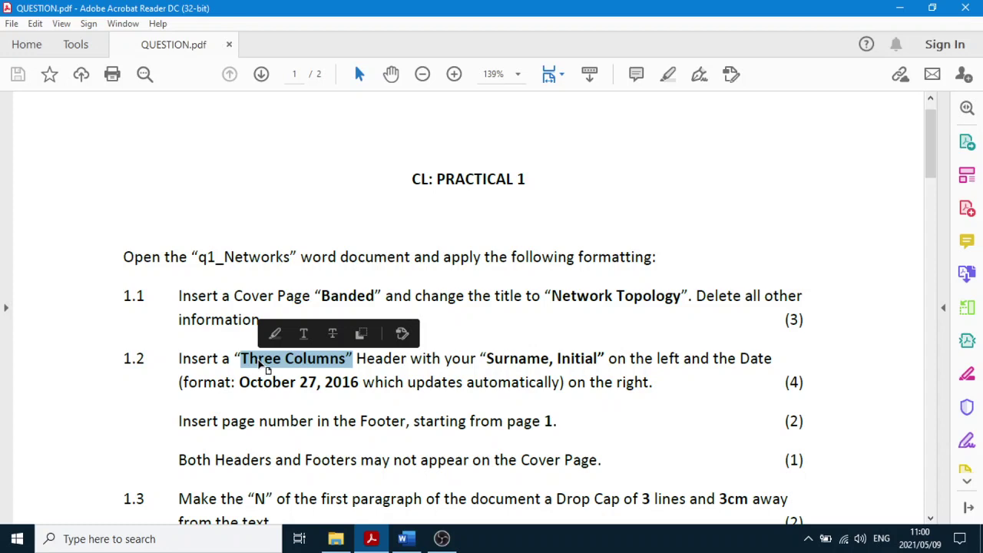
key(Delete)
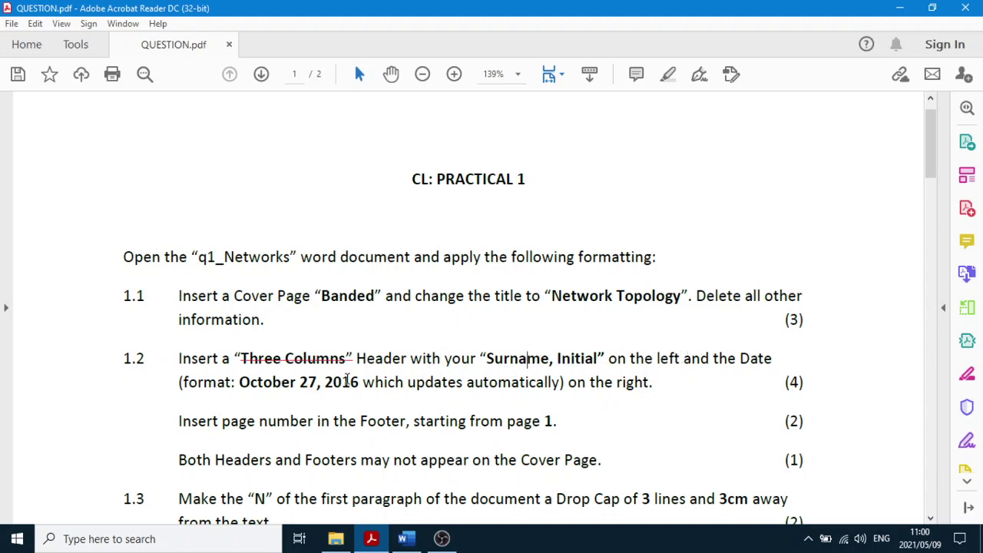
drag(358, 382, 238, 382)
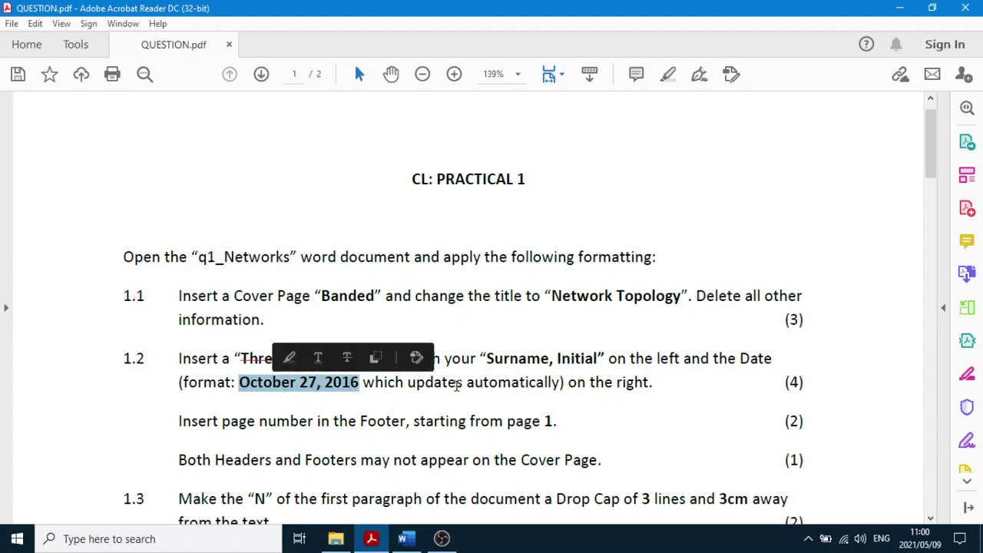
click(457, 382)
click(402, 538)
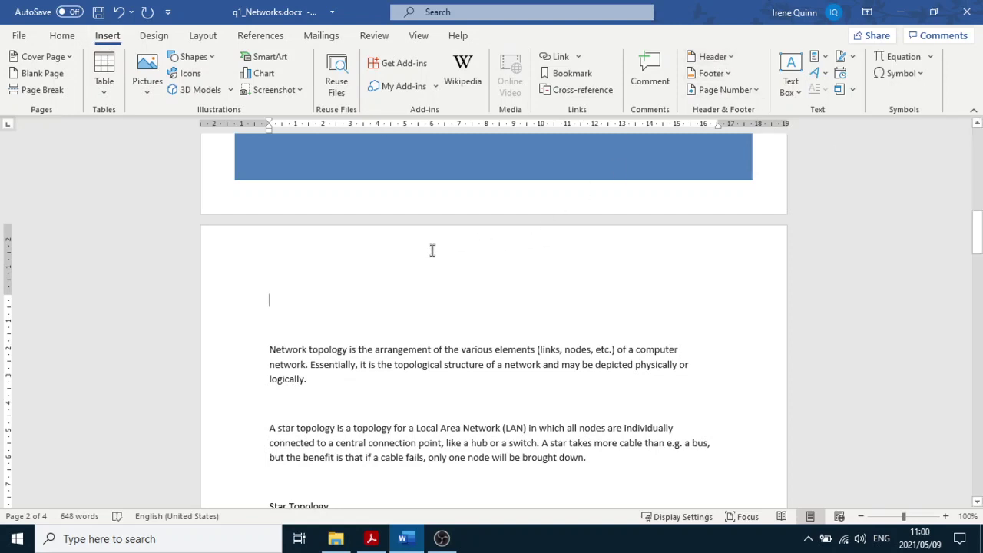
Type 'Suname,' in the page-2 header and insert the date May 9, 2021 (English US).
double_click(365, 250)
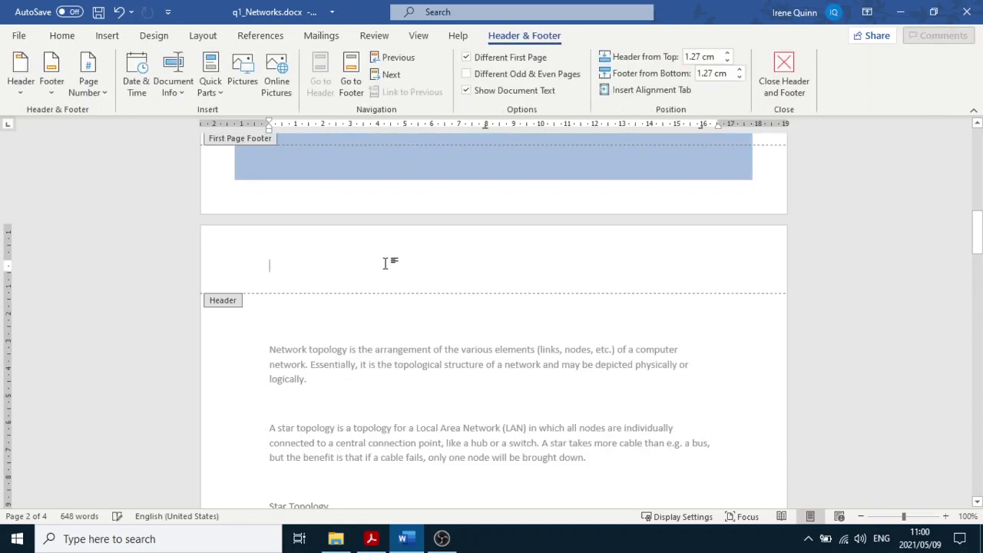
text(Su)
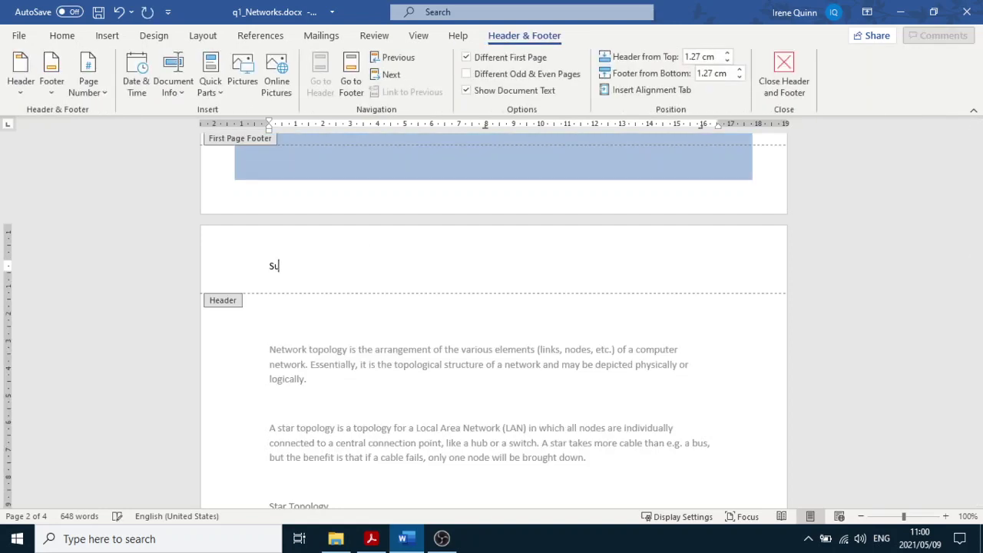
text(name, I)
click(138, 77)
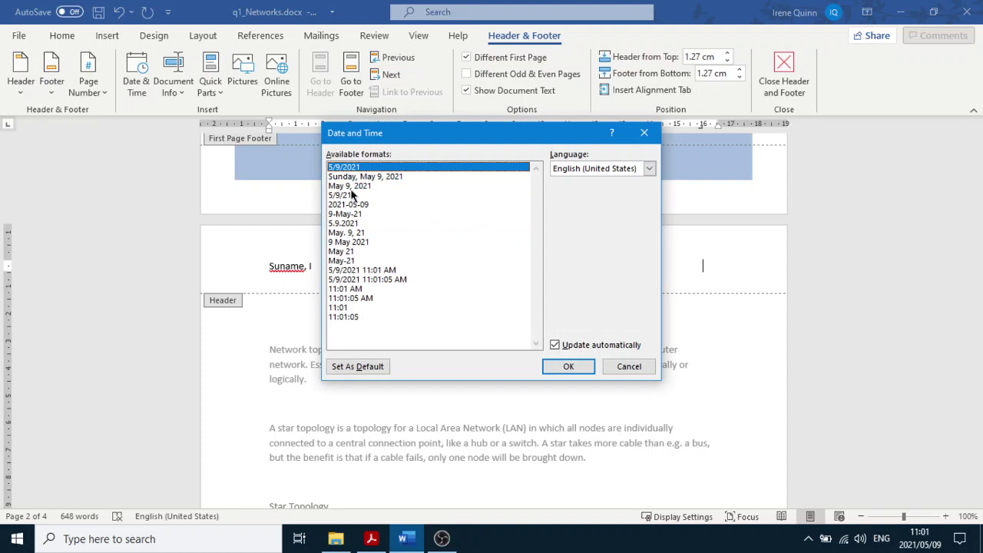
click(351, 186)
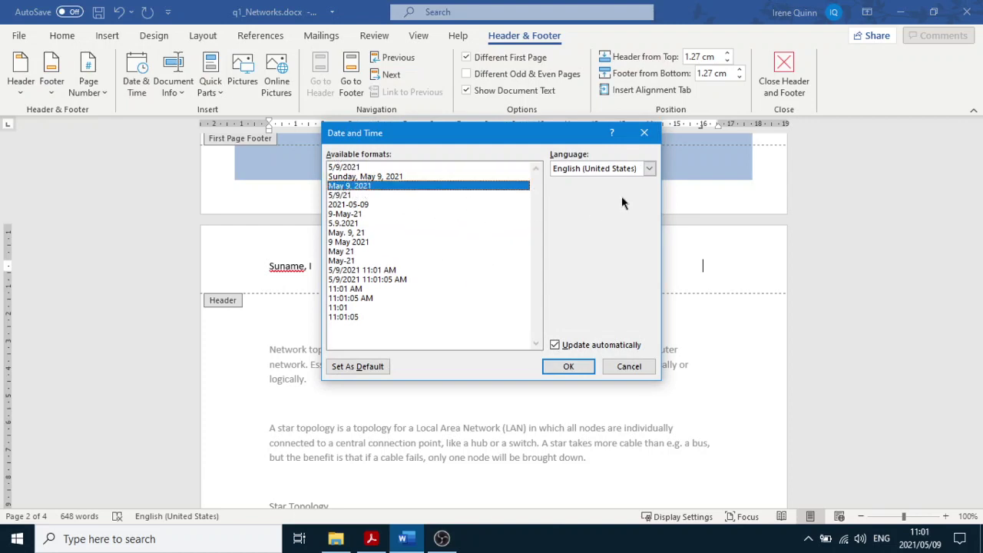
click(648, 171)
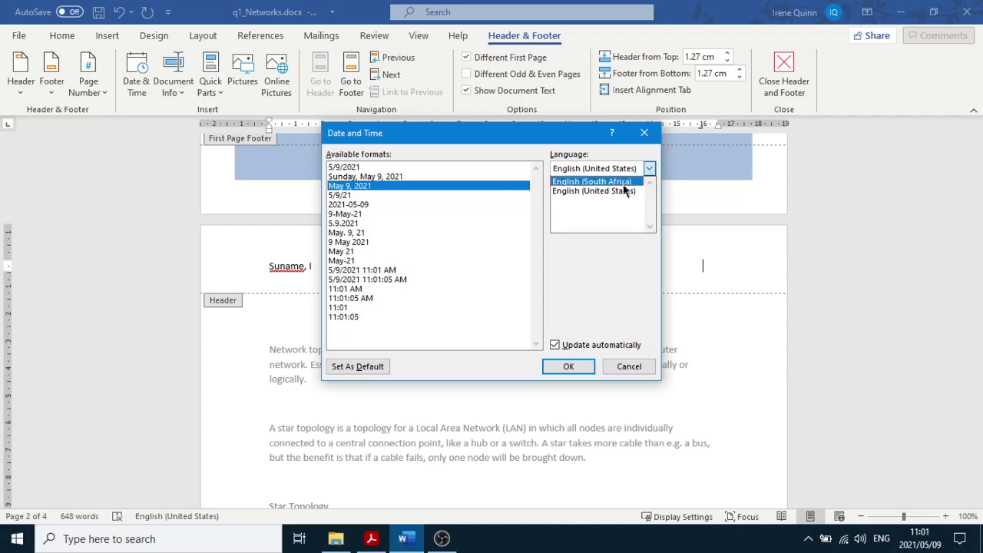
click(622, 183)
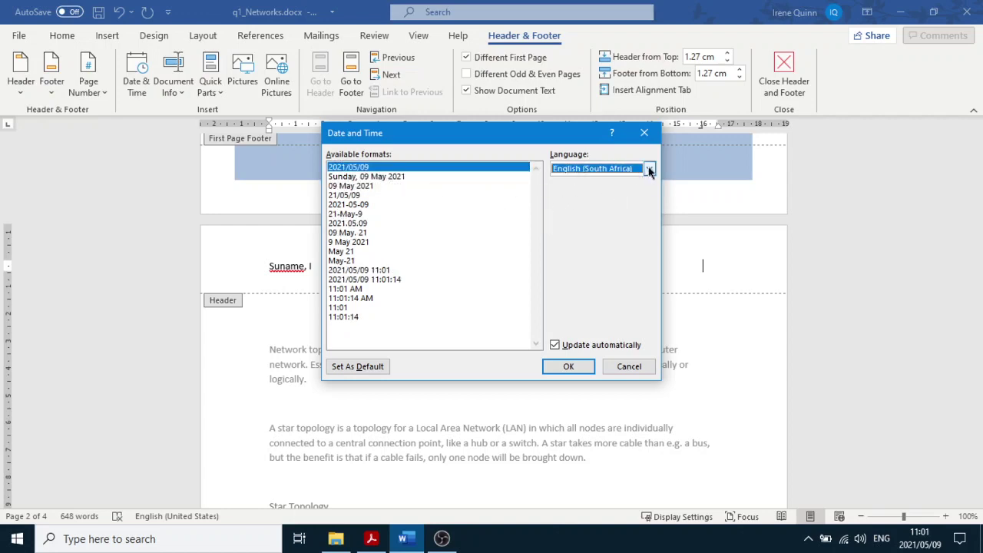
click(649, 171)
click(626, 196)
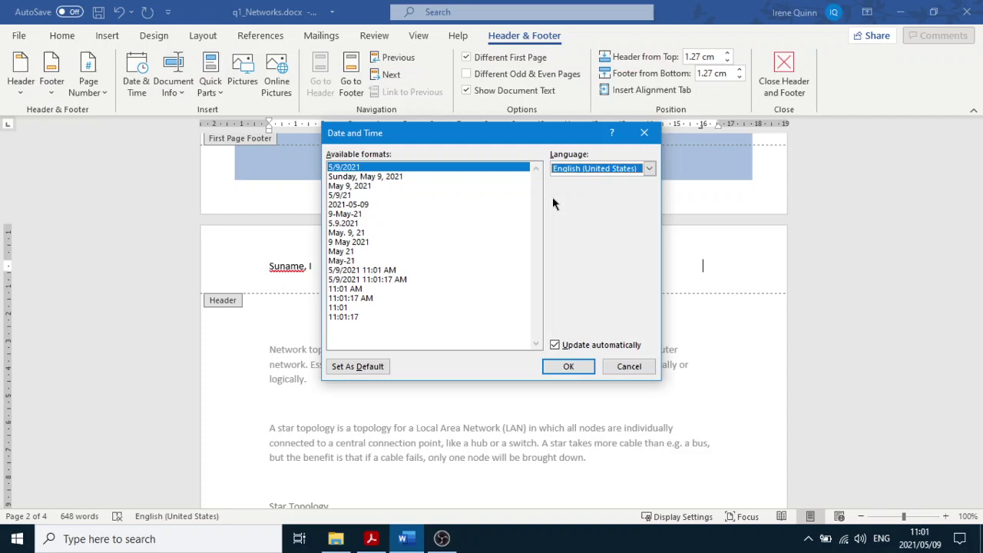
click(364, 187)
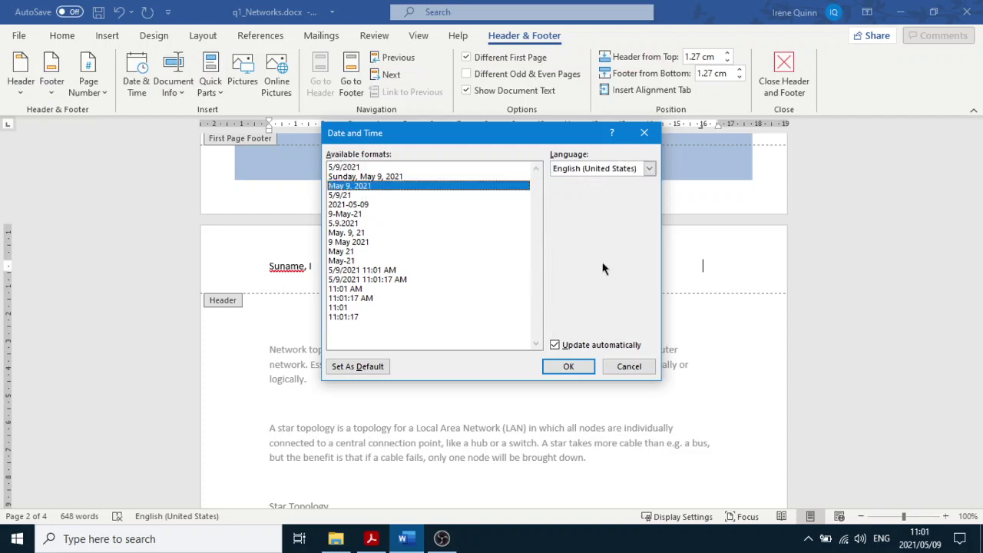
click(555, 345)
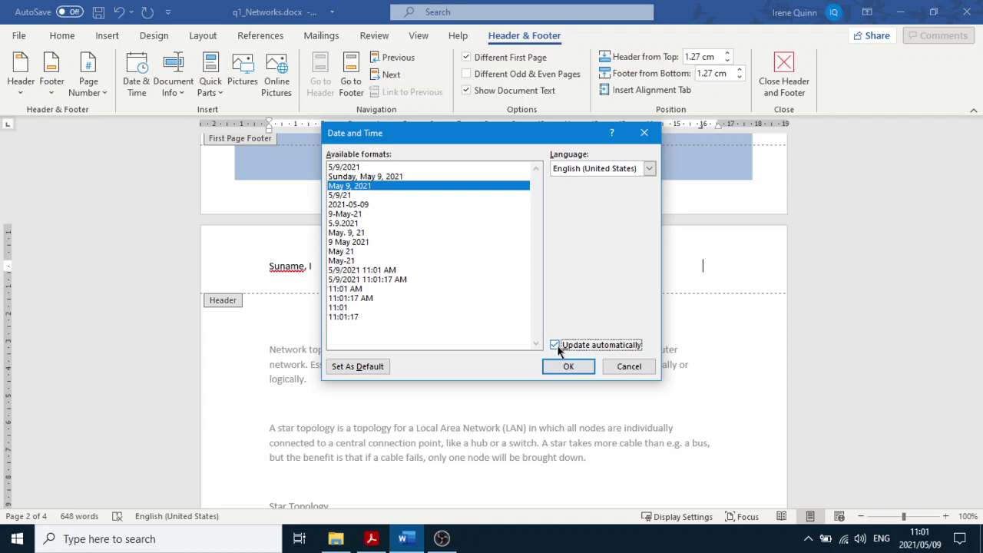
click(566, 366)
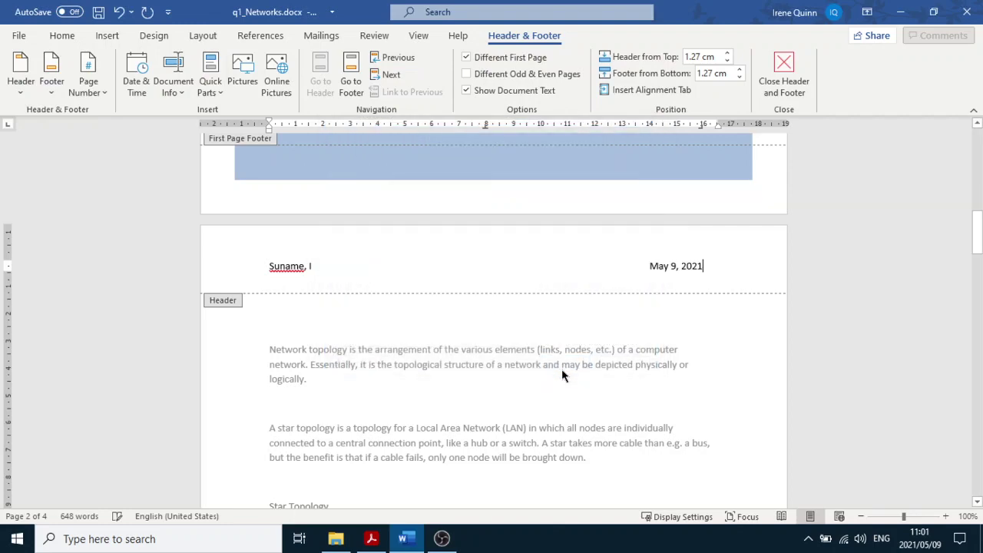
Check the task sheet, then place the caret at the centre of the page-2 footer.
click(371, 538)
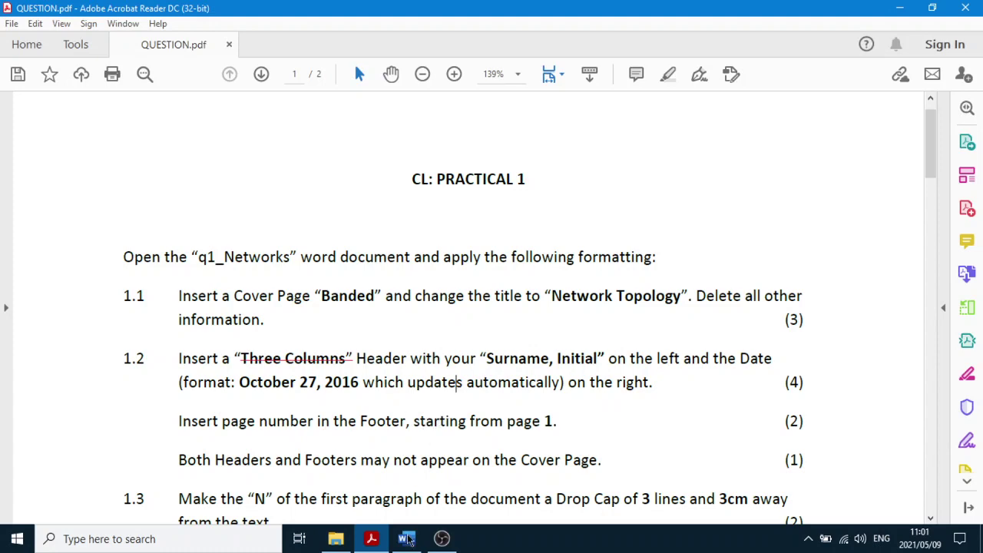
key(alt+Tab)
scroll(441, 436, down, 9)
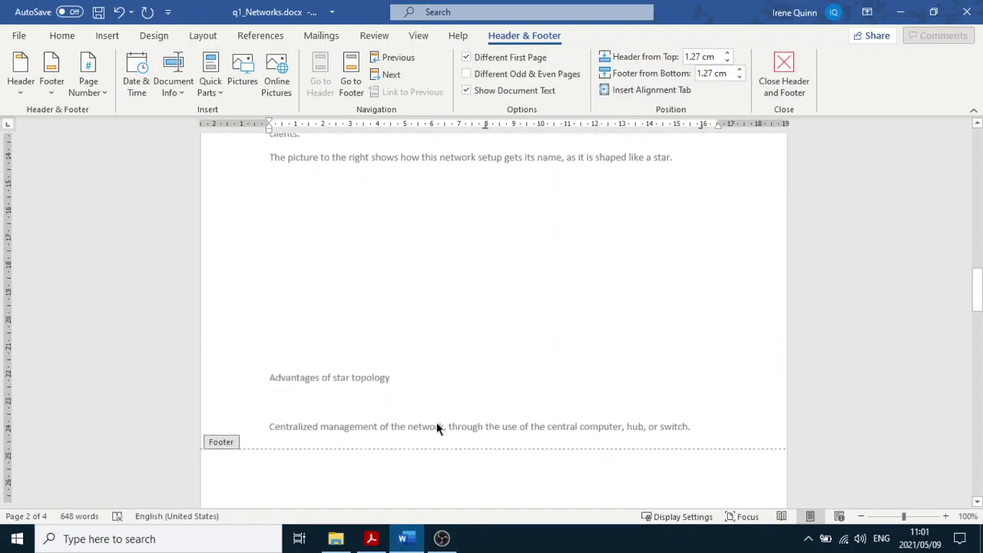
click(402, 469)
scroll(465, 419, up, 10)
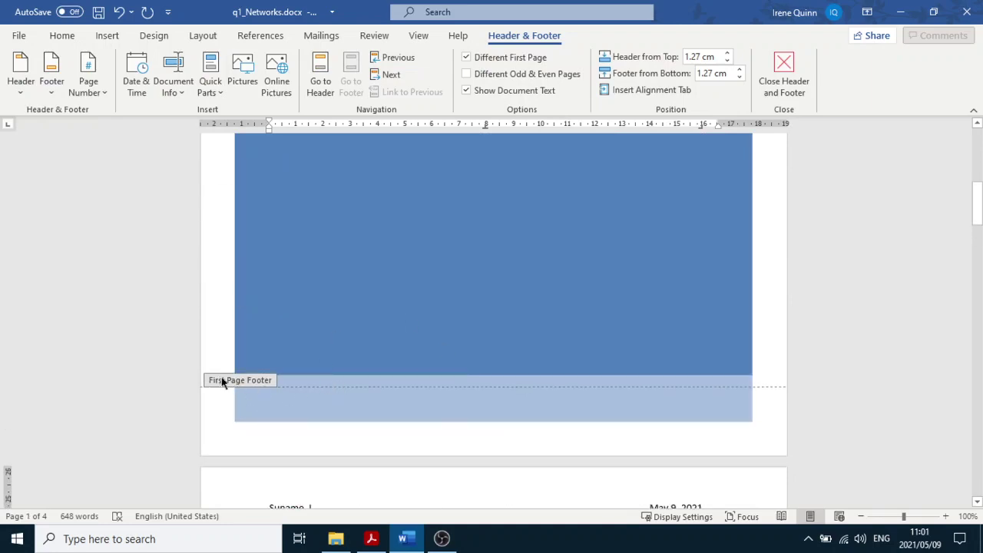
scroll(326, 388, down, 10)
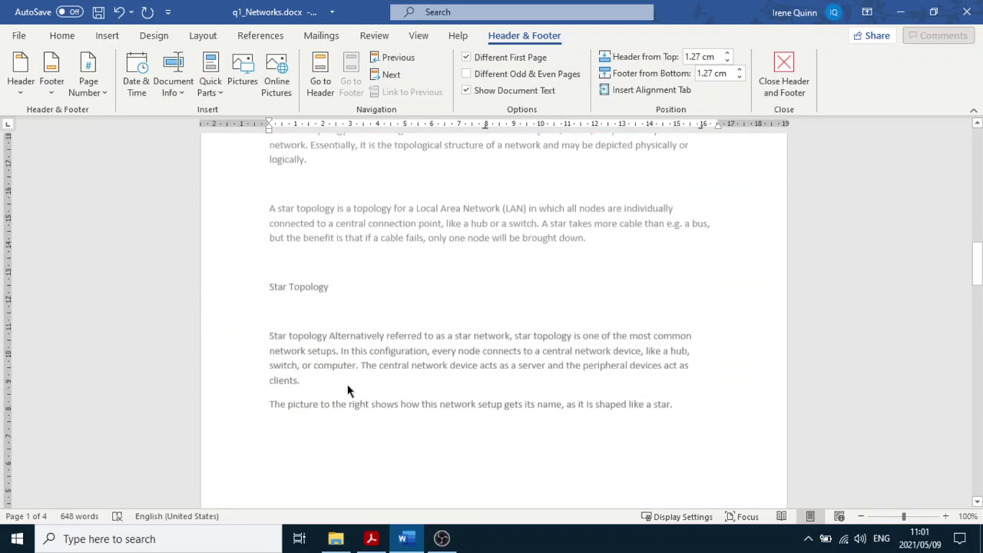
scroll(349, 430, down, 2)
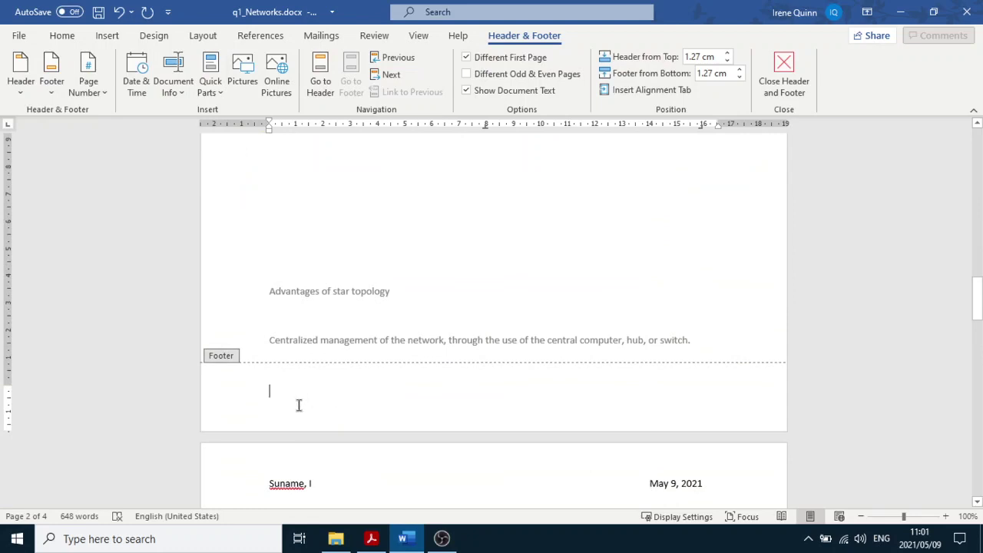
key(Tab)
Set page numbering to start at 1 in the Page Number Format dialog.
click(99, 92)
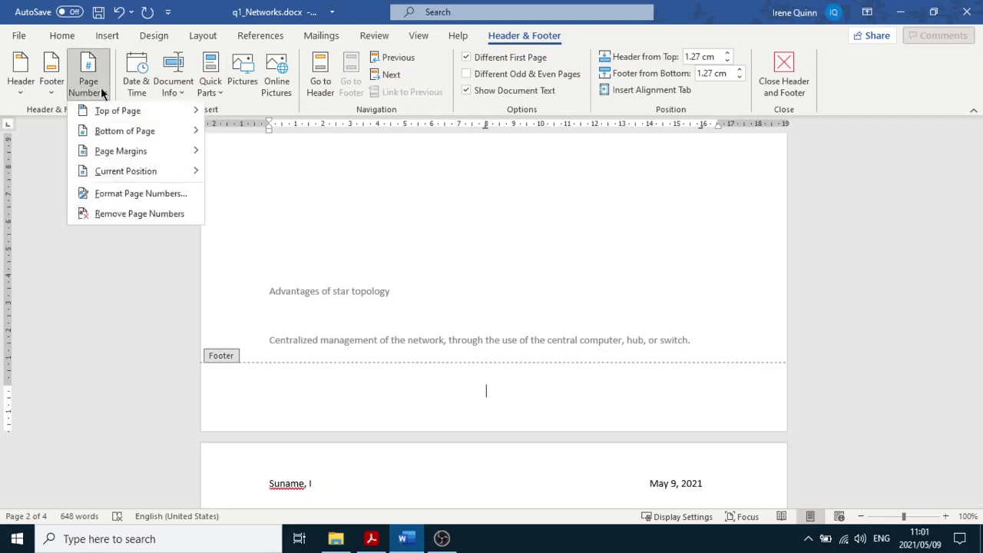
click(154, 196)
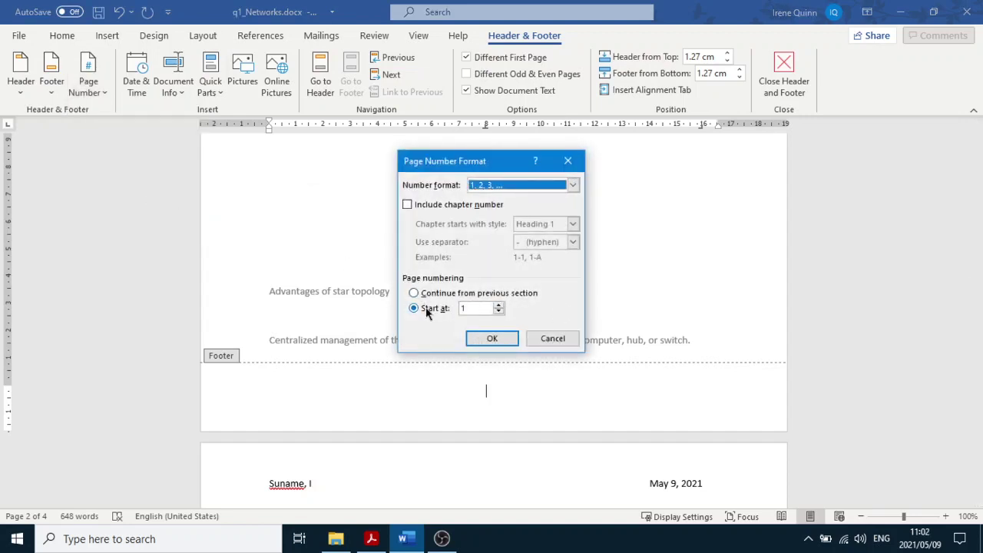
click(499, 344)
scroll(422, 289, down, 3)
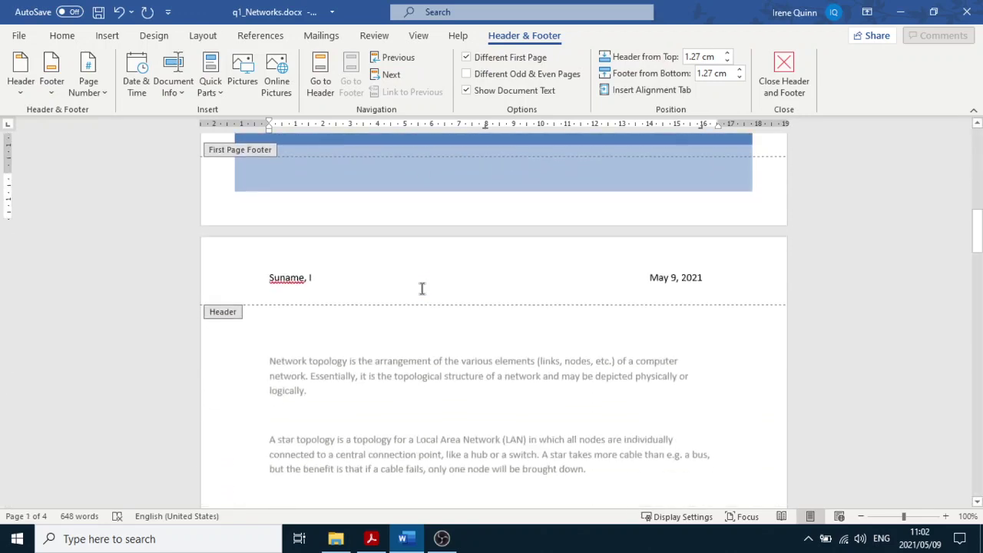
scroll(415, 289, up, 10)
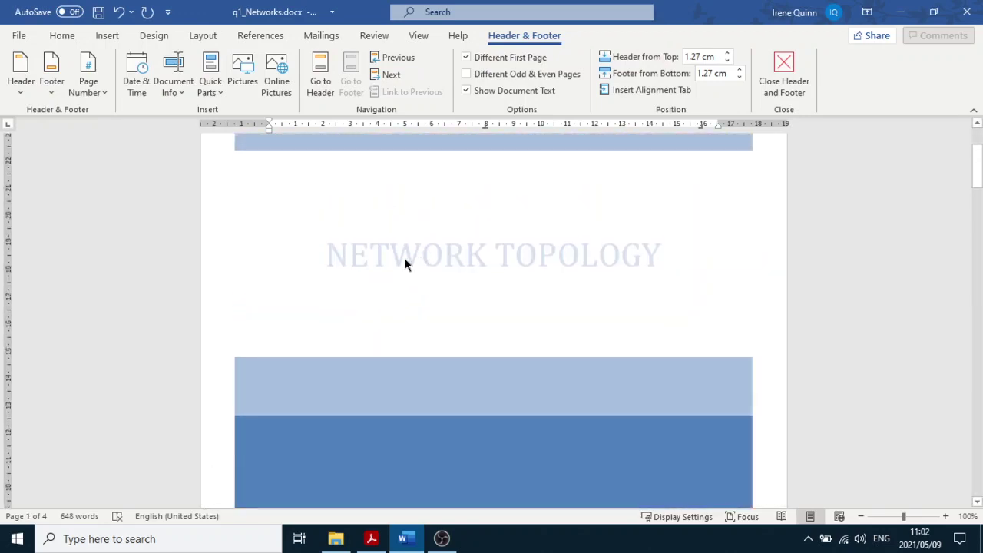
scroll(407, 253, up, 2)
scroll(399, 254, down, 7)
scroll(392, 269, down, 10)
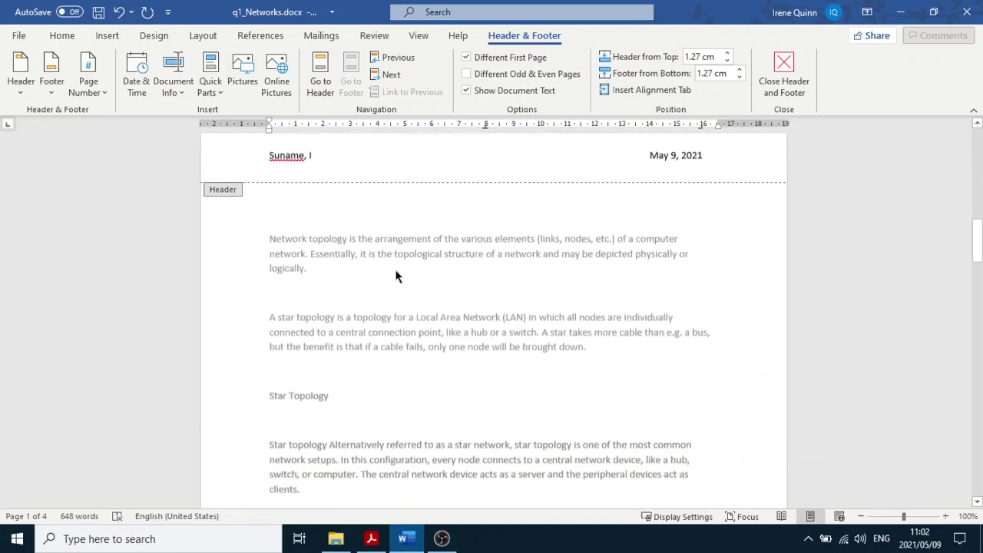
click(476, 324)
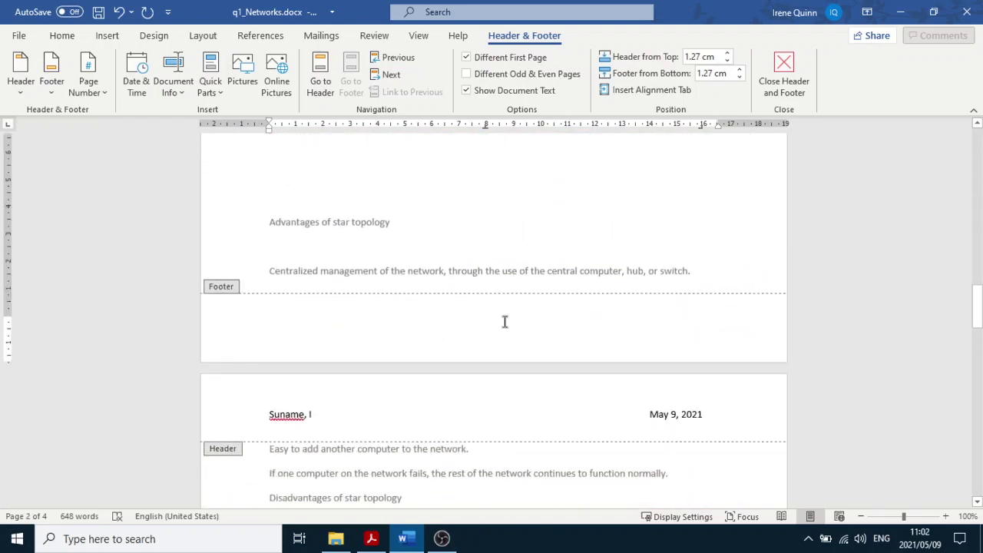
Insert a Plain Number page number at the current position in the page-2 footer, then leave footer editing.
click(102, 93)
mouse_move(122, 180)
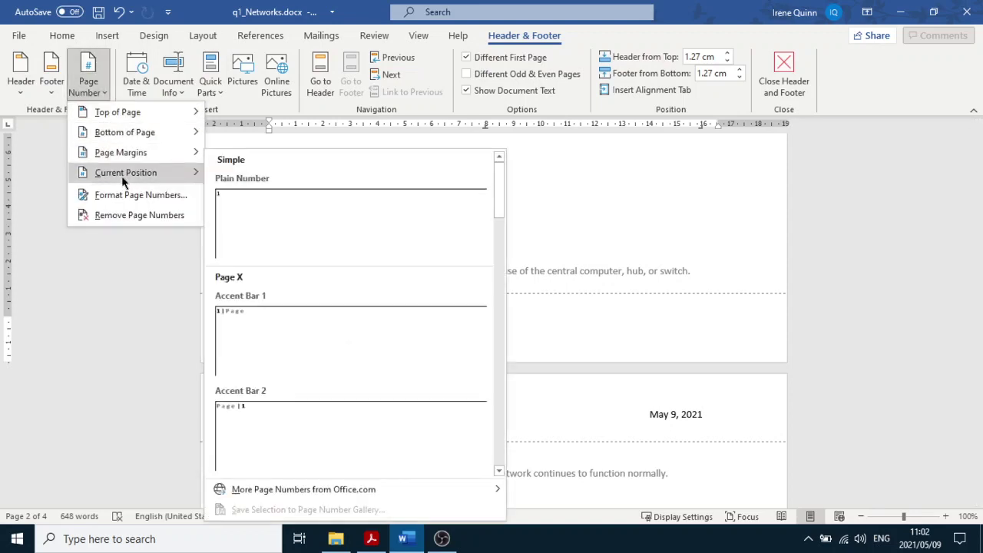
click(290, 222)
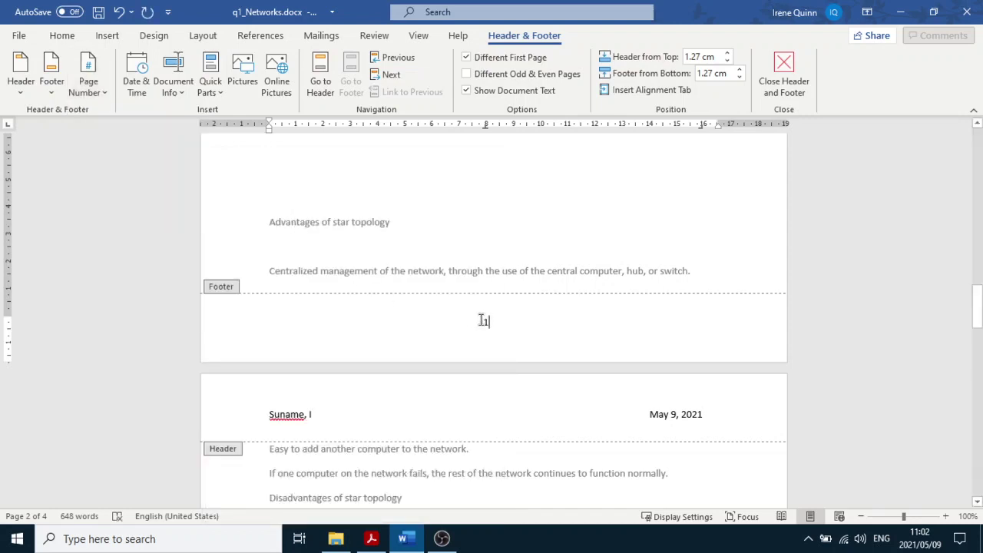
click(104, 92)
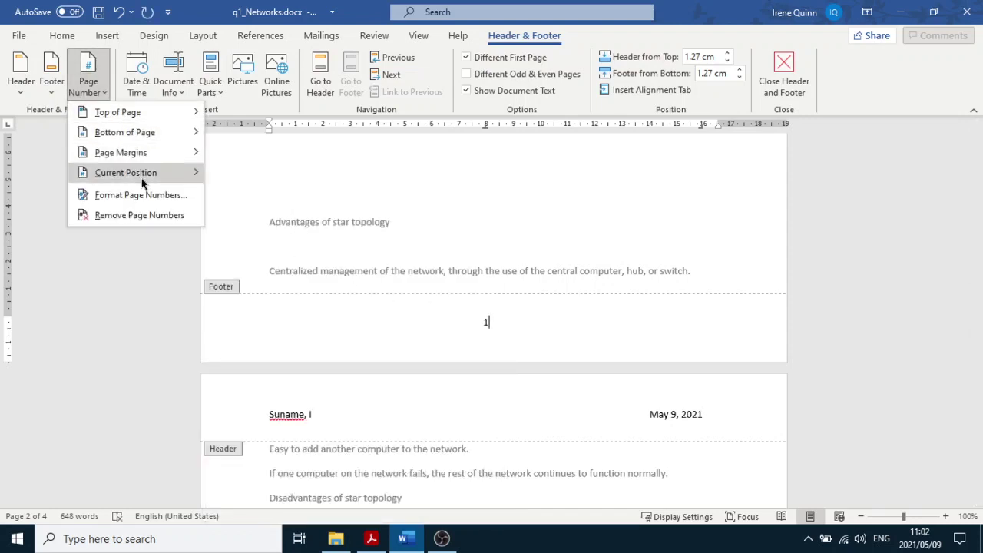
mouse_move(142, 178)
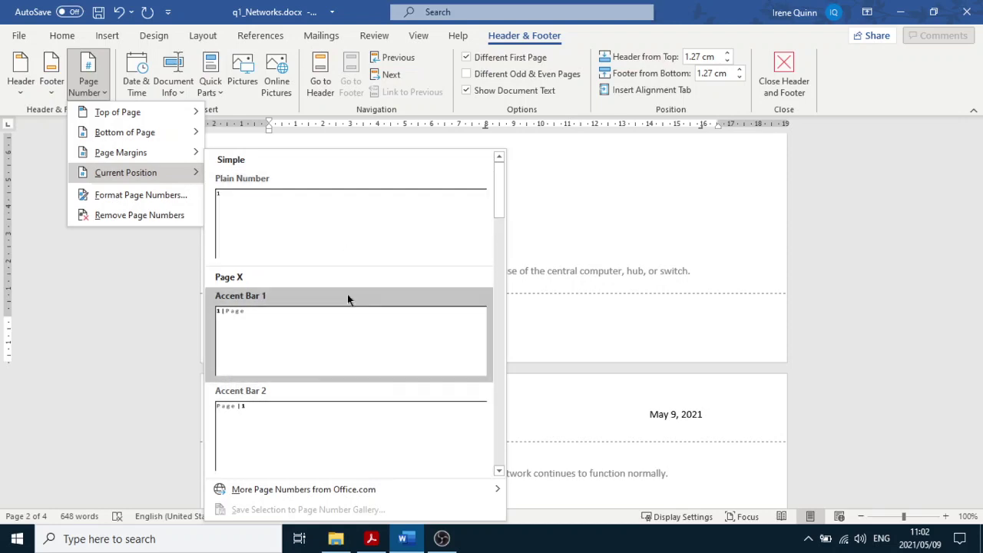
scroll(319, 330, down, 6)
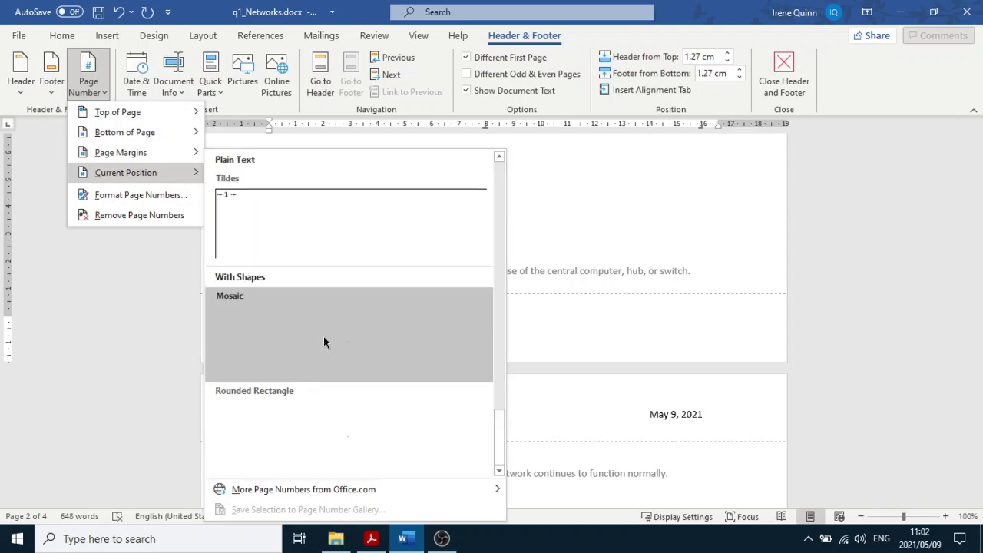
scroll(335, 295, up, 6)
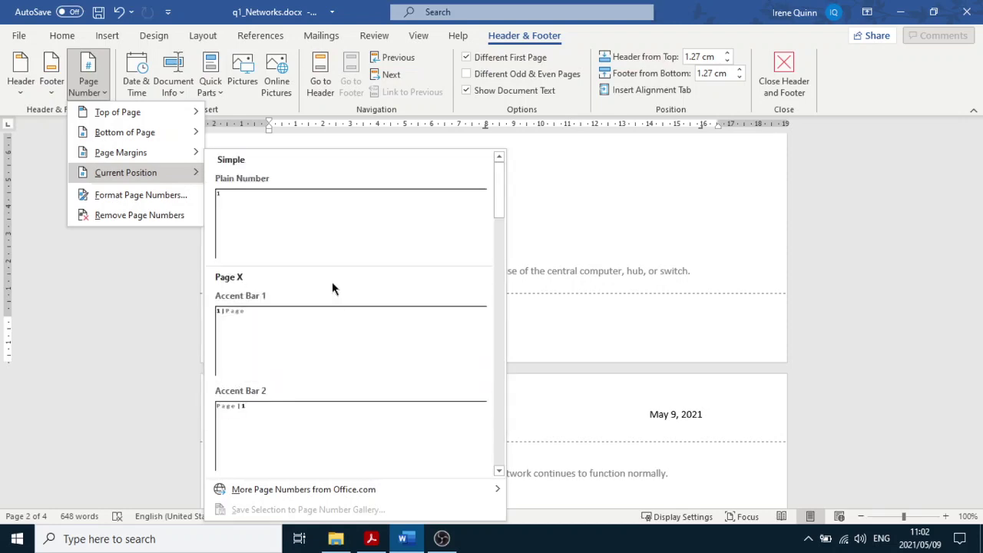
click(340, 241)
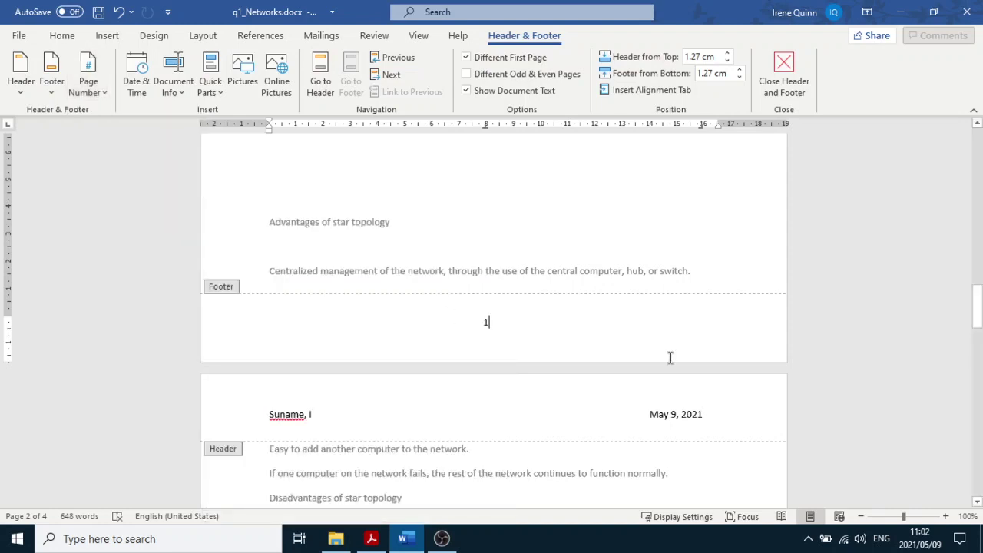
scroll(588, 357, up, 7)
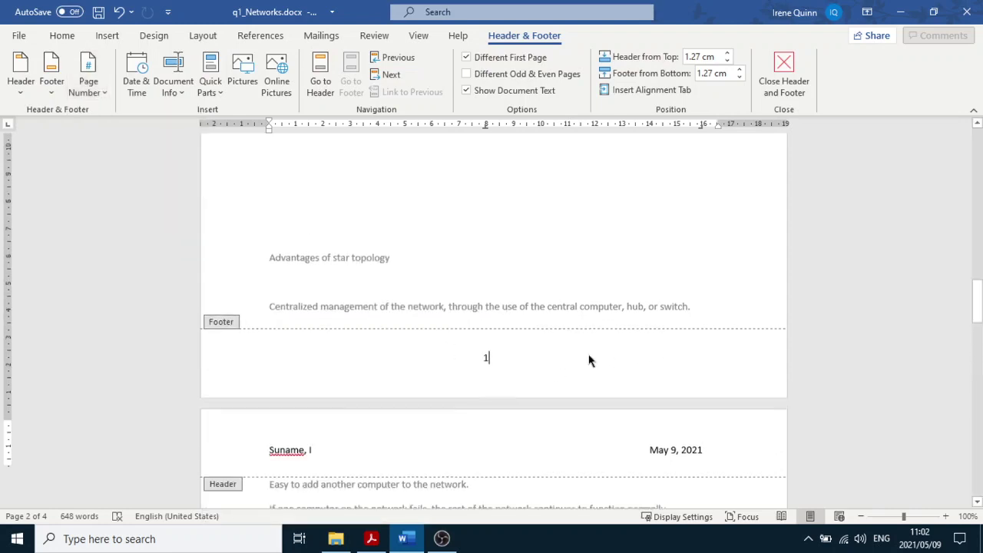
scroll(551, 343, down, 3)
double_click(553, 336)
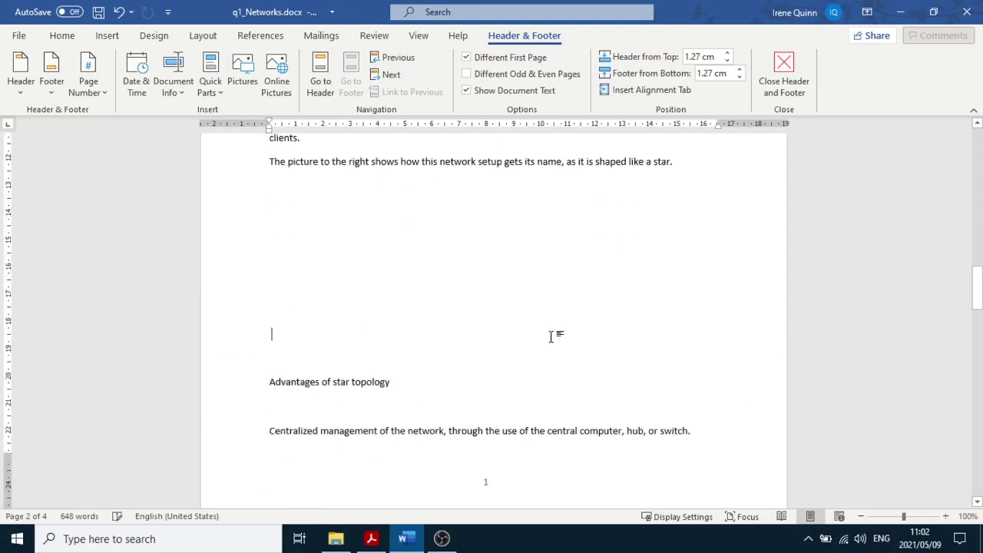
click(371, 538)
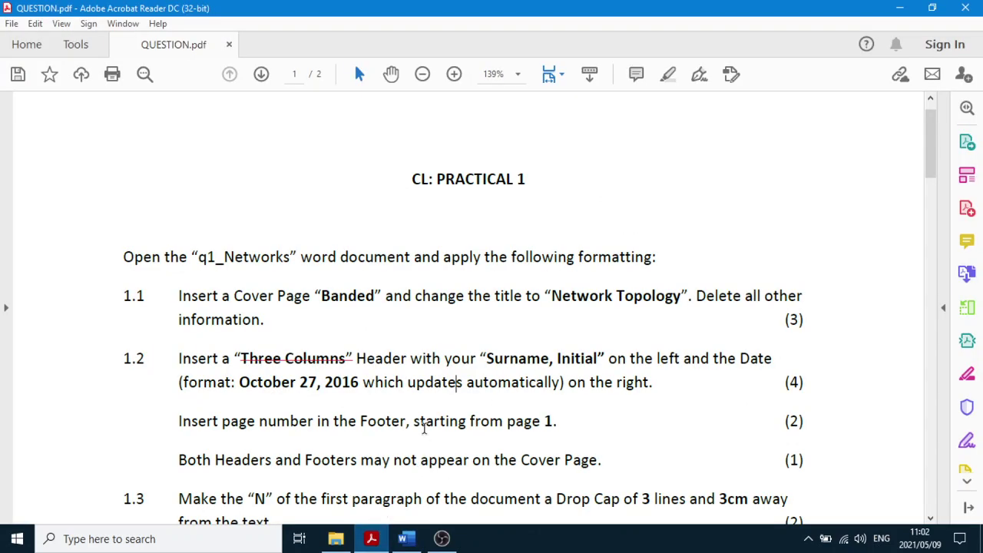
scroll(360, 419, down, 2)
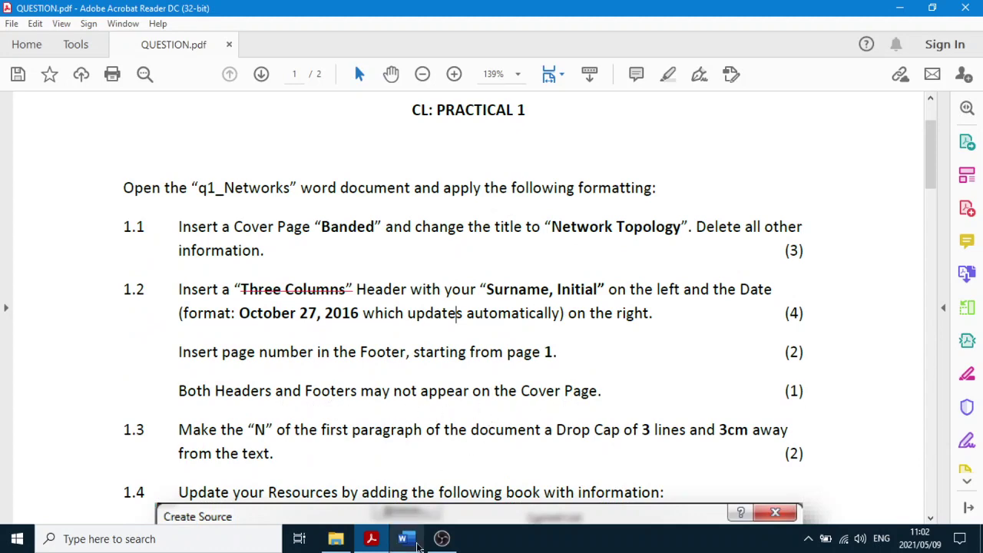
click(406, 538)
scroll(411, 396, up, 10)
scroll(411, 396, up, 10)
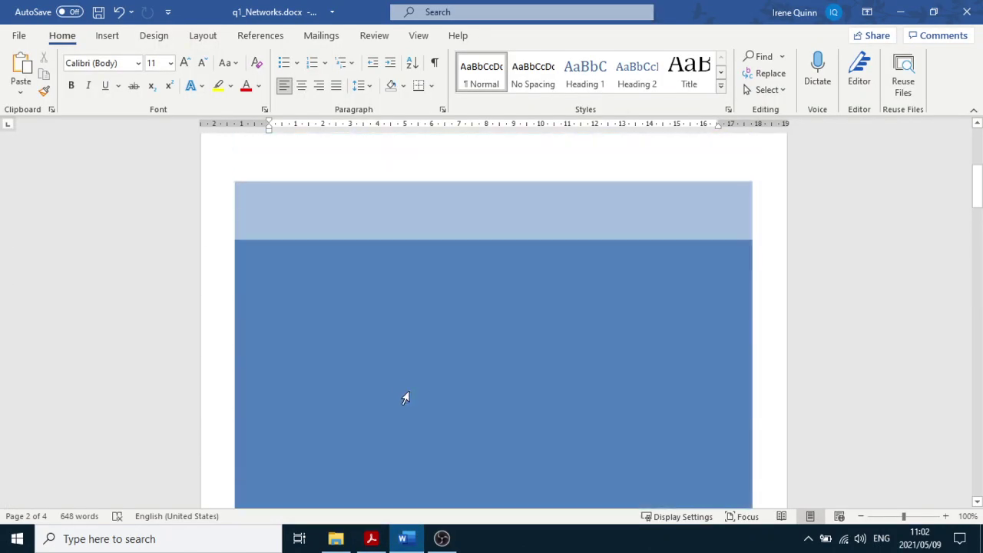
scroll(396, 378, down, 15)
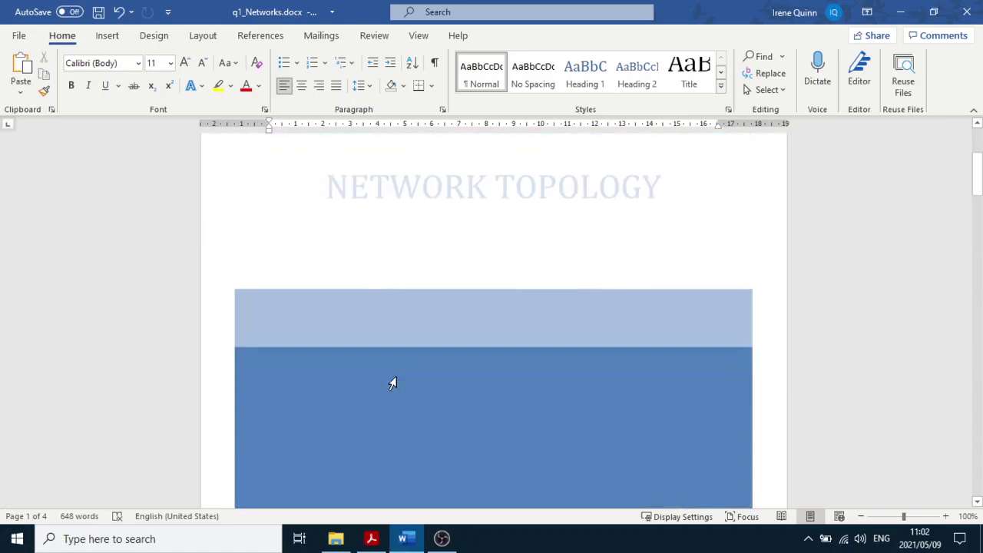
scroll(400, 387, down, 3)
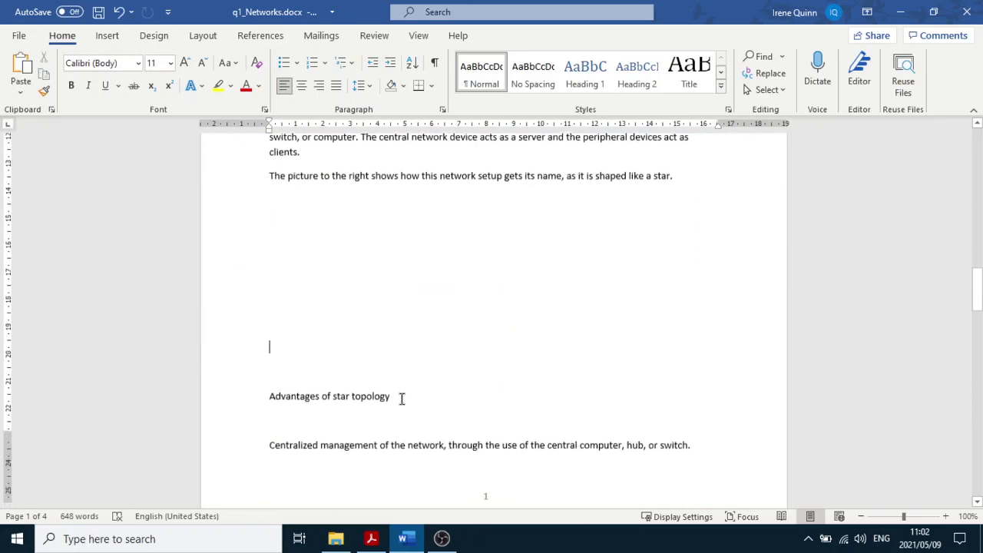
click(370, 538)
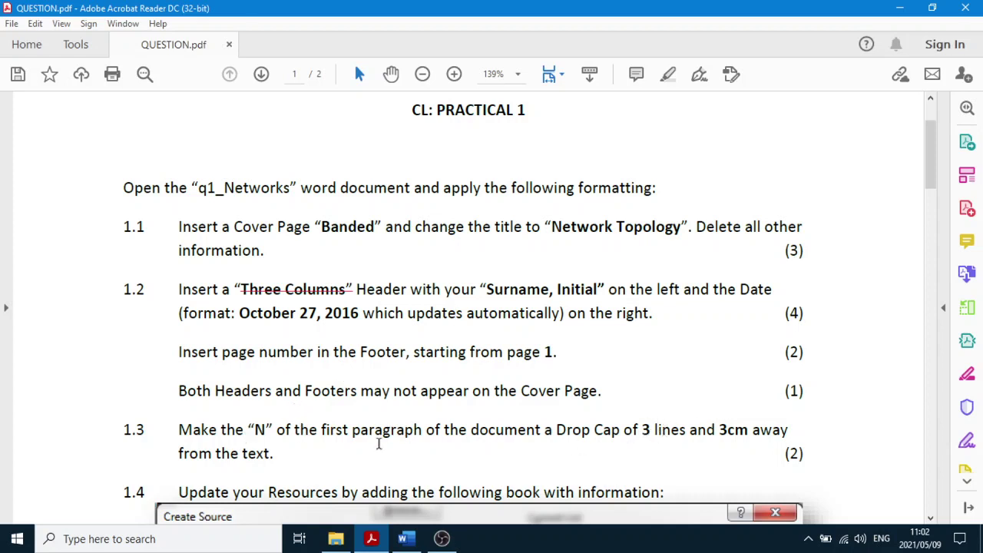
click(402, 538)
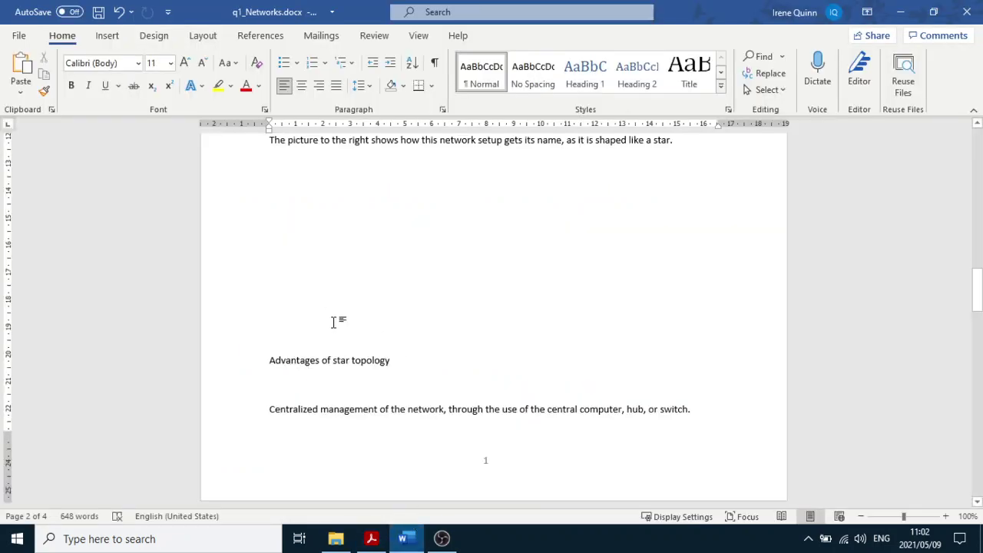
scroll(337, 321, up, 6)
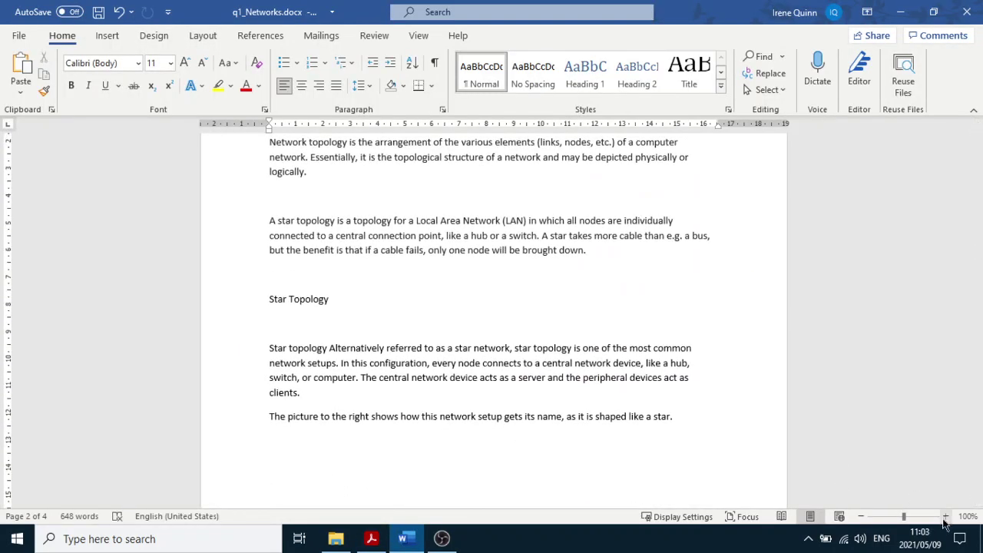
scroll(801, 494, up, 5)
Select the N of 'Network' in the opening paragraph and zoom to 160%.
scroll(365, 403, up, 1)
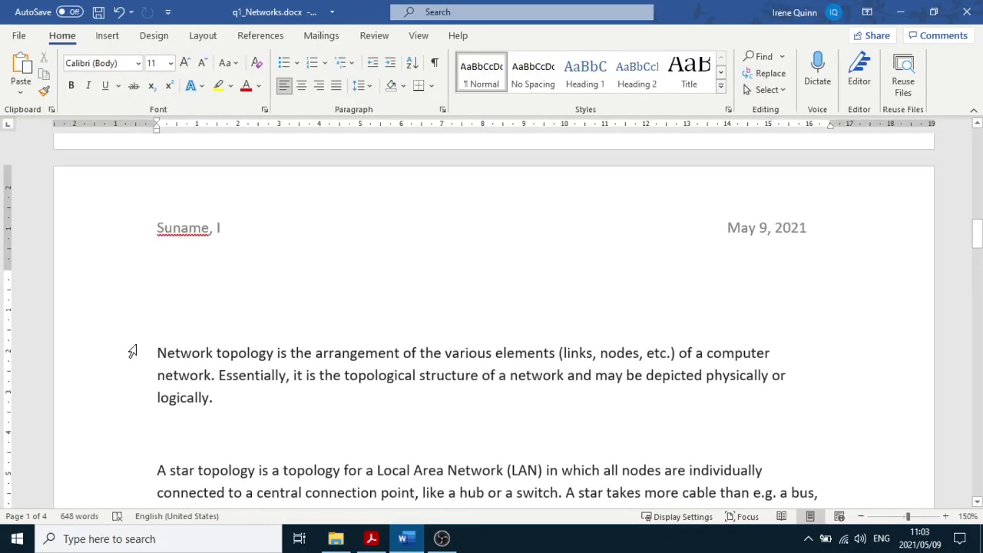
drag(154, 354, 166, 354)
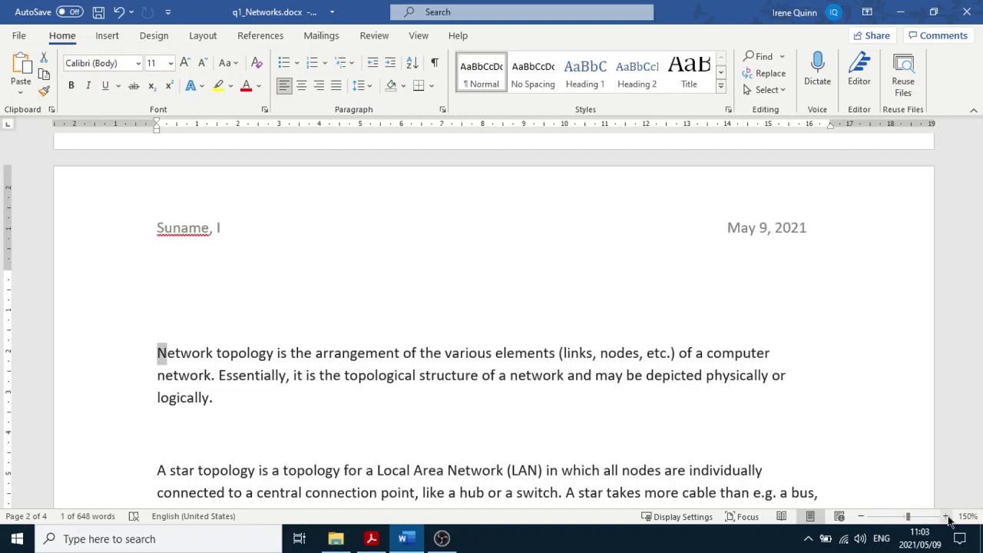
click(945, 516)
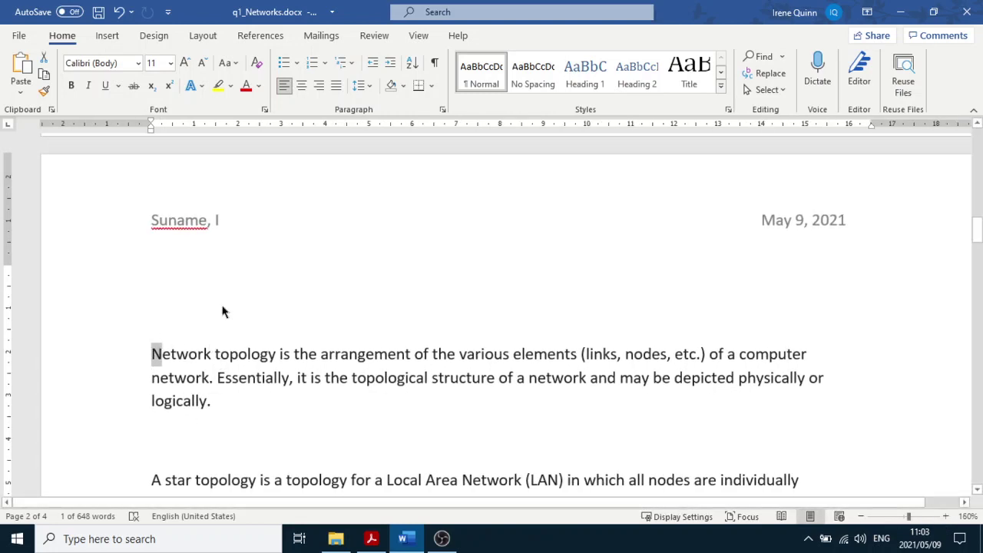
click(109, 36)
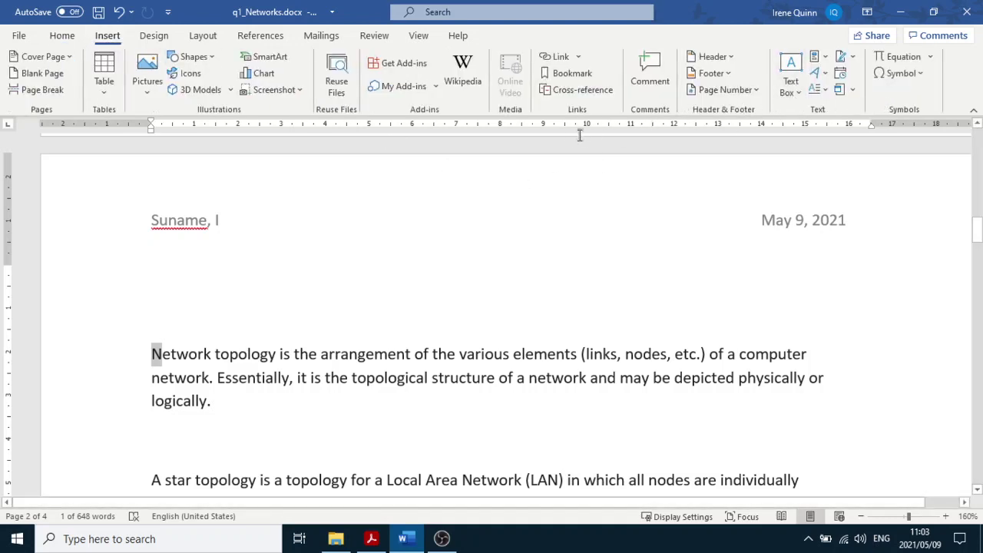
Make the opening N a dropped capital 3 lines tall, 3 cm from text, then view task 1.4.
click(823, 91)
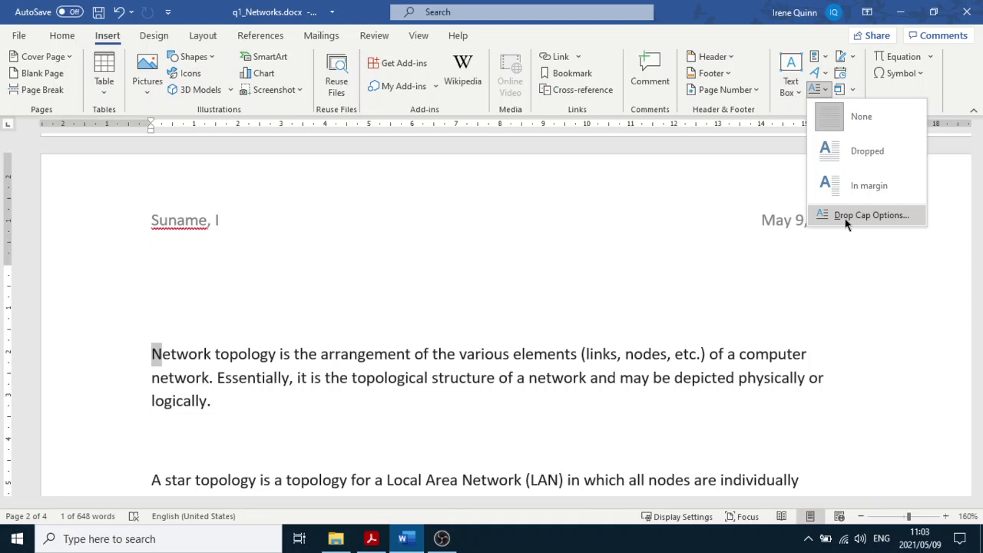
click(846, 217)
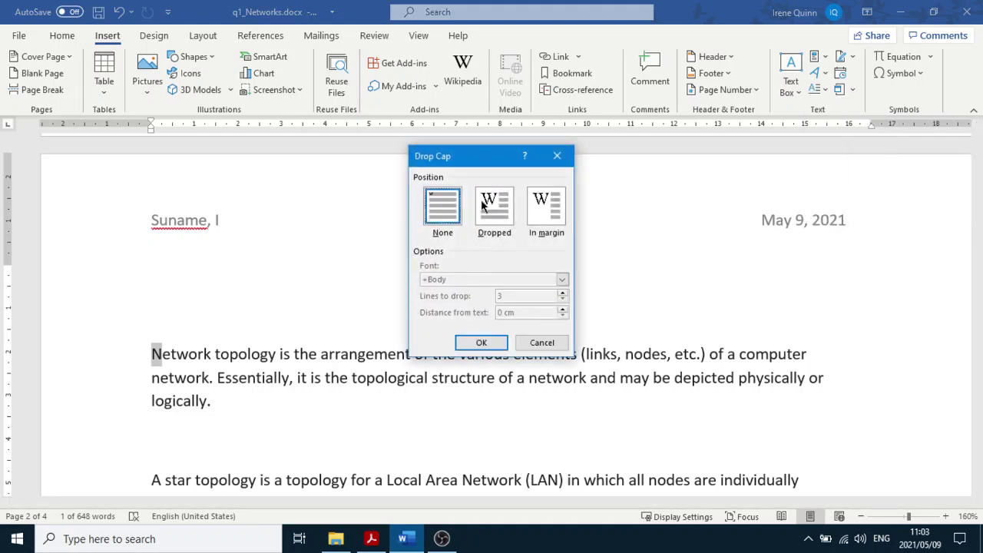
click(484, 203)
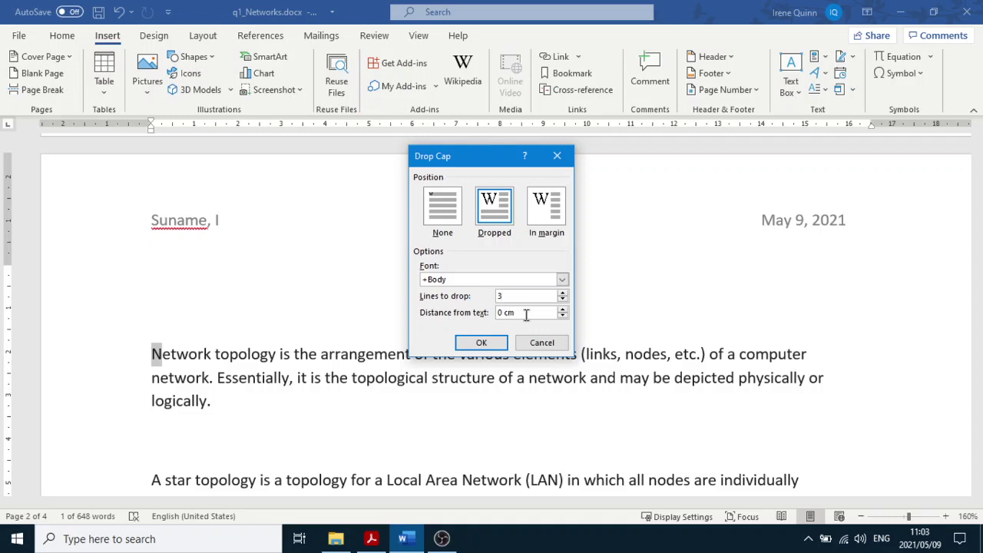
drag(528, 314, 487, 315)
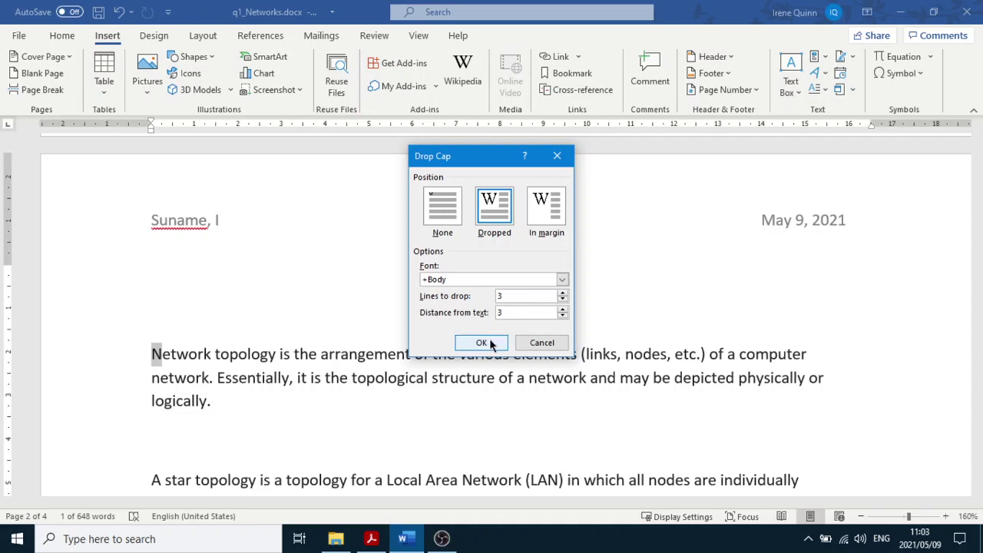
click(493, 342)
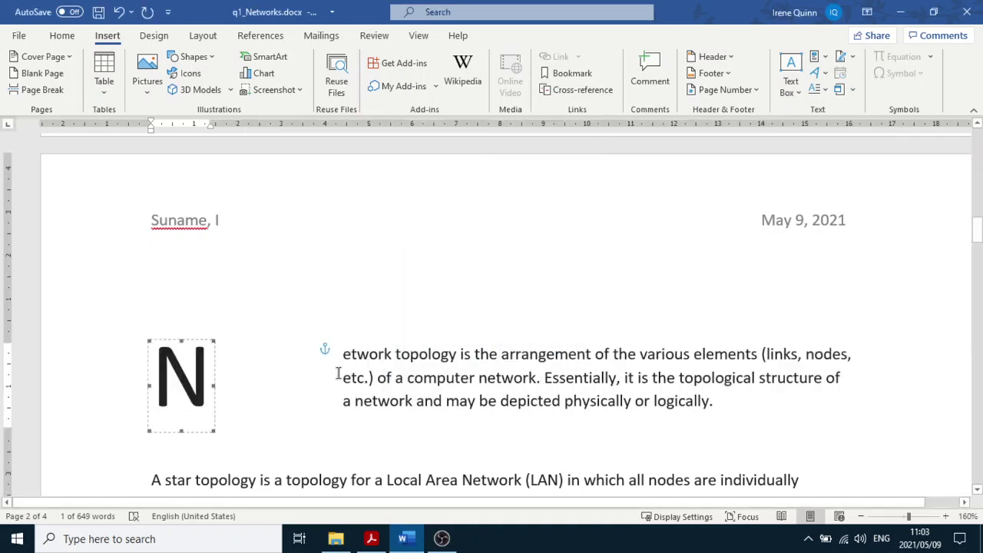
click(381, 377)
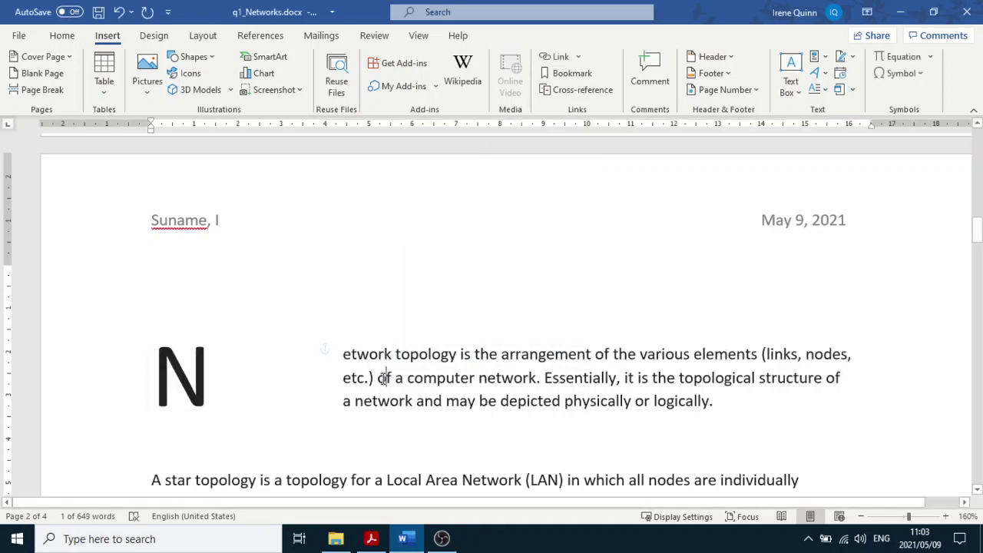
click(371, 538)
scroll(327, 414, down, 8)
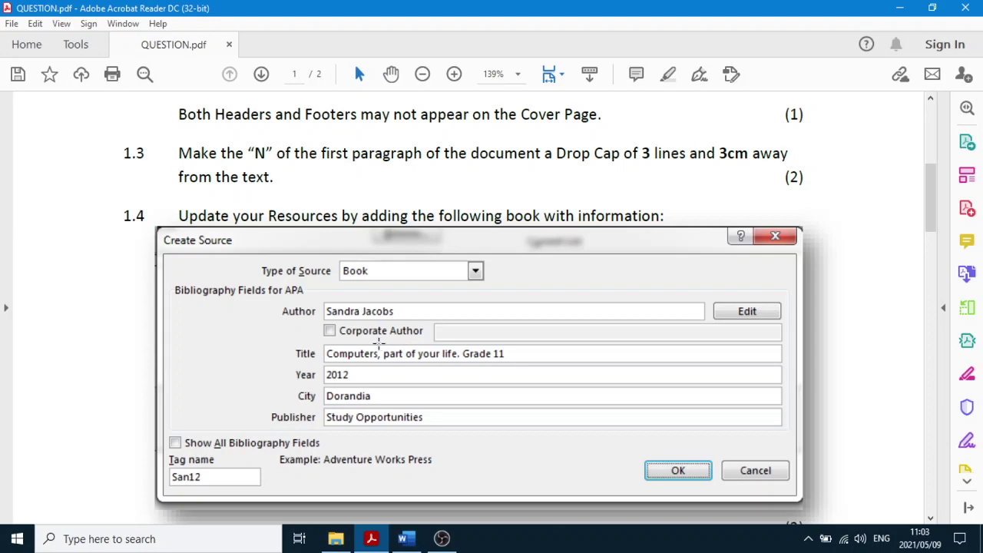
Return to Word and open Source Manager from the References tab.
click(411, 544)
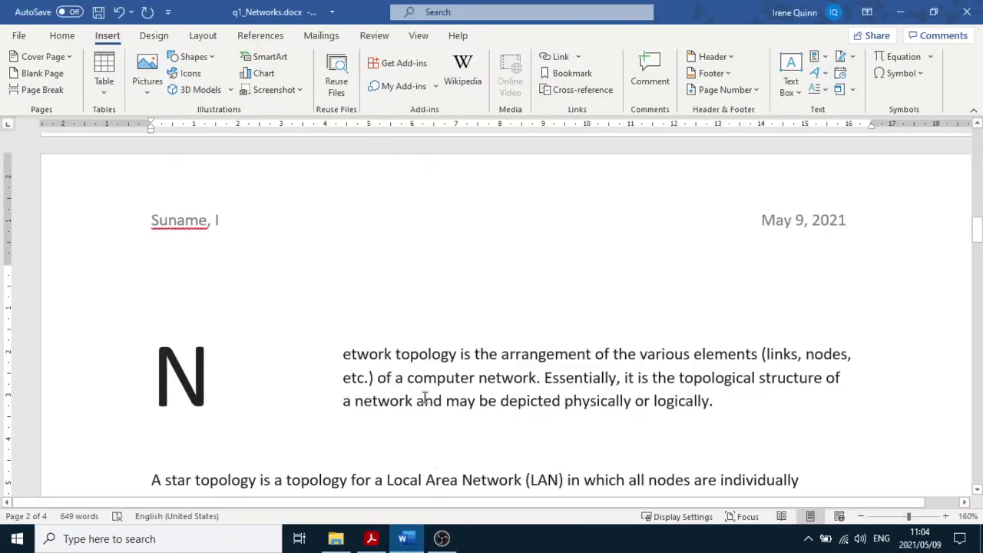
click(260, 36)
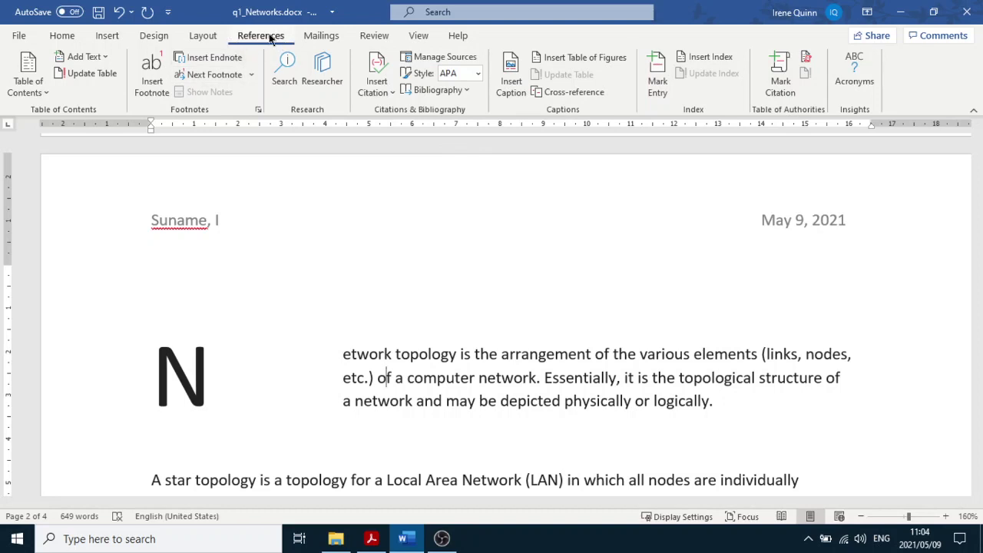
click(421, 57)
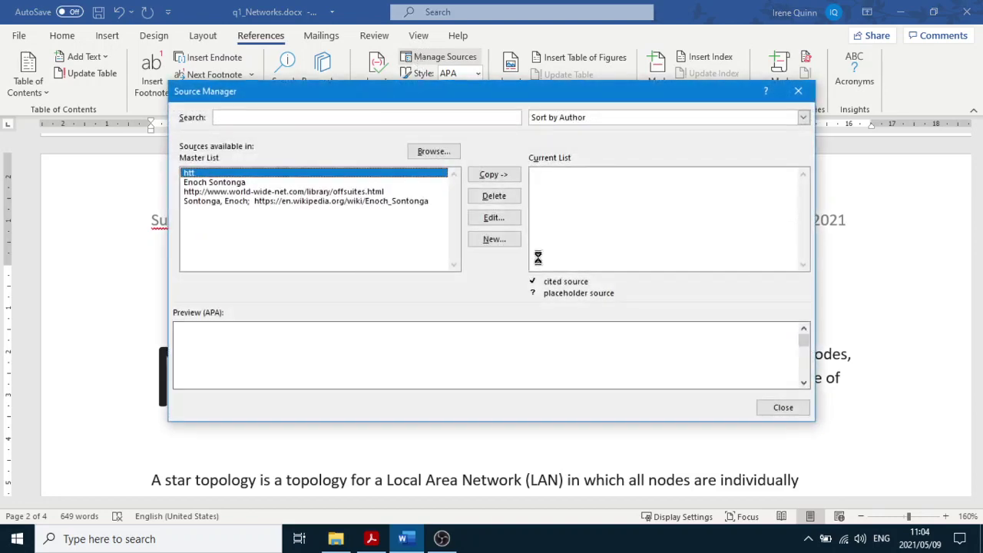
Start a new source of type Book and enter its author.
click(495, 239)
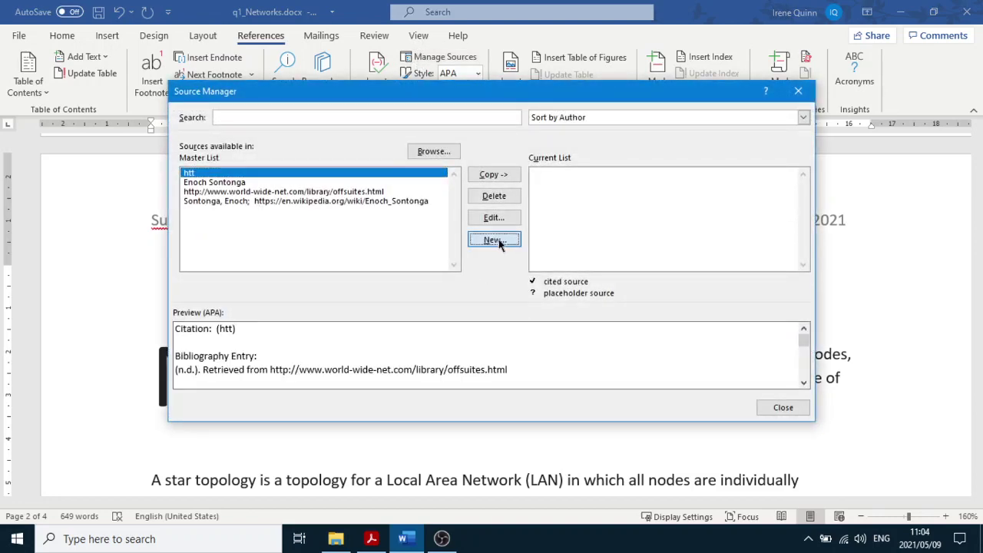
click(486, 164)
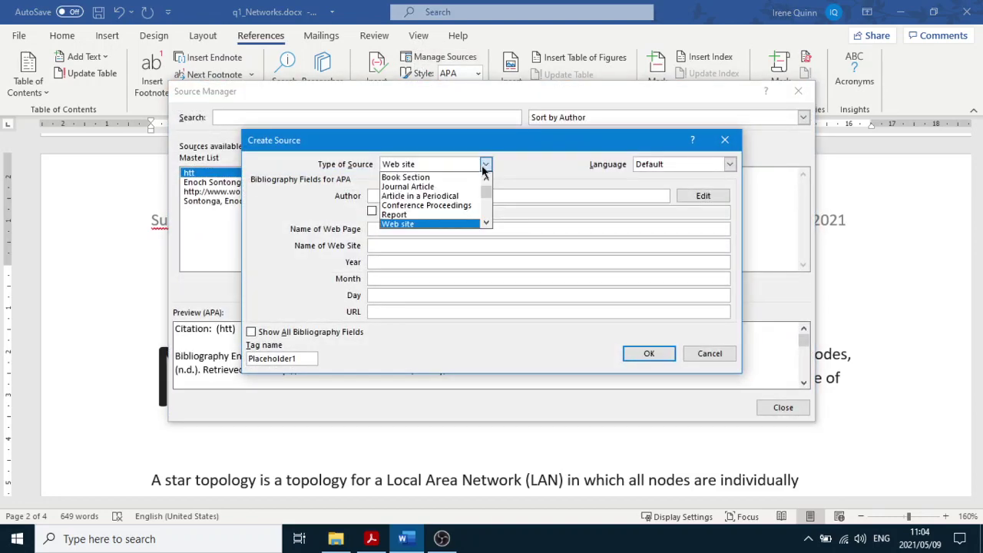
mouse_move(487, 192)
mouse_down()
mouse_move(486, 218)
mouse_move(481, 184)
mouse_up()
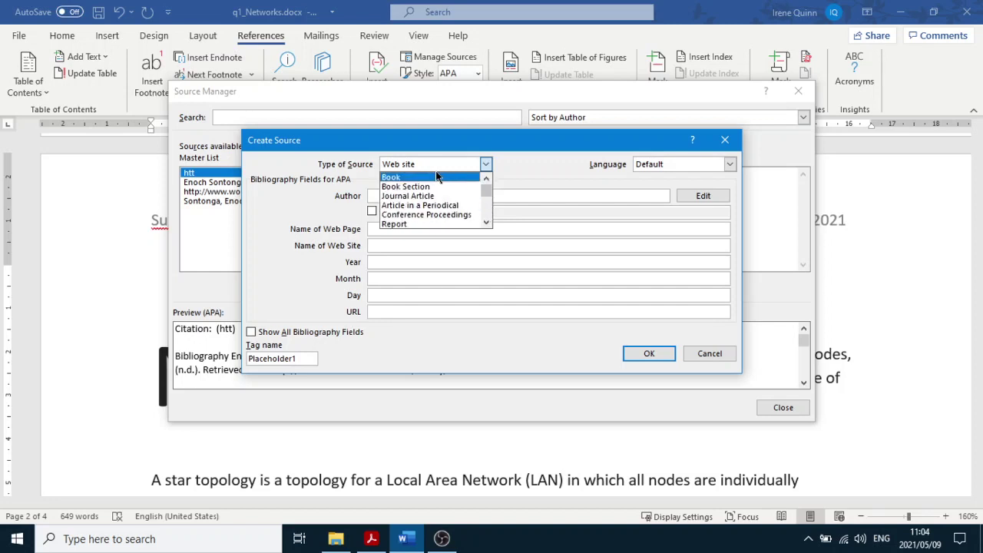
key(Escape)
click(405, 196)
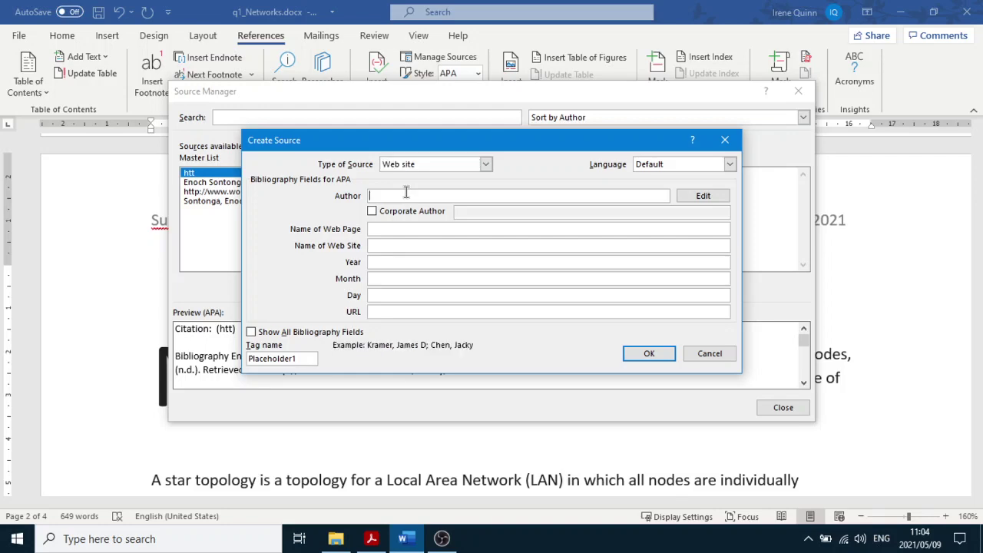
click(371, 538)
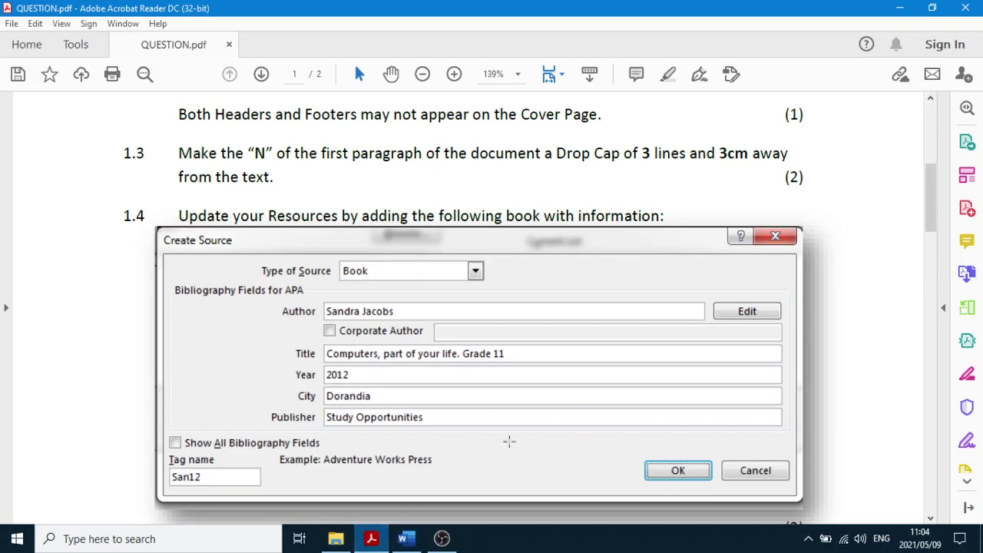
click(404, 538)
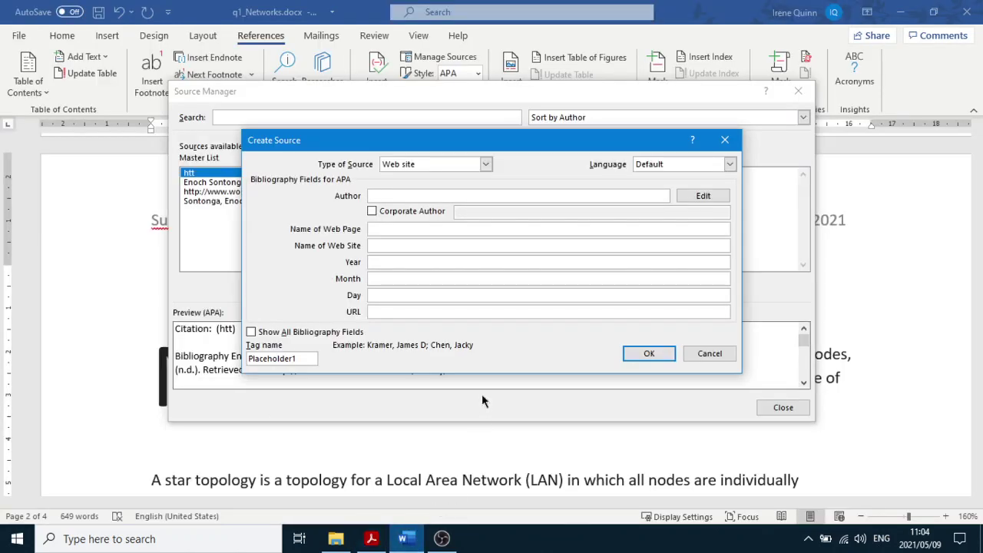
text(Sandra Jacobs)
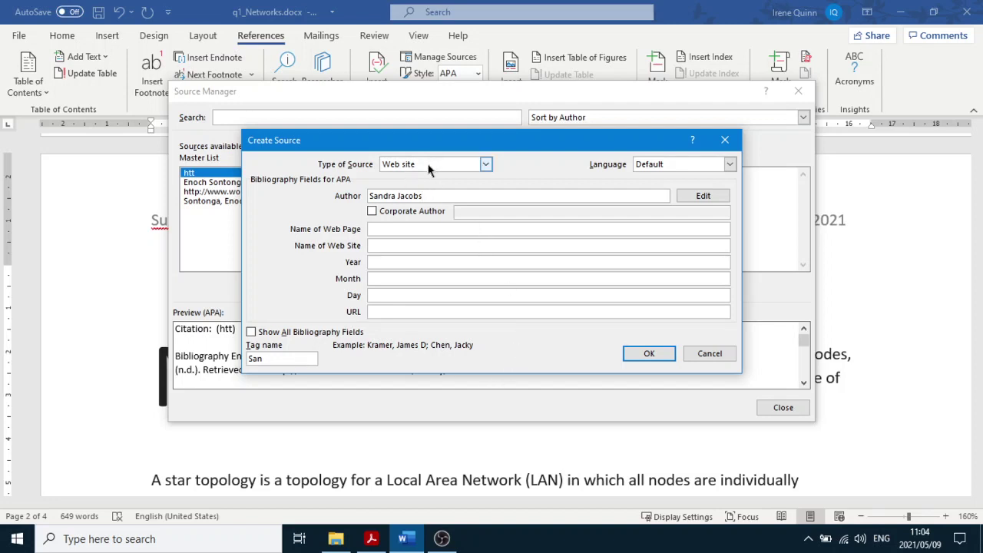
click(484, 165)
scroll(476, 196, up, 3)
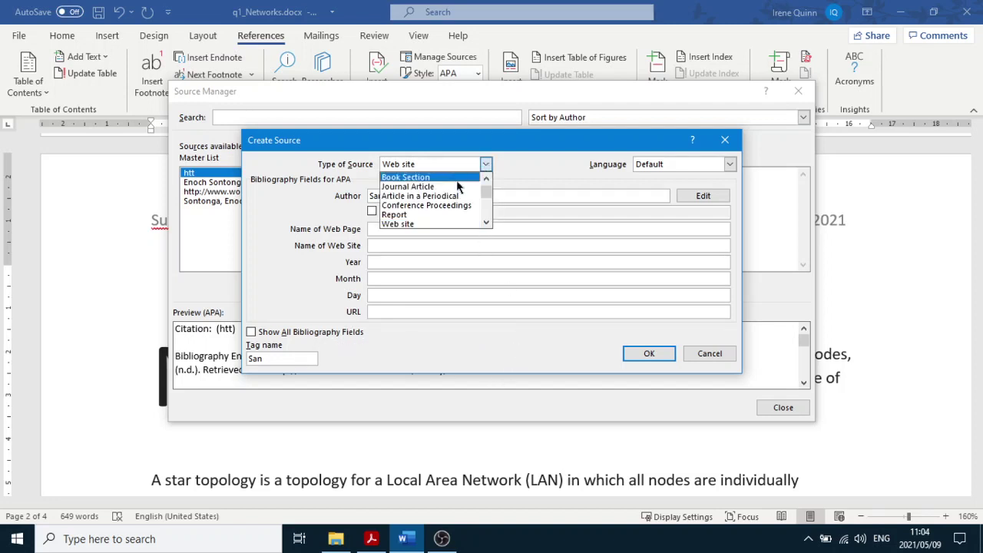
click(418, 178)
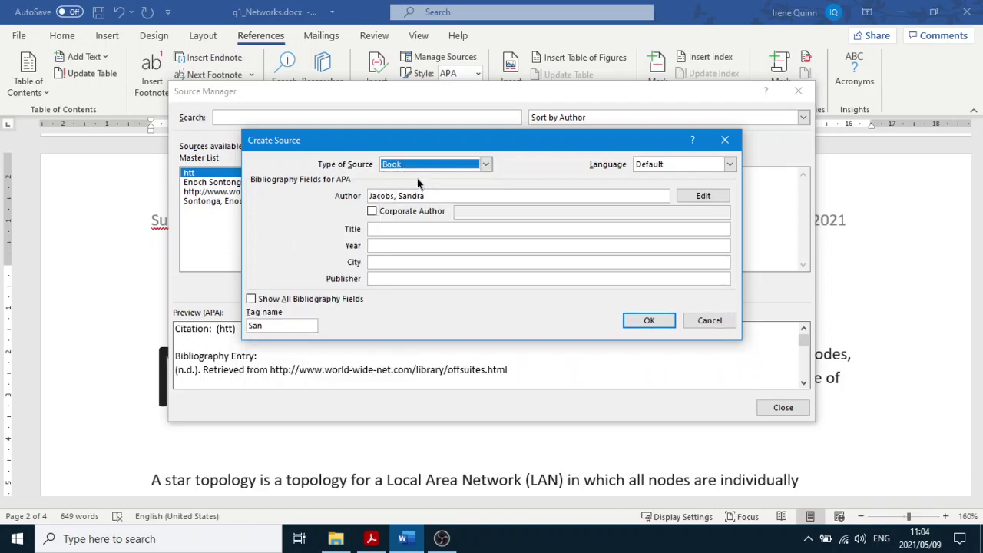
Fill in title 'Computers, Part of your life, Grade 11', year 2012, Dorandia, Study Opportunities, and save.
click(397, 229)
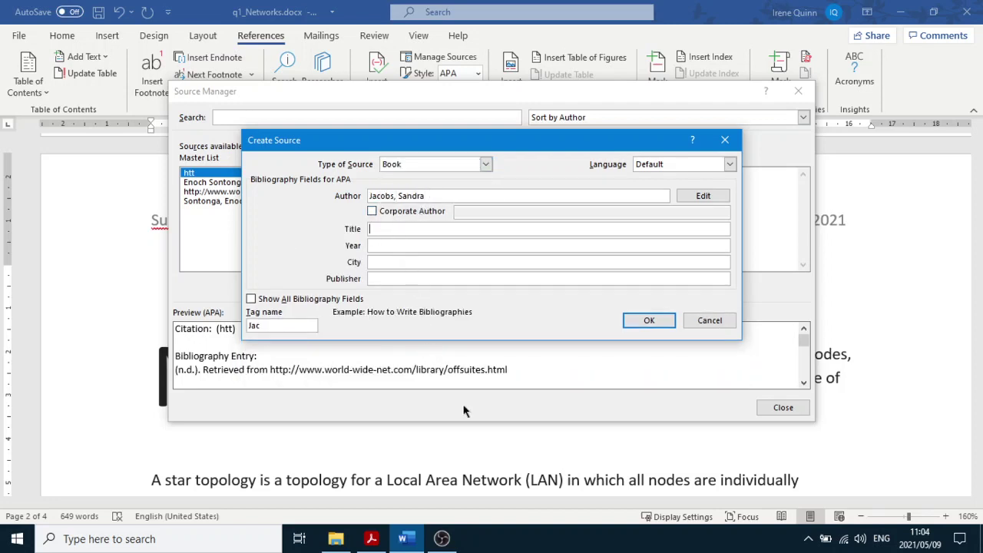
click(372, 539)
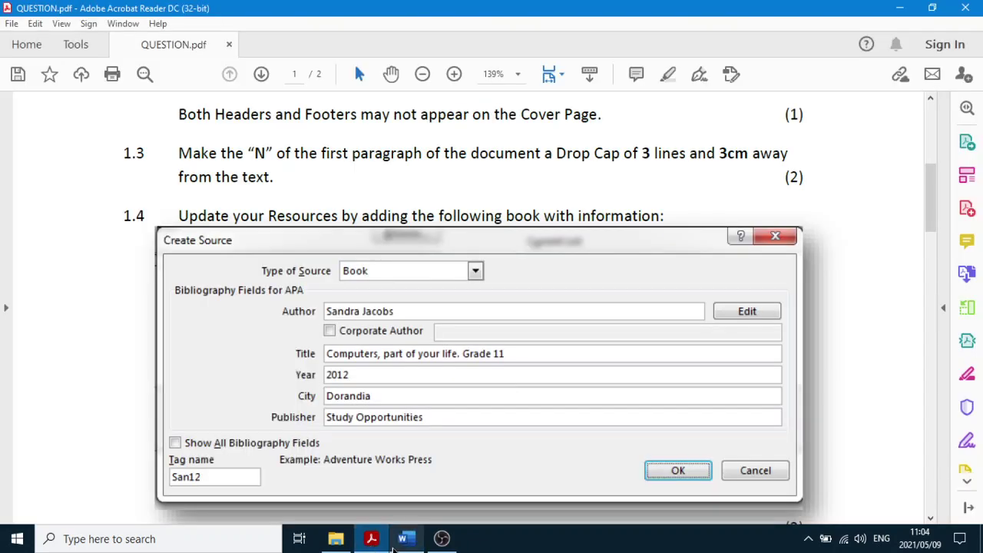
click(401, 540)
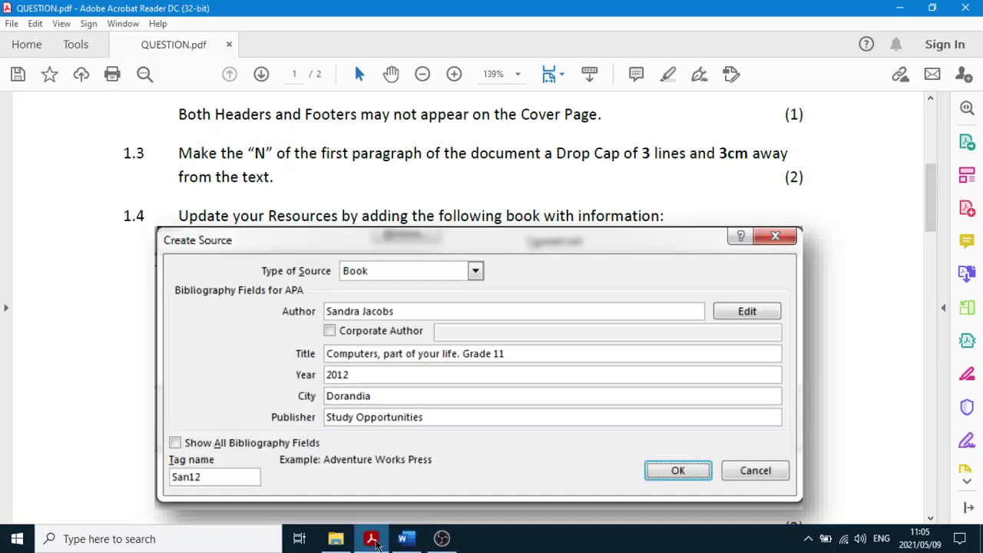
click(371, 538)
click(403, 537)
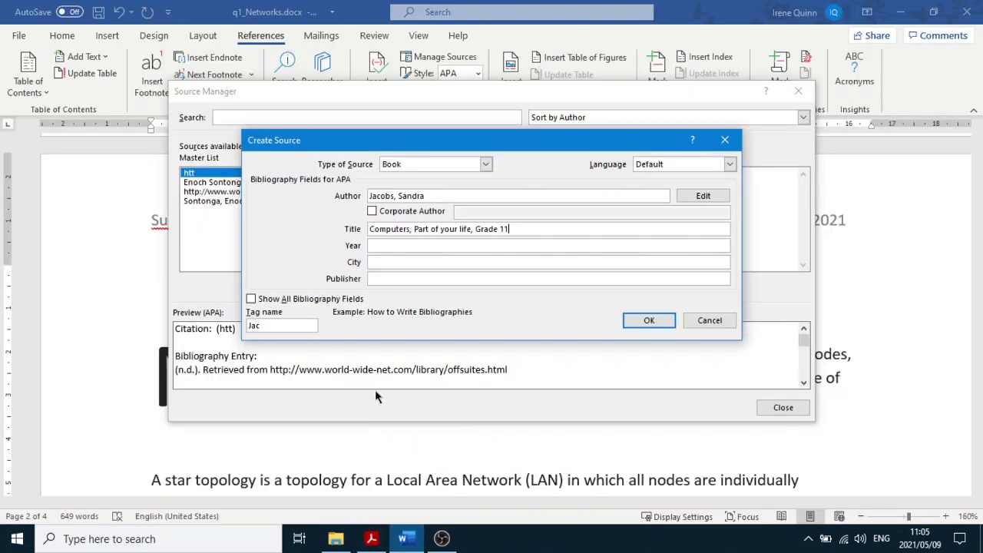
click(383, 244)
text(2012)
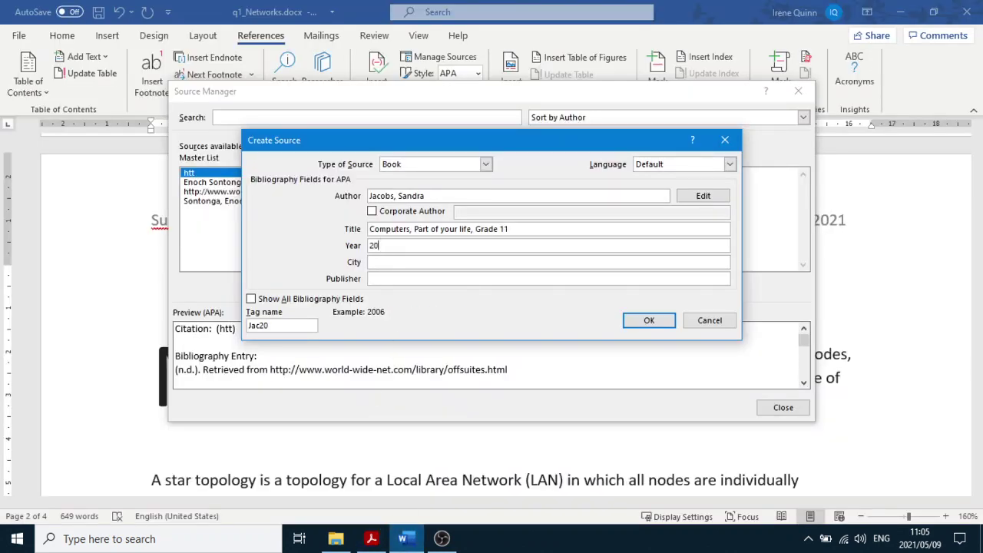
click(386, 260)
text(Dorandia)
click(386, 278)
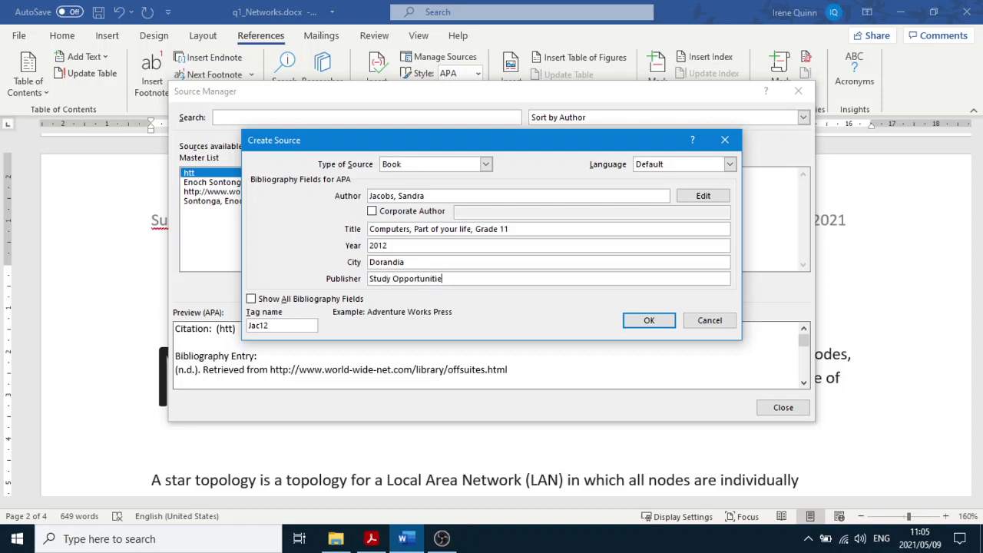
click(645, 321)
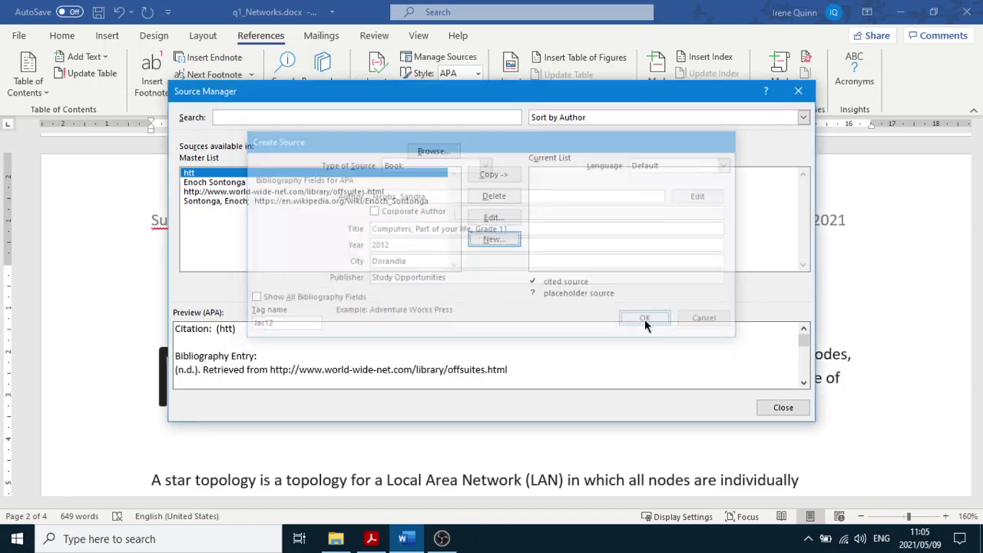
Close Source Manager and review the citation task in the question paper.
click(783, 407)
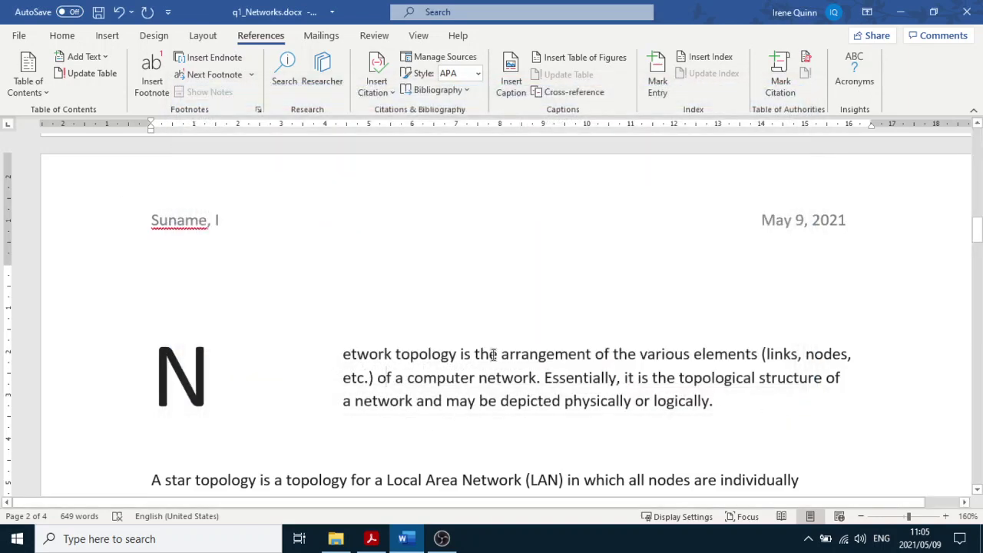
click(371, 538)
scroll(376, 436, down, 3)
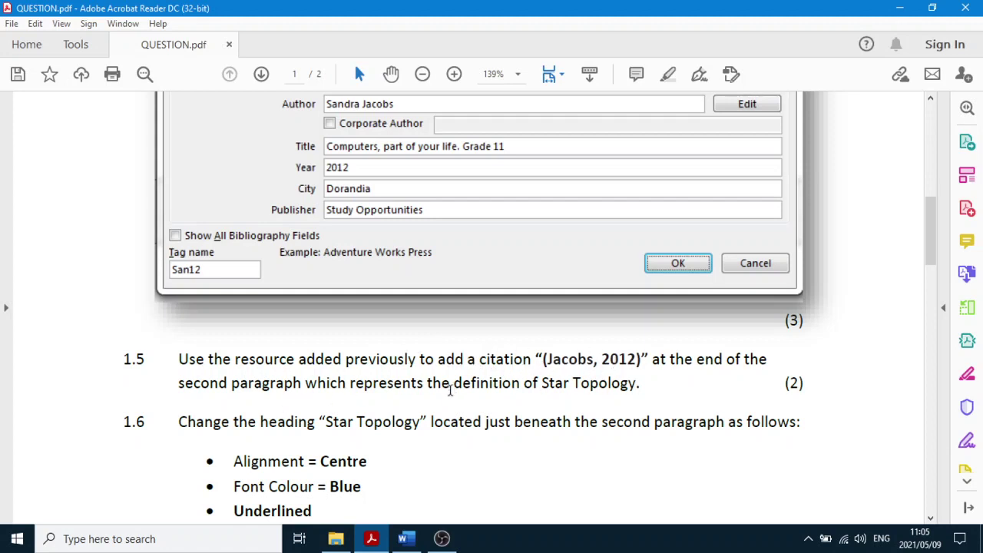
click(376, 540)
scroll(470, 434, down, 3)
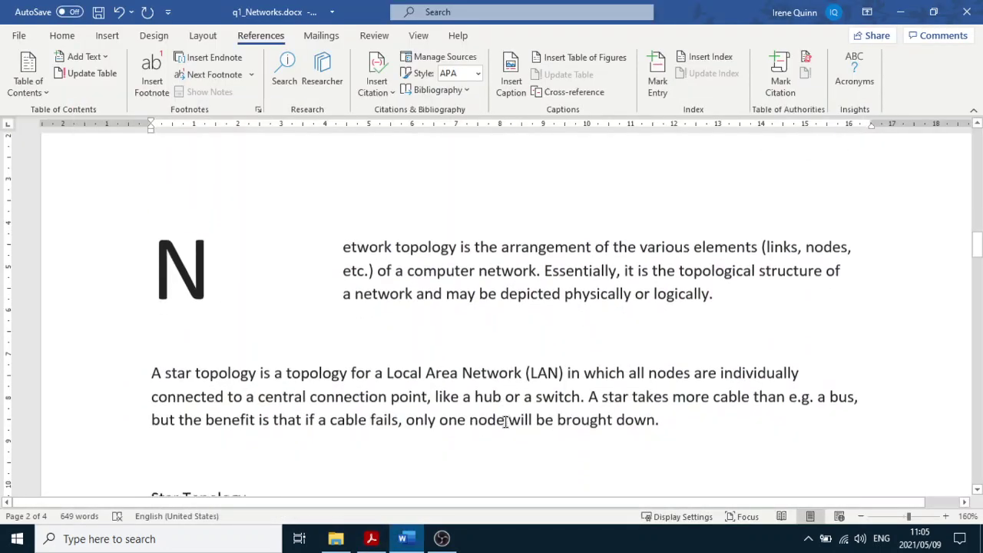
Insert an APA citation of the 2012 book after 'brought down.'.
click(677, 327)
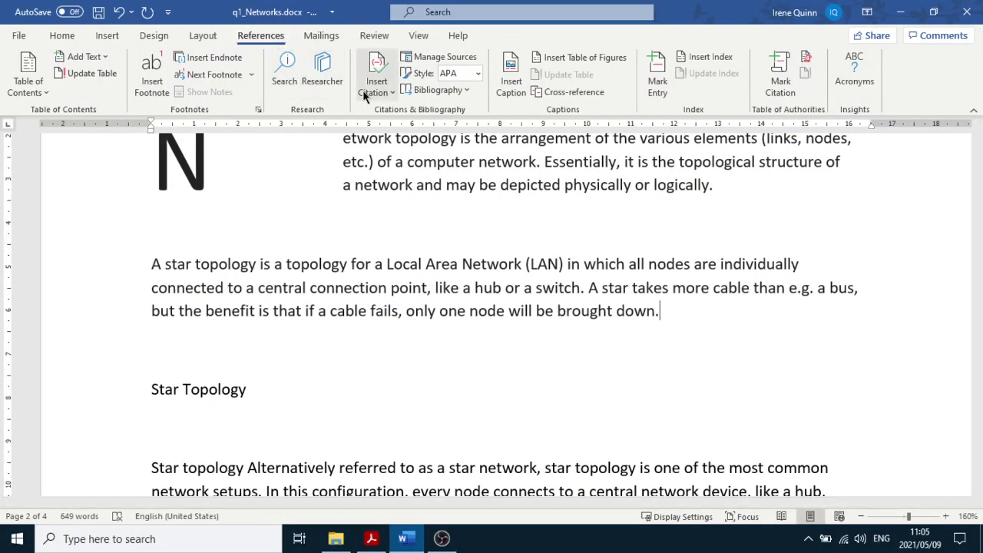
click(384, 91)
click(384, 92)
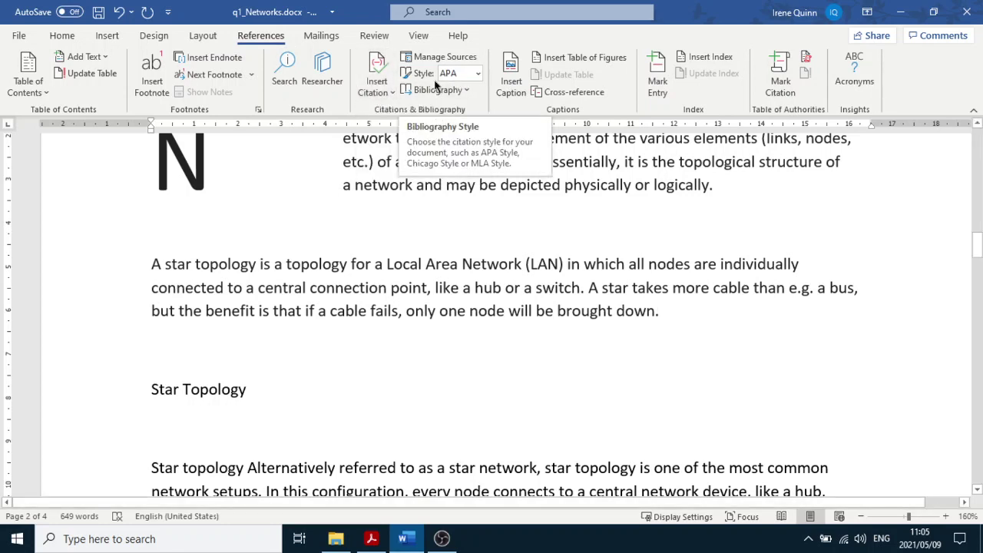
click(477, 74)
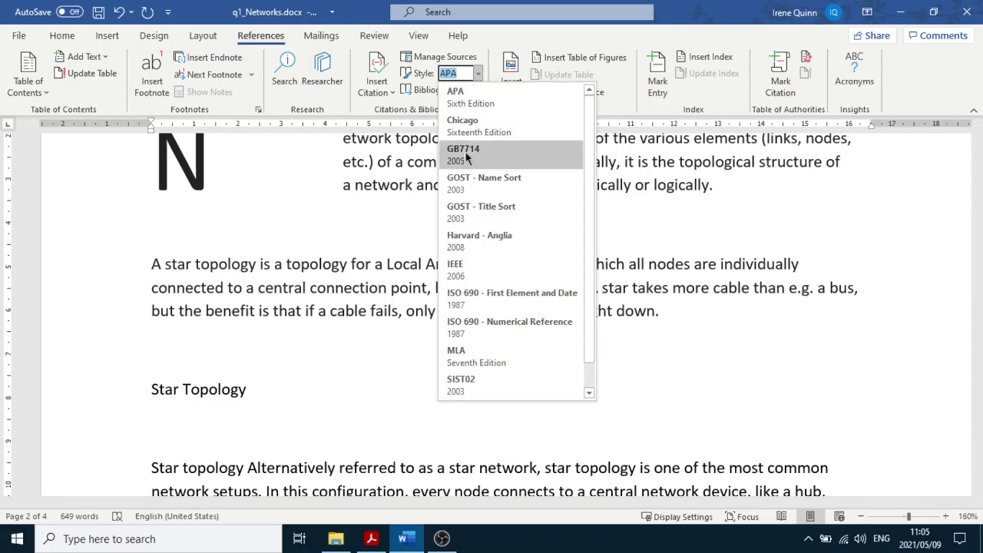
click(469, 241)
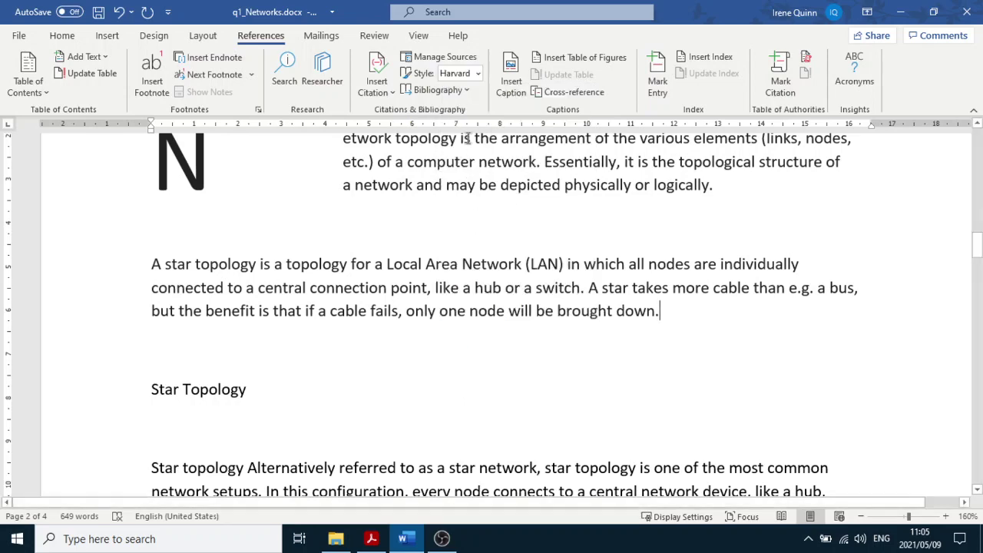
click(478, 73)
click(473, 104)
click(376, 80)
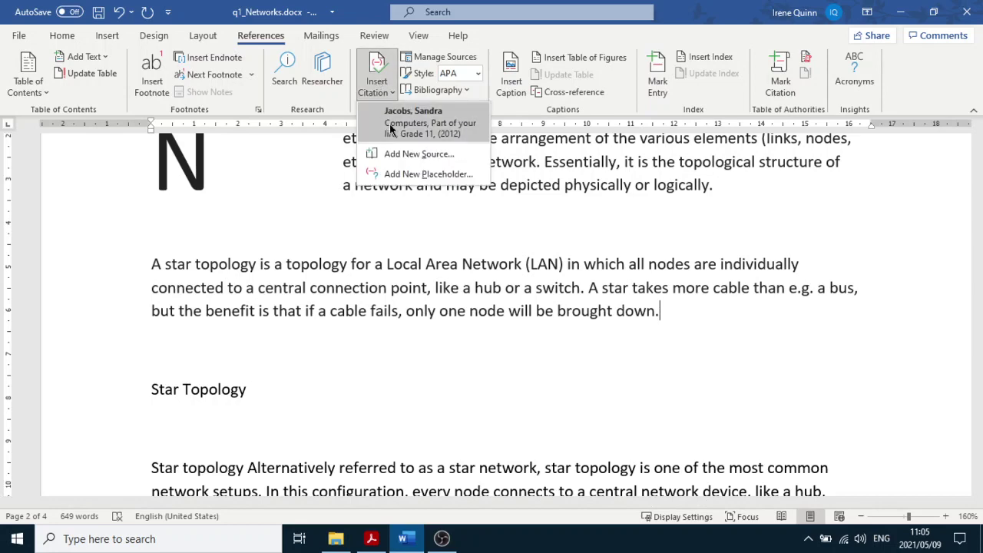
click(415, 119)
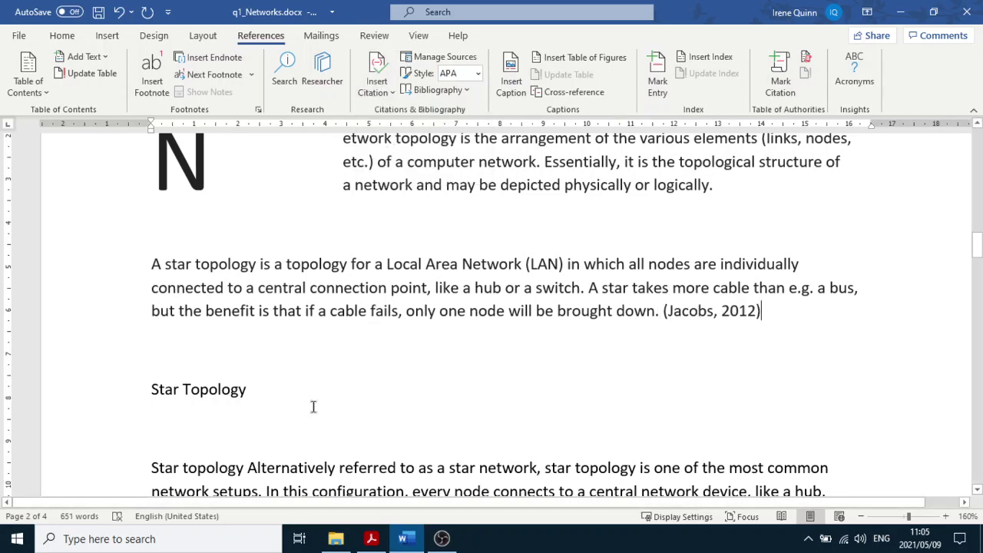
click(371, 538)
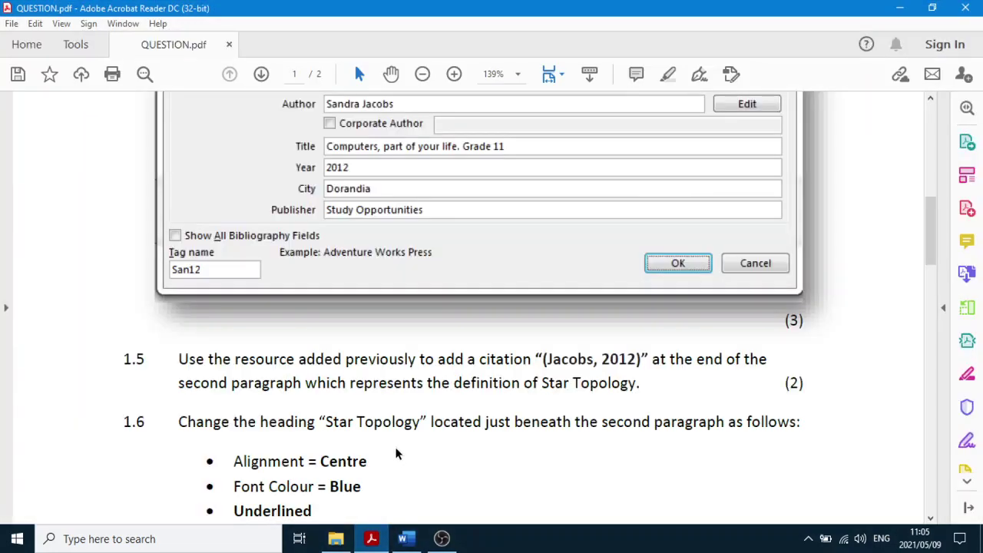
scroll(456, 387, down, 3)
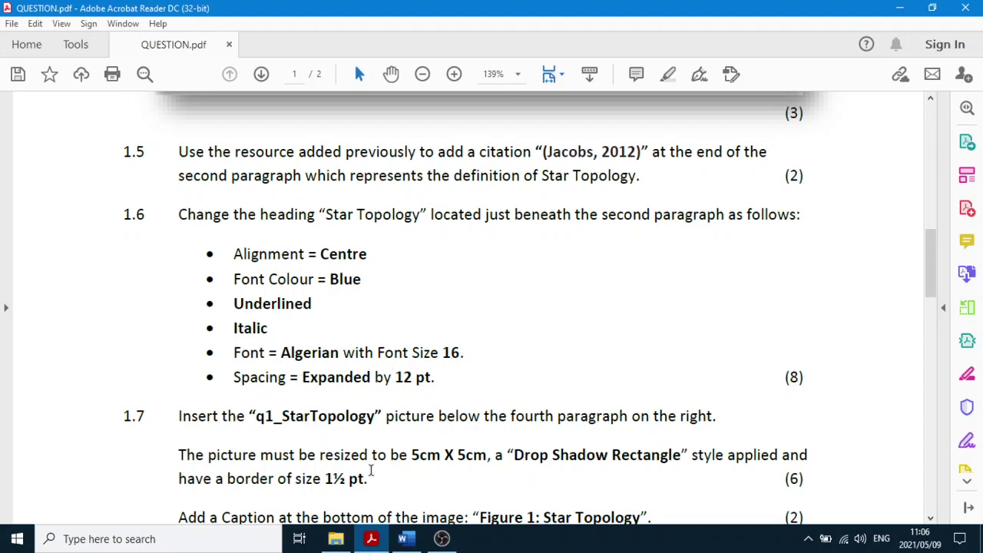
Set the Star Topology heading to Algerian, italic, 16 pt.
click(406, 540)
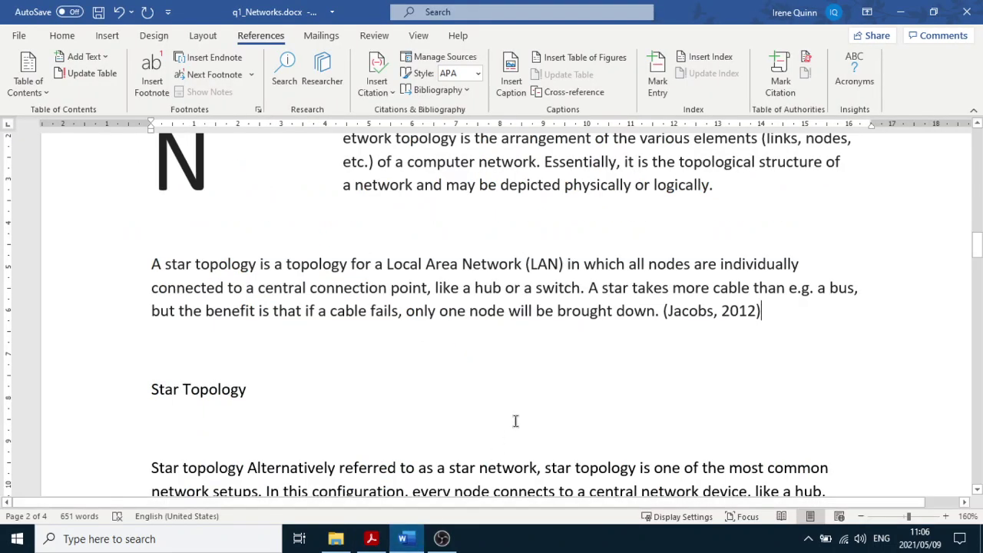
drag(258, 393, 155, 395)
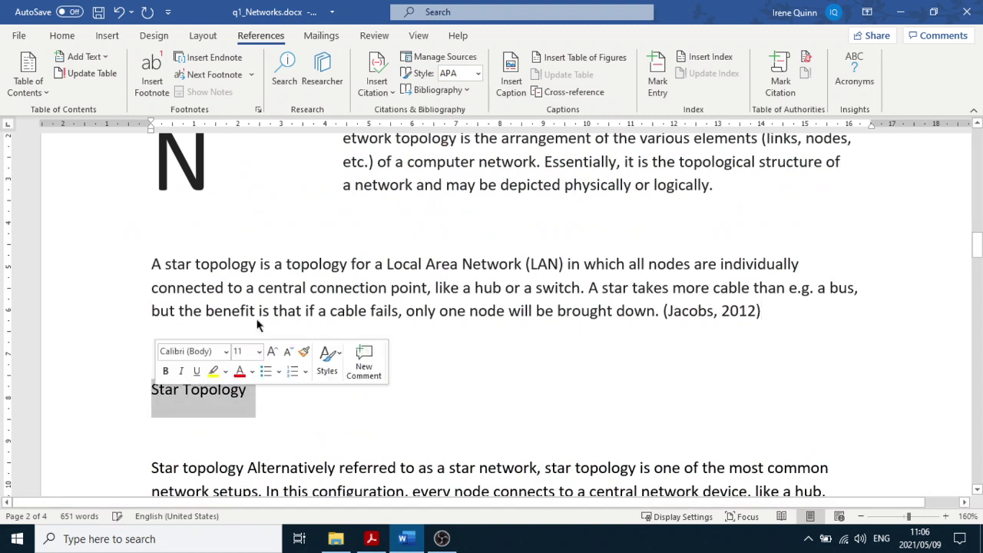
click(64, 35)
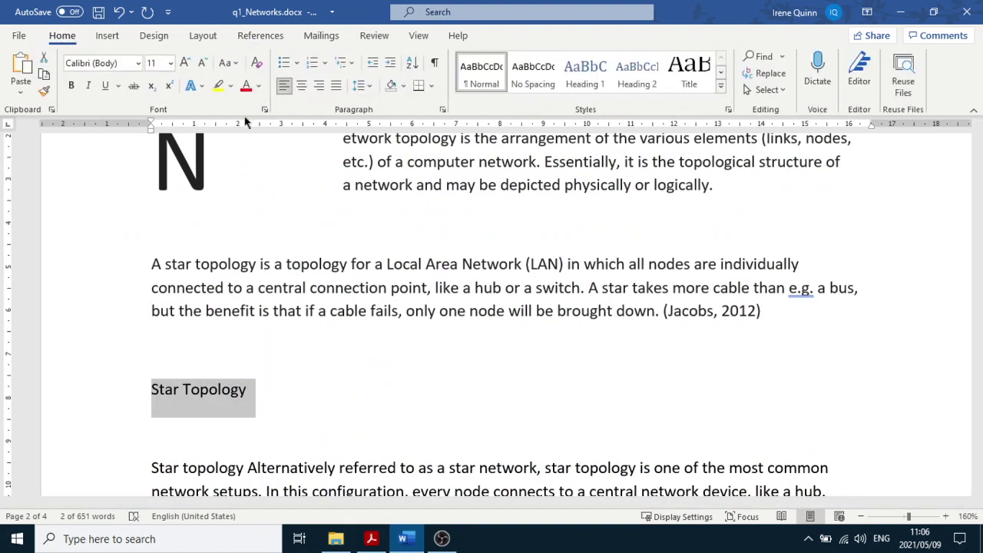
click(264, 111)
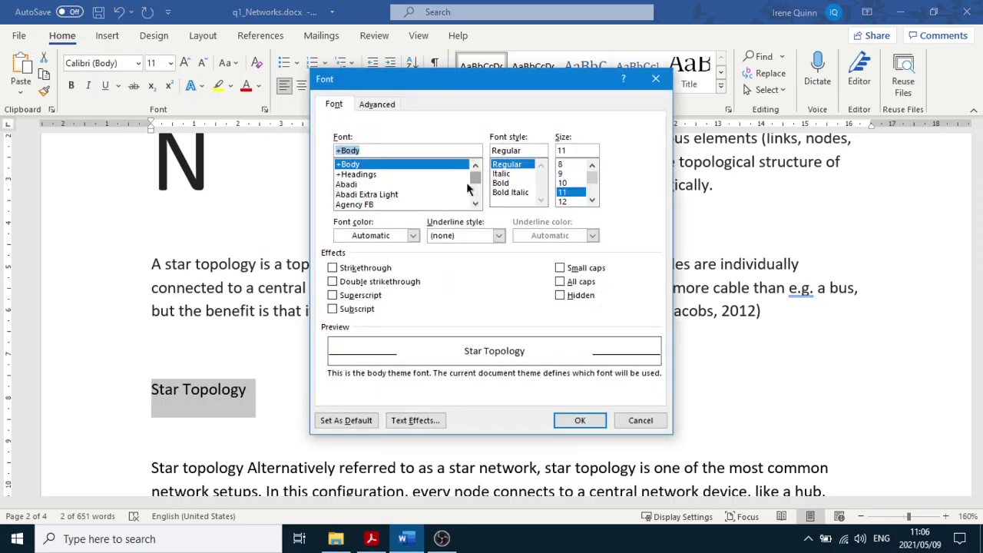
drag(475, 184, 475, 180)
click(475, 204)
click(476, 203)
click(475, 203)
click(475, 204)
click(475, 204)
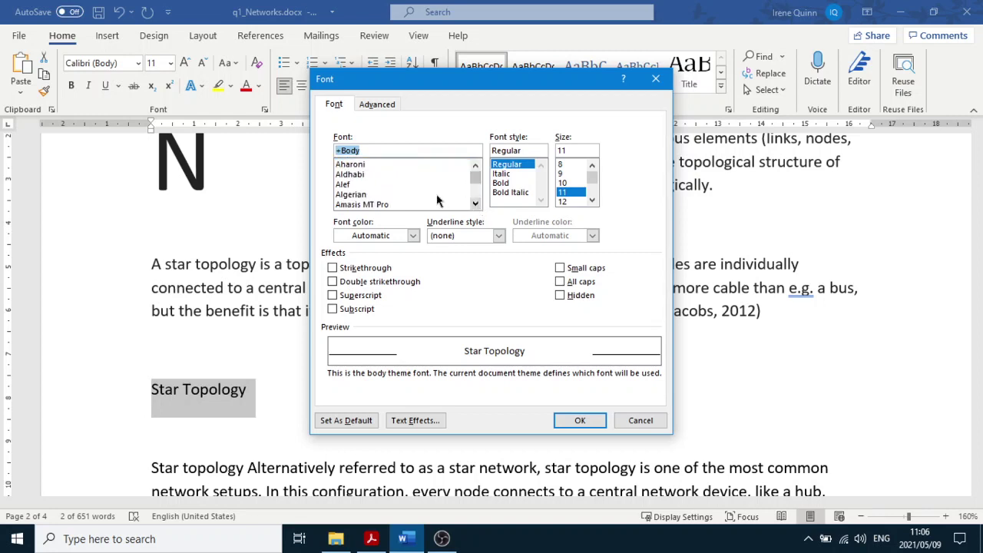
click(415, 194)
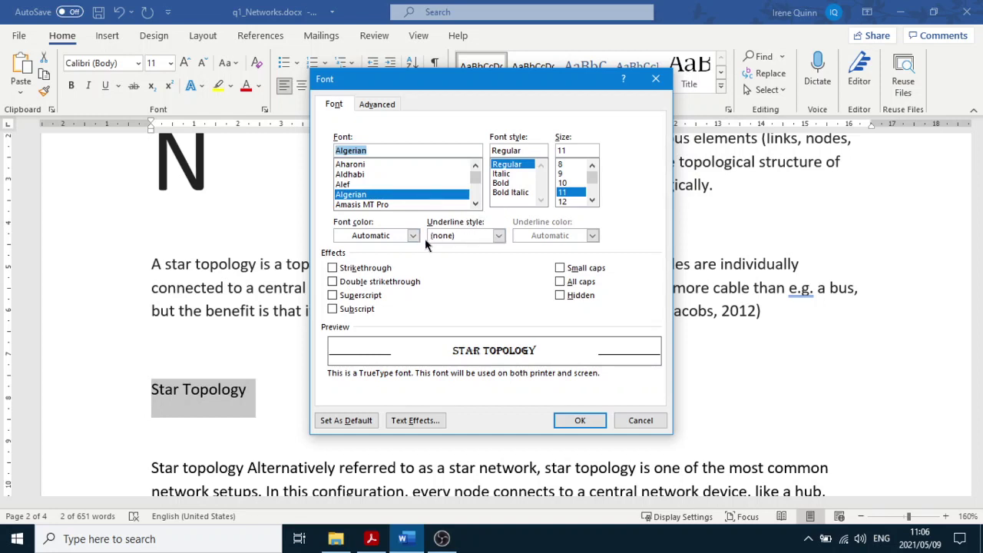
click(502, 173)
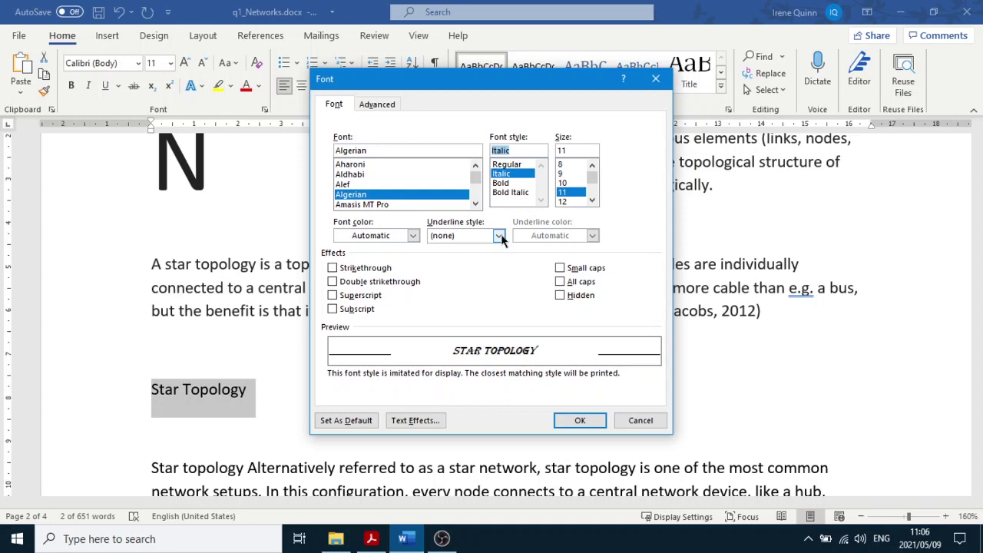
double_click(591, 201)
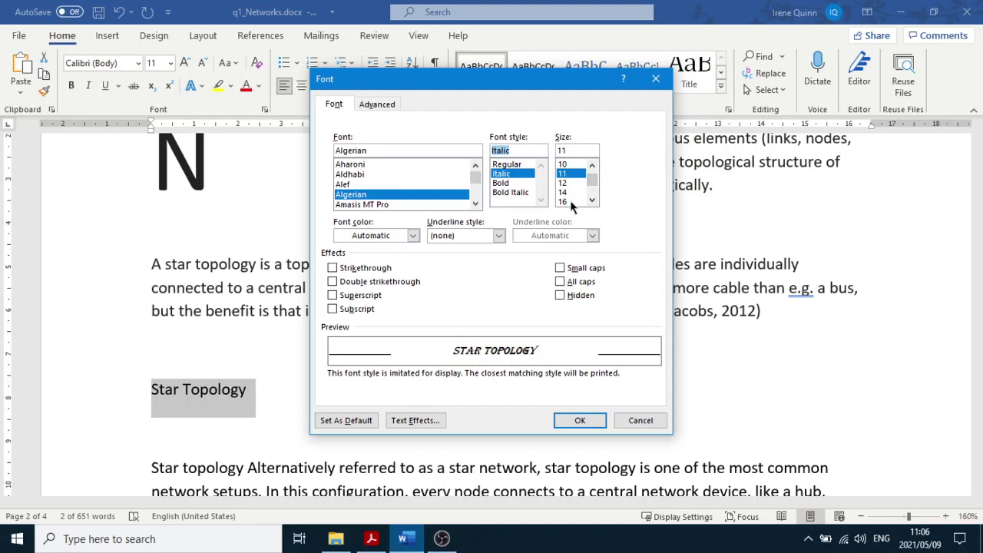
Give the heading a single underline and expand its character spacing by 12 pt.
click(367, 541)
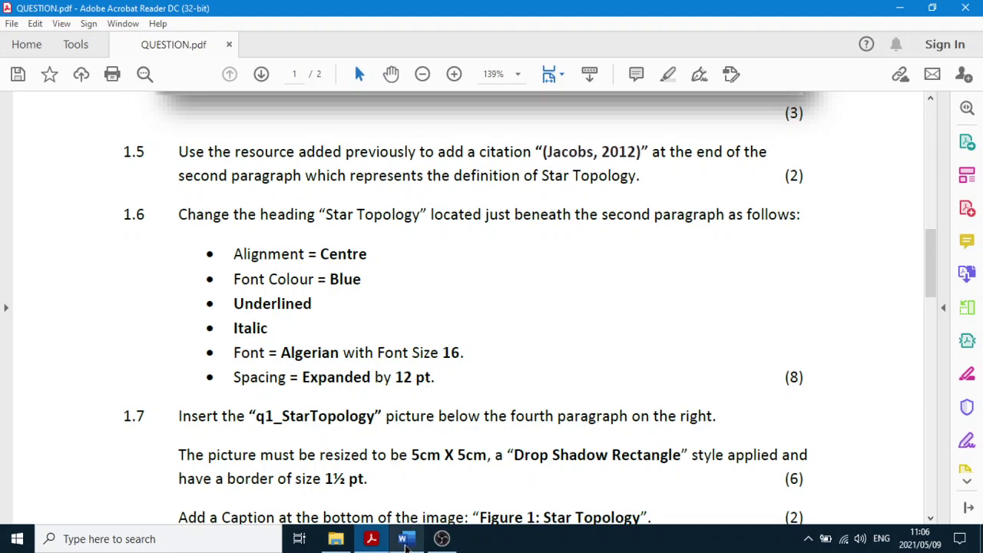
click(406, 539)
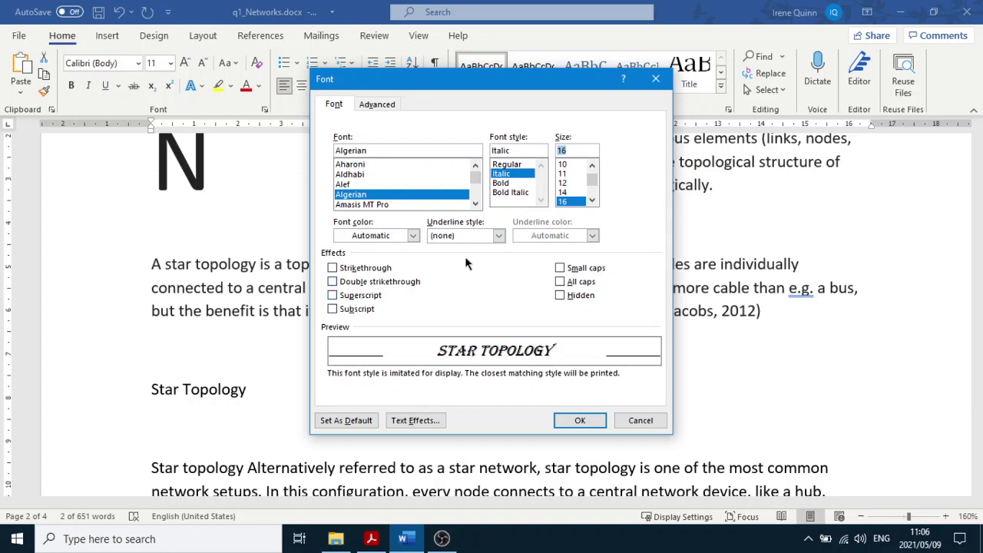
click(498, 235)
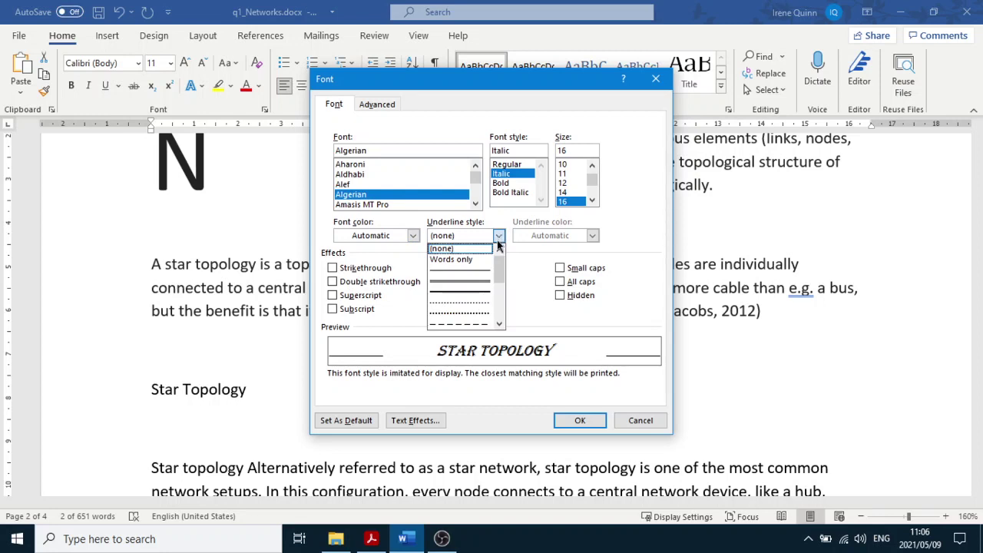
click(488, 270)
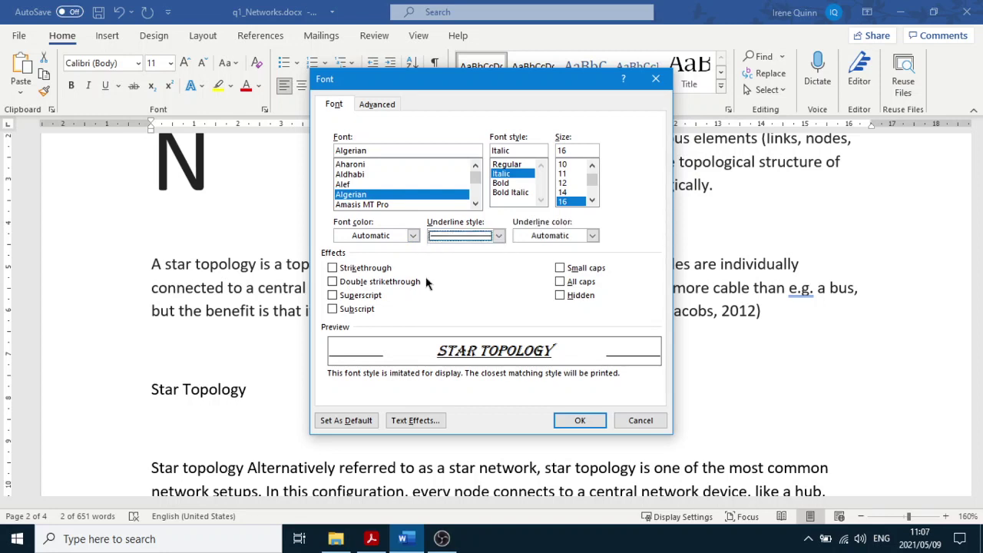
click(378, 106)
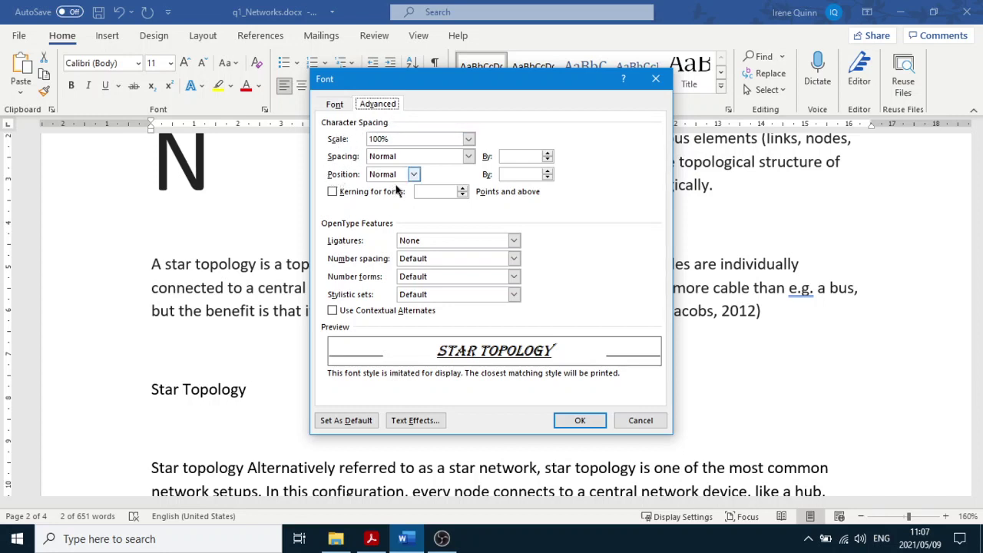
click(469, 158)
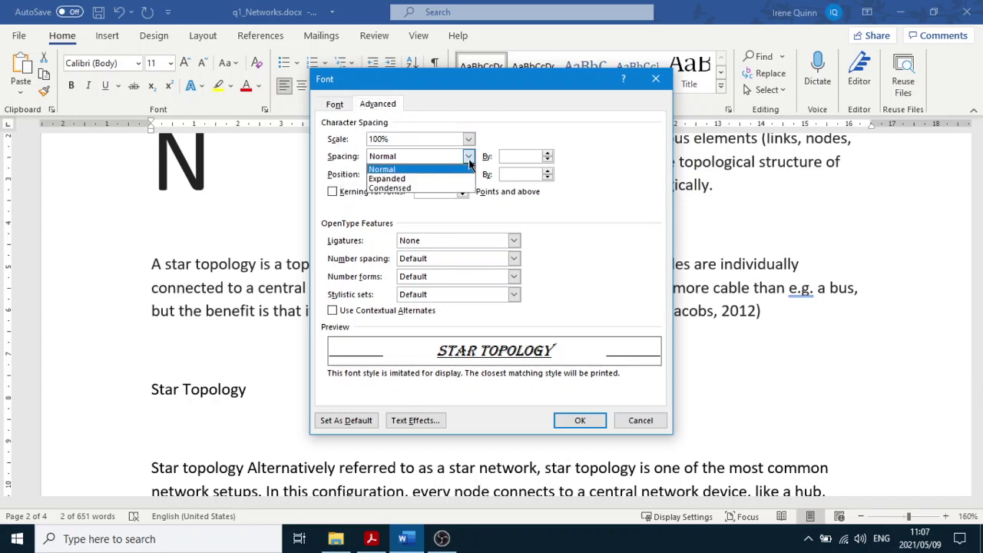
click(458, 179)
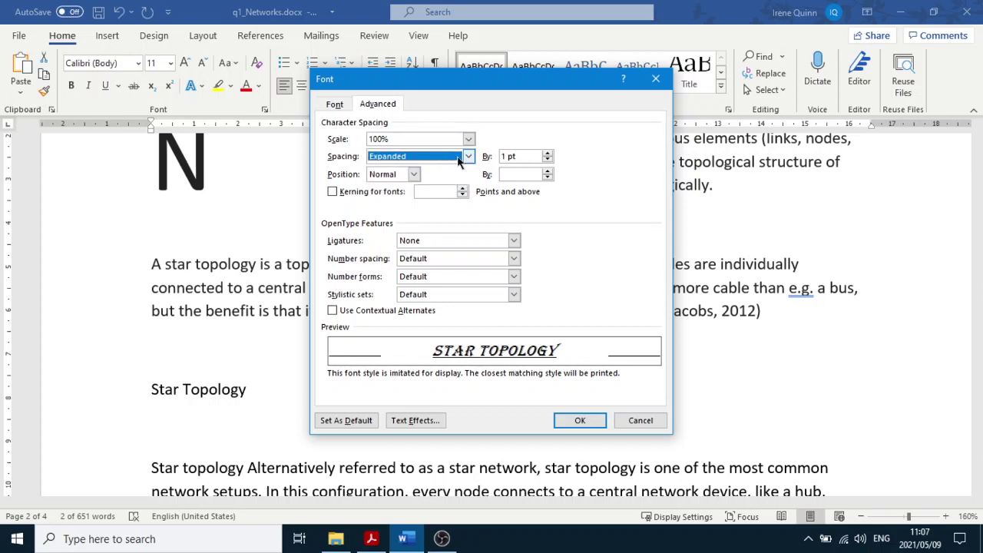
drag(519, 157, 488, 159)
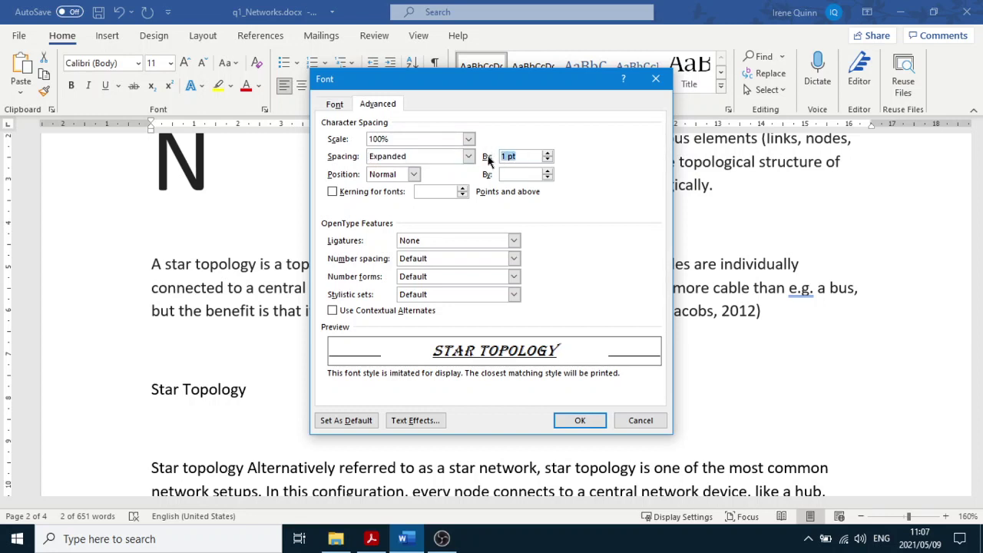
text(12)
click(581, 420)
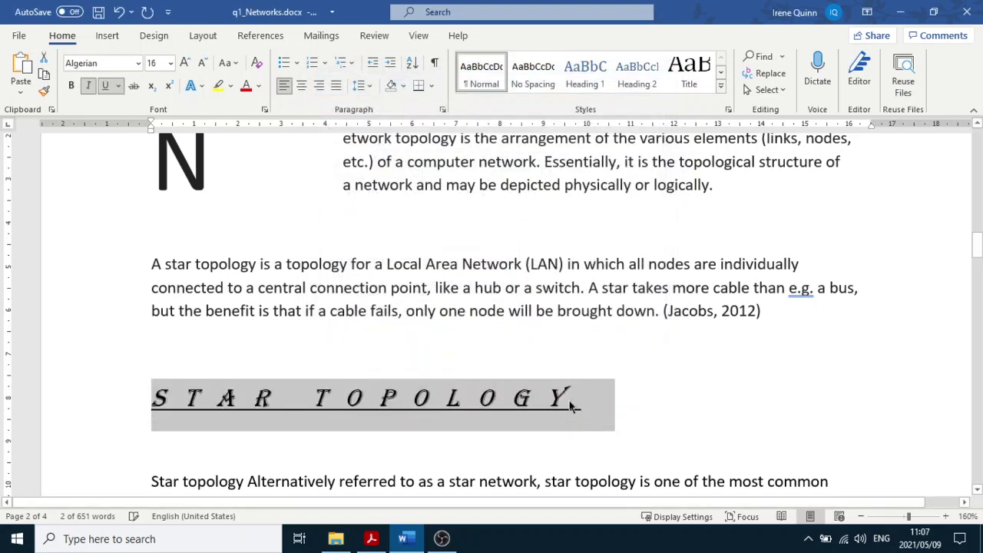
Centre the heading and colour it light blue.
click(301, 85)
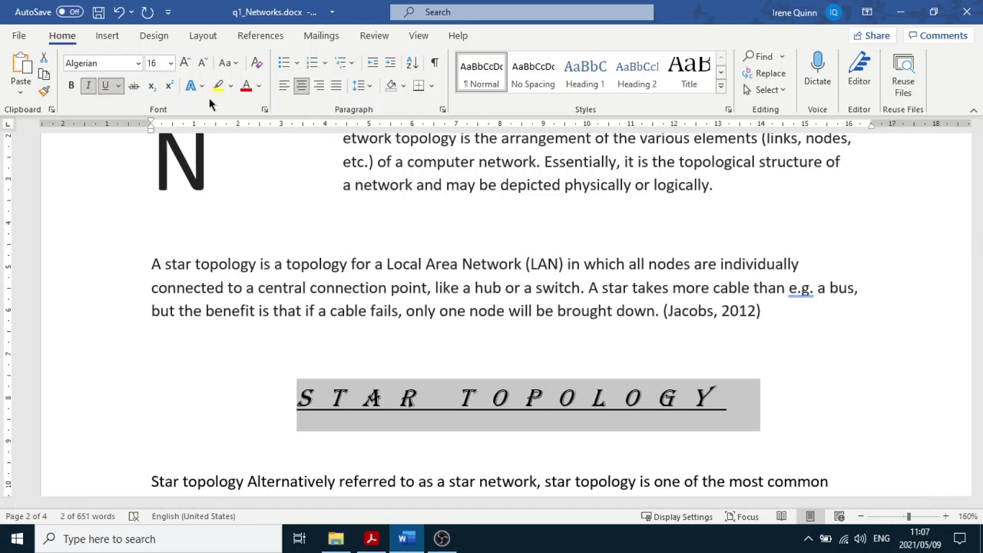
click(258, 88)
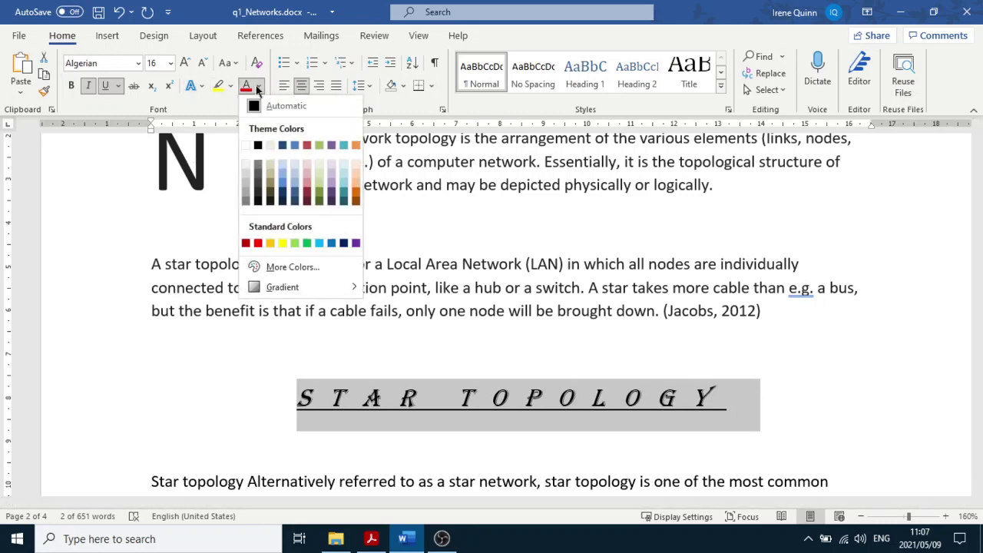
click(319, 244)
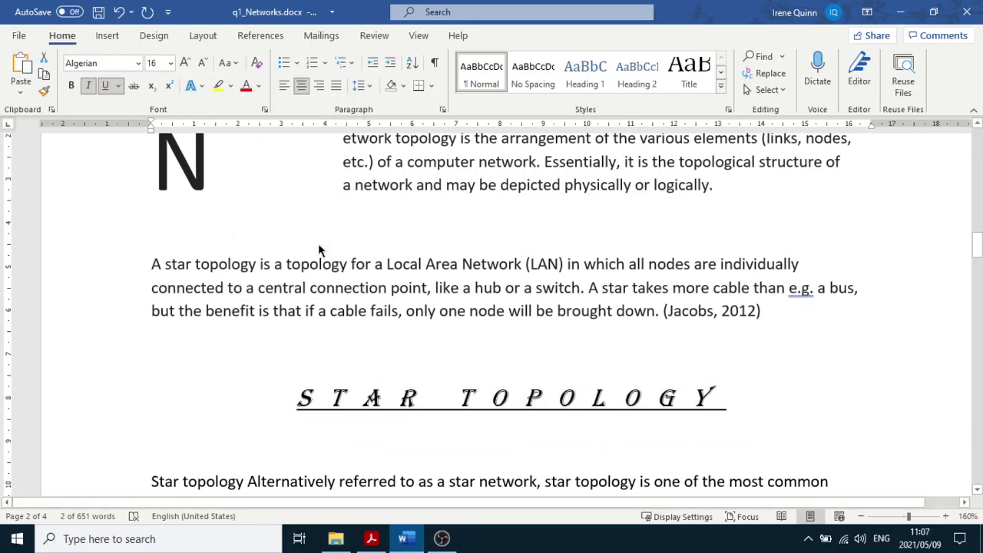
click(473, 347)
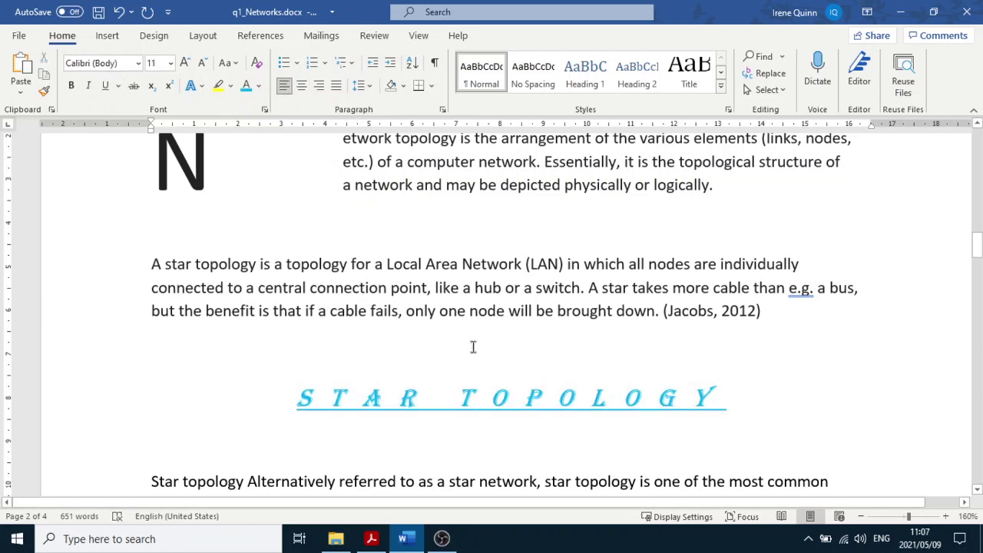
click(375, 546)
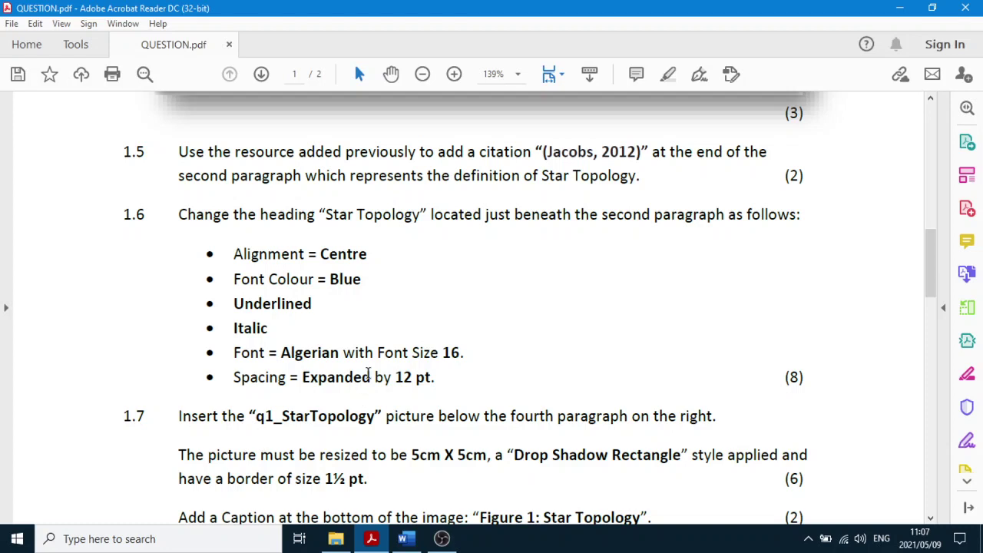
scroll(338, 353, down, 2)
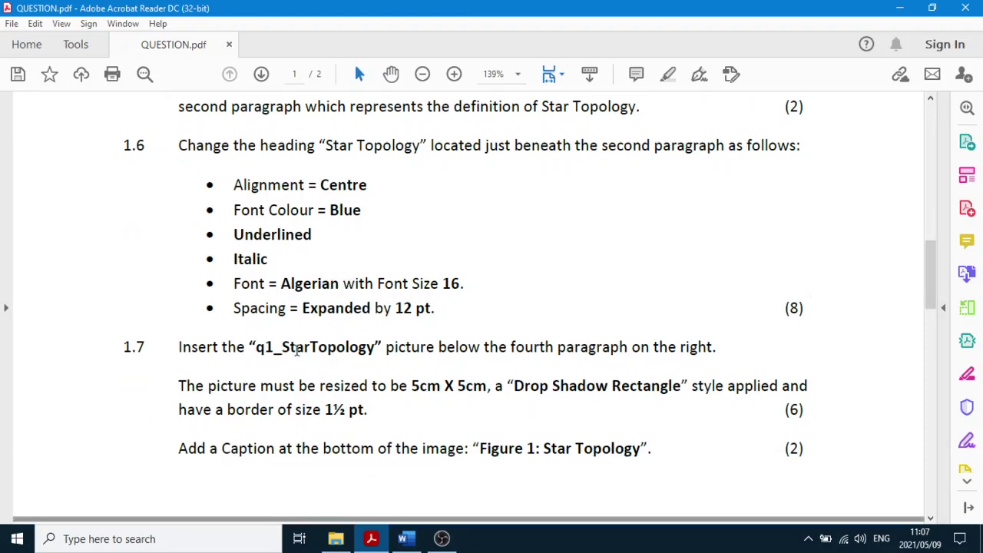
scroll(324, 346, down, 1)
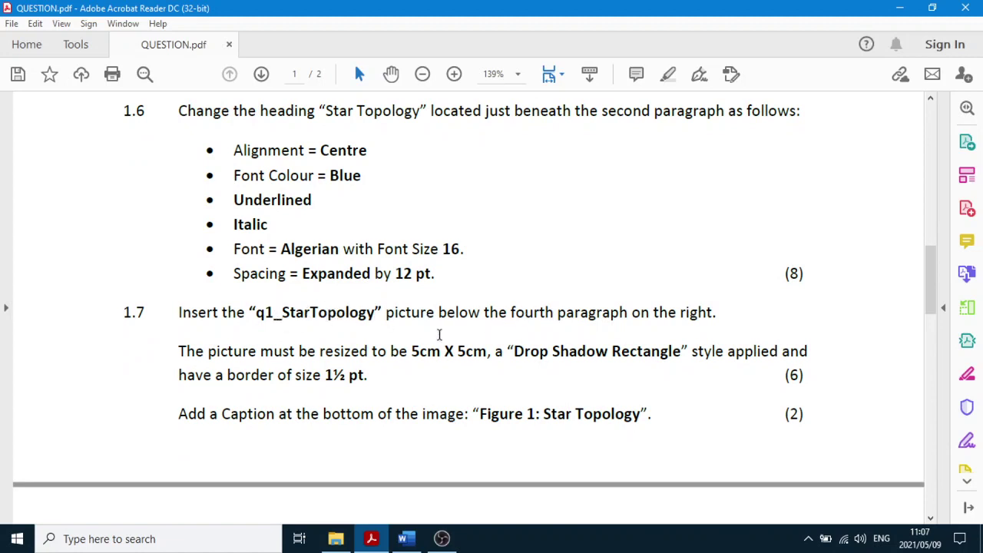
scroll(384, 344, down, 2)
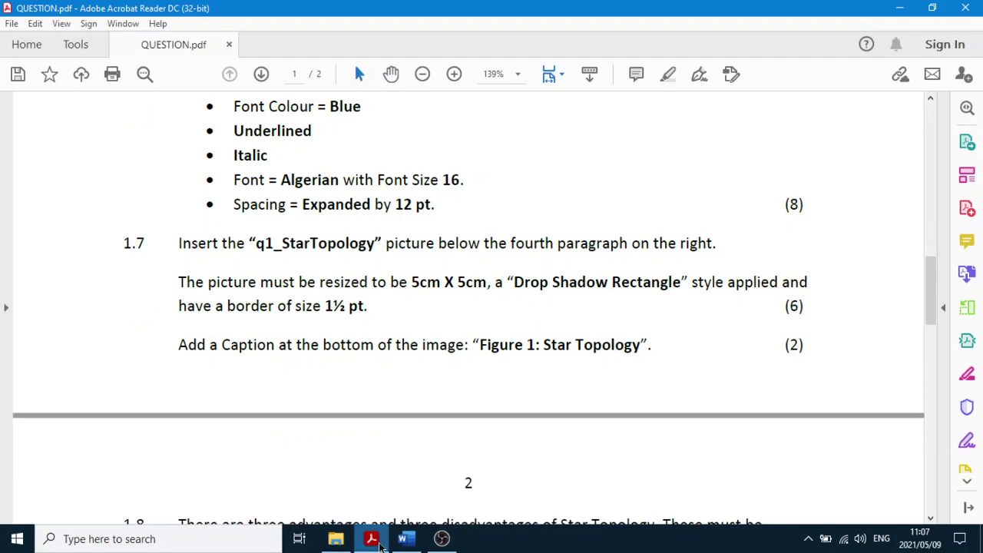
click(406, 538)
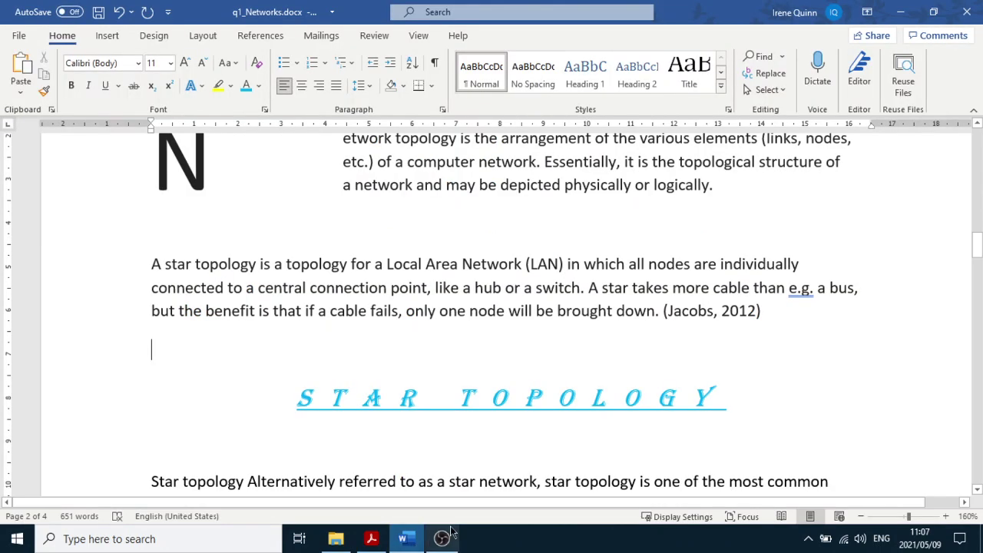
Place the insertion point after the sentence ending 'like a star'.
scroll(533, 383, up, 3)
click(530, 357)
scroll(530, 365, down, 1)
scroll(530, 365, down, 1)
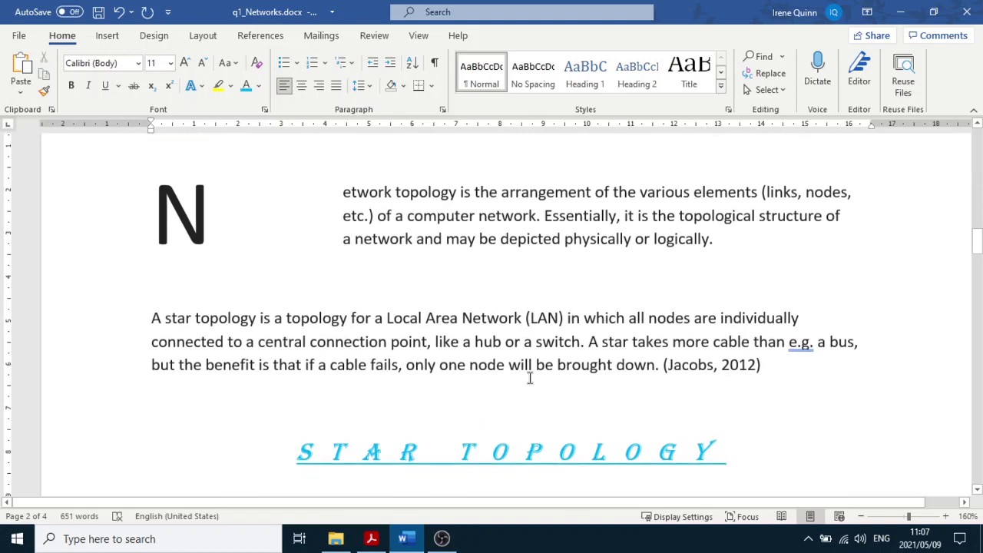
scroll(529, 340, down, 3)
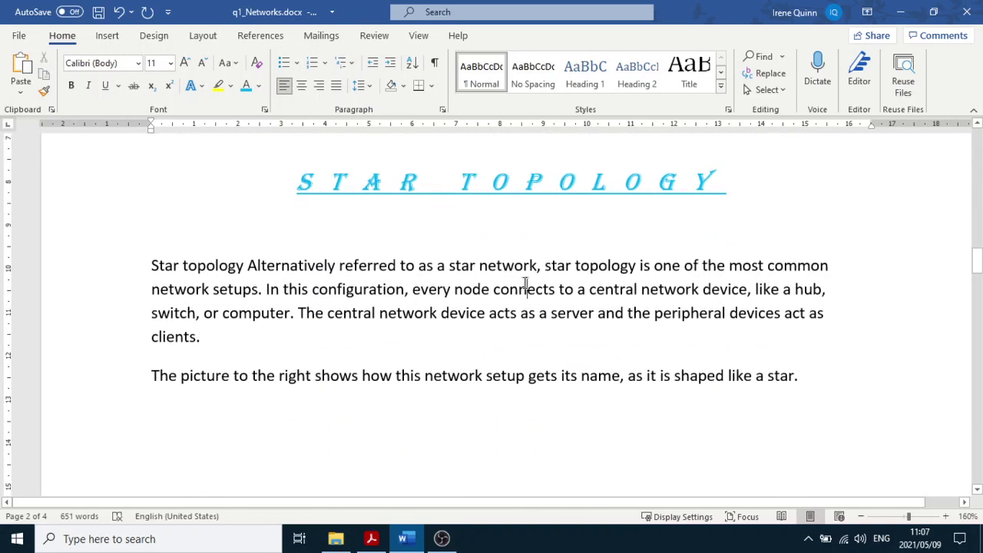
scroll(527, 322, down, 3)
click(560, 268)
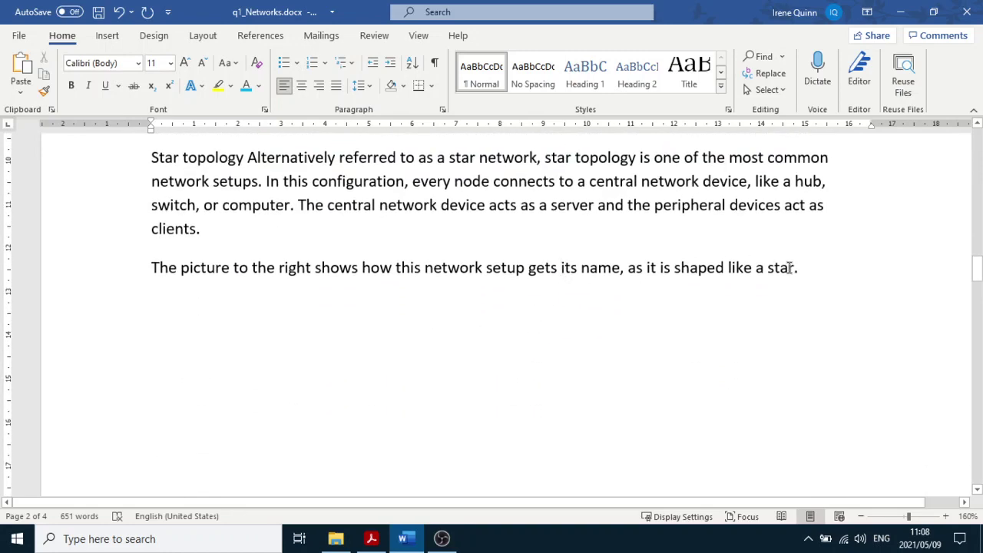
drag(795, 268, 150, 267)
click(488, 340)
click(807, 280)
Insert q1_StarTopology.jpg from Desktop > PRACTICAL 1 - Copy > DATA.
click(107, 35)
click(147, 91)
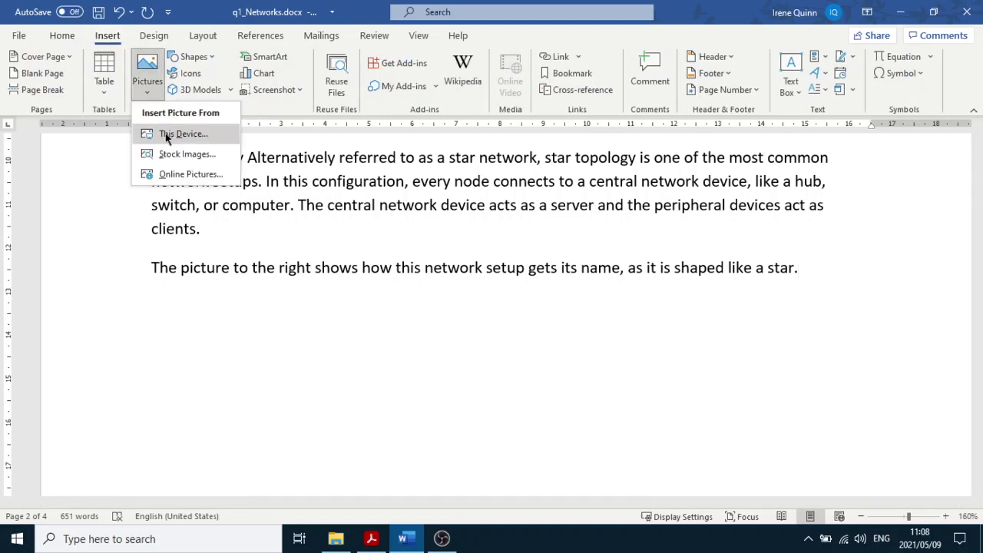
click(167, 139)
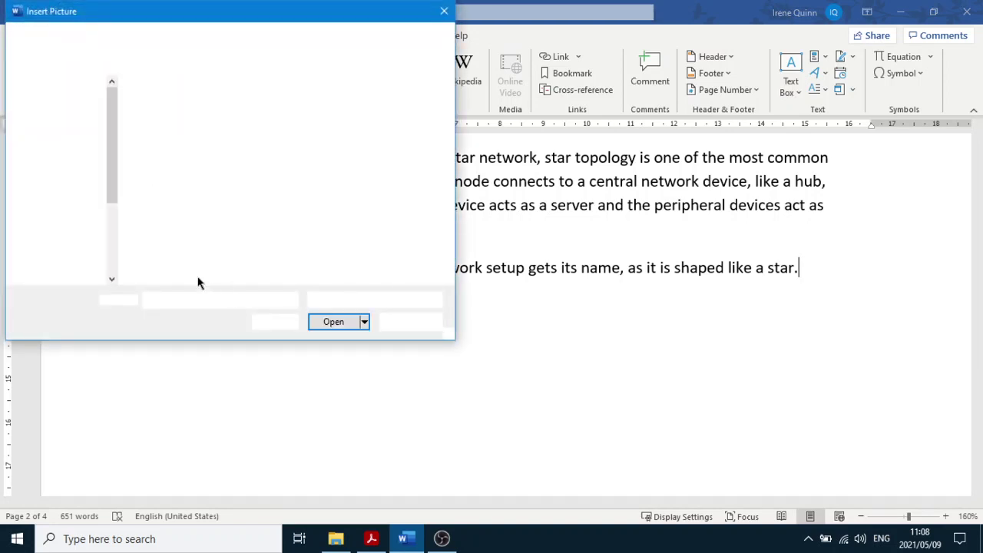
scroll(92, 181, down, 2)
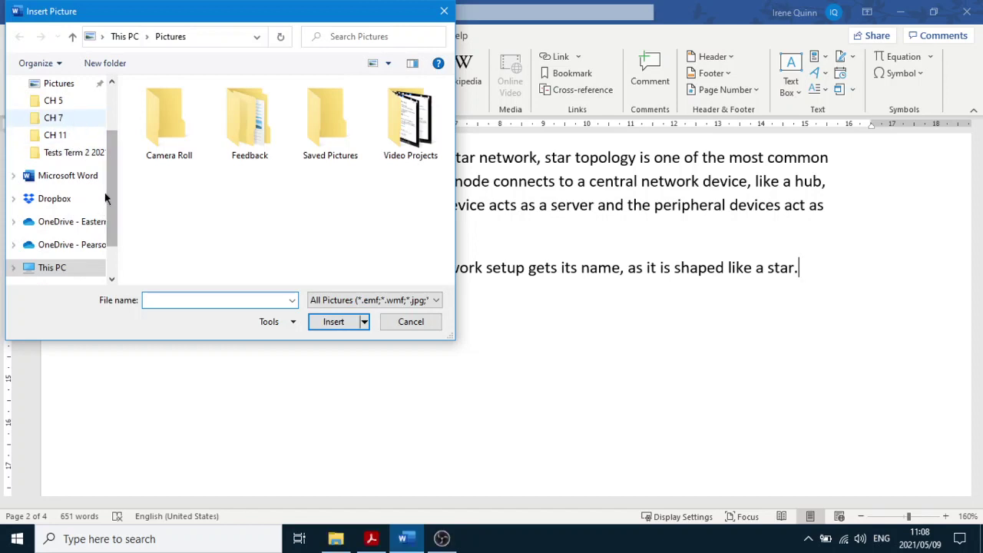
scroll(106, 199, down, 2)
click(61, 193)
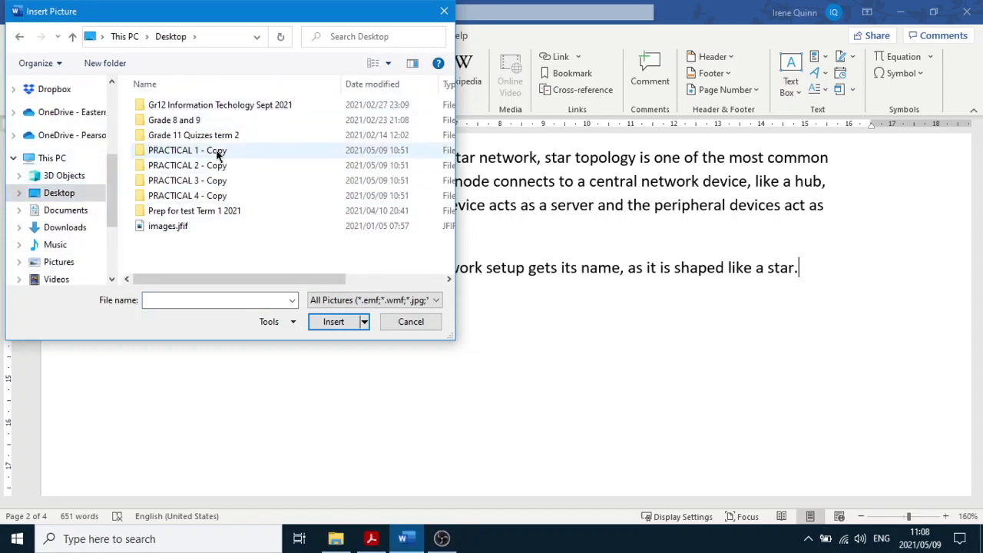
double_click(217, 154)
double_click(167, 102)
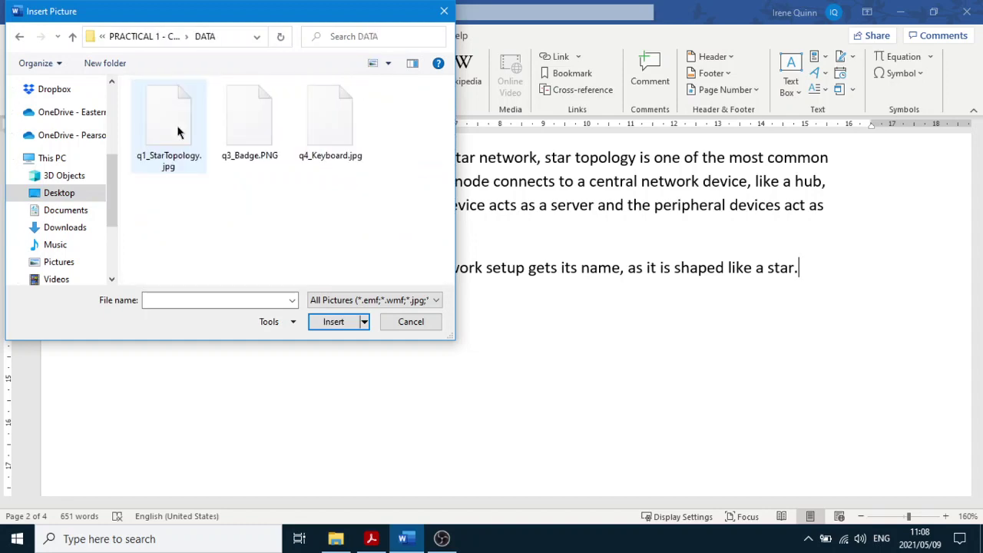
click(188, 159)
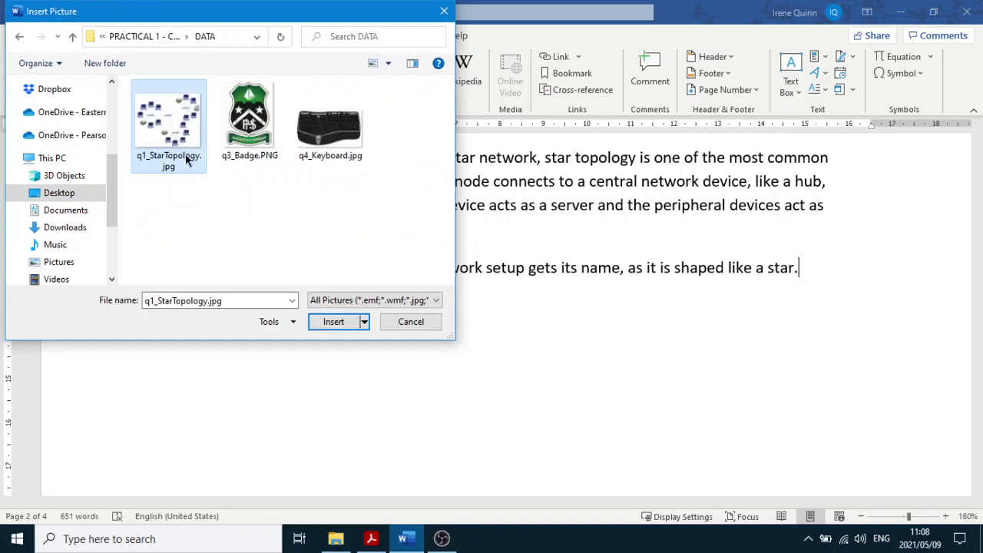
click(332, 321)
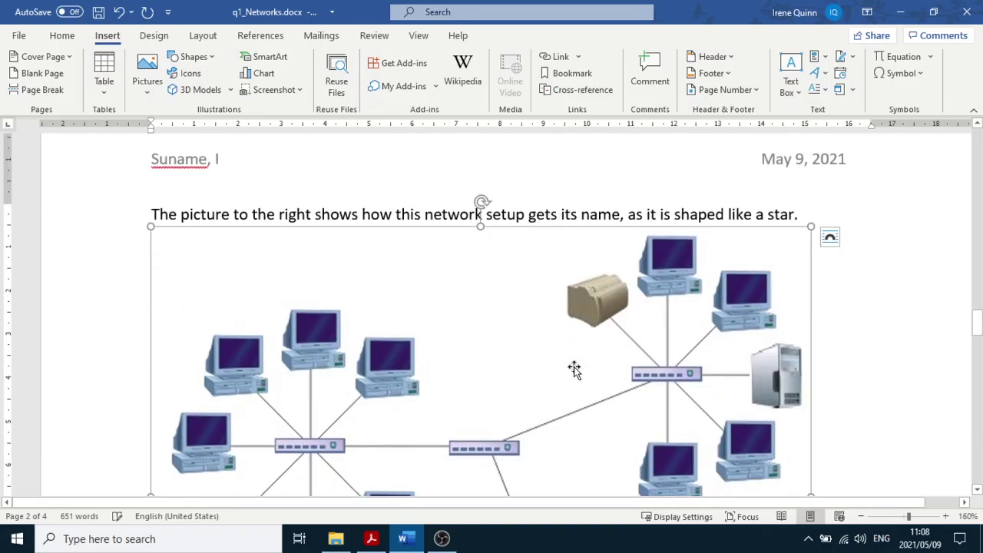
Turn off Lock aspect ratio and Relative to original picture size for the picture.
scroll(503, 395, down, 3)
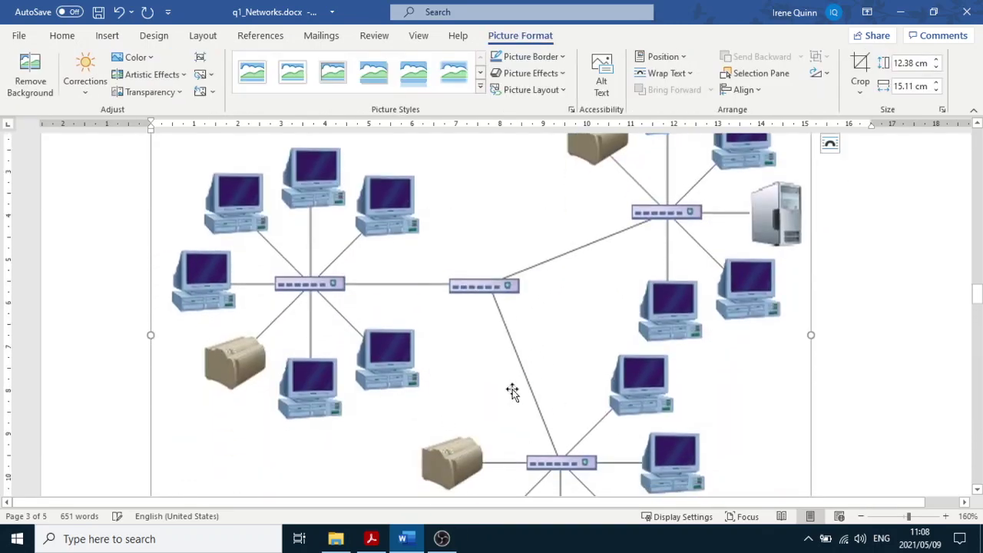
scroll(552, 414, up, 4)
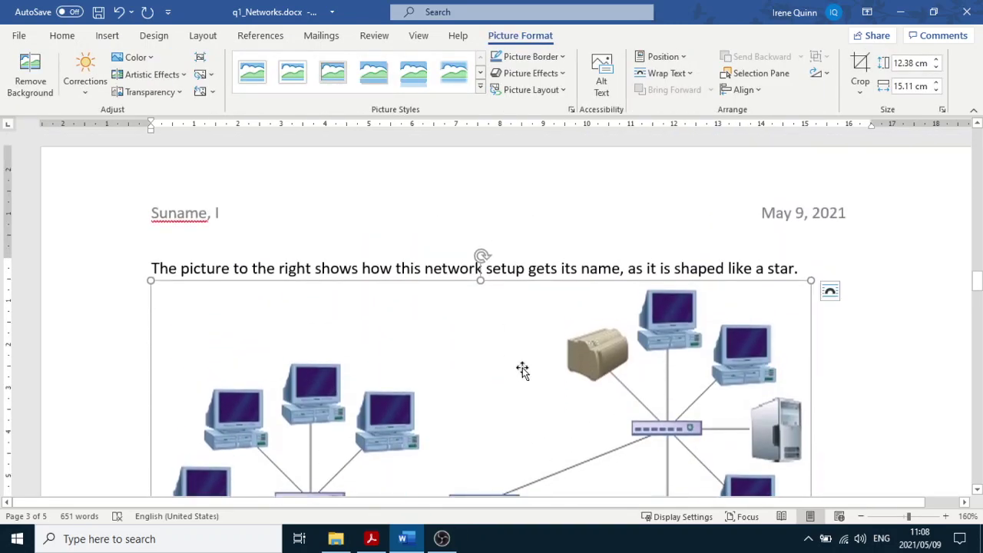
scroll(522, 371, down, 4)
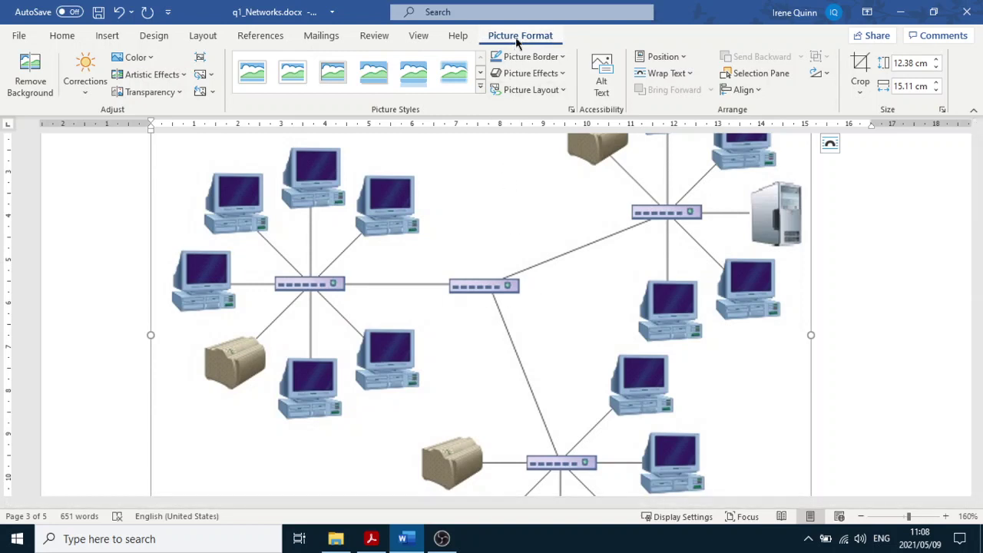
click(943, 112)
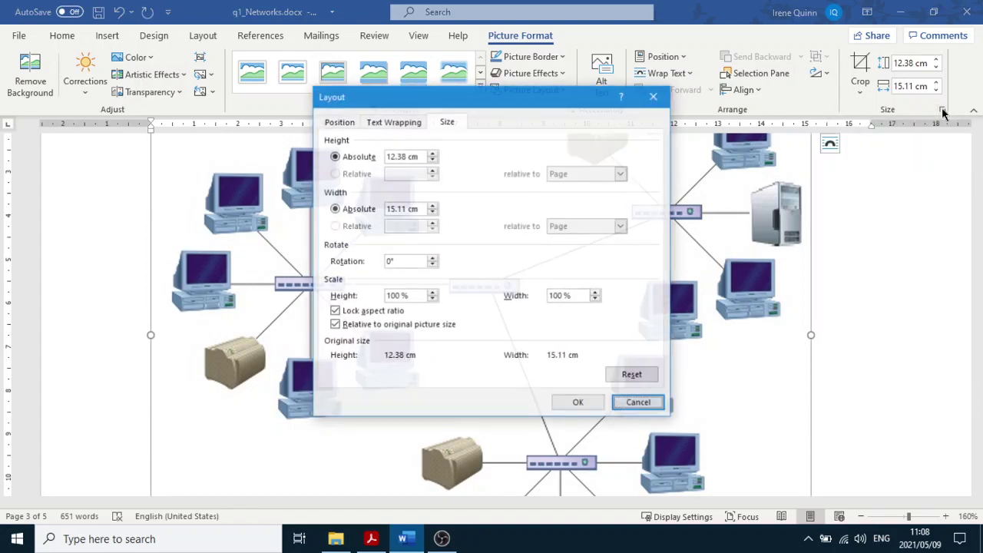
click(335, 311)
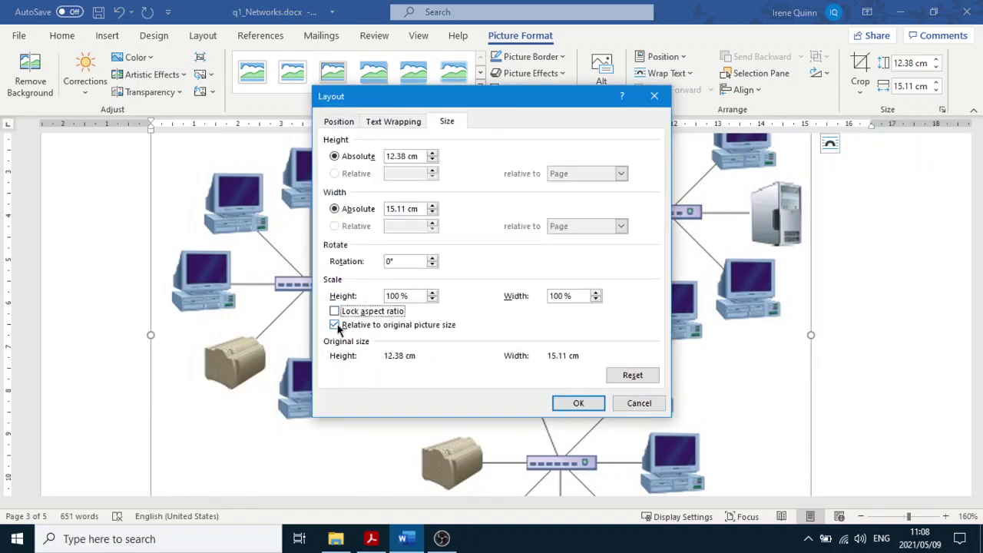
click(335, 324)
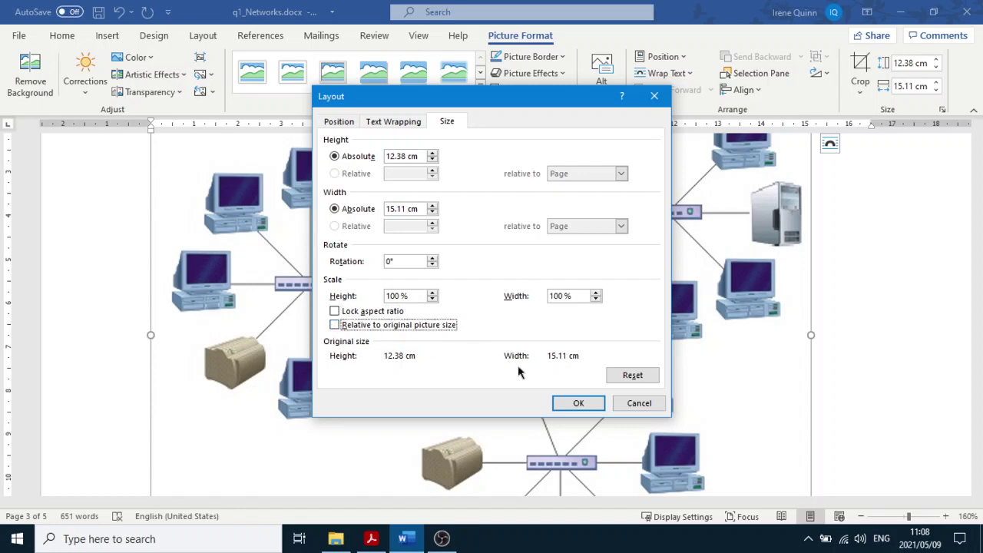
click(579, 405)
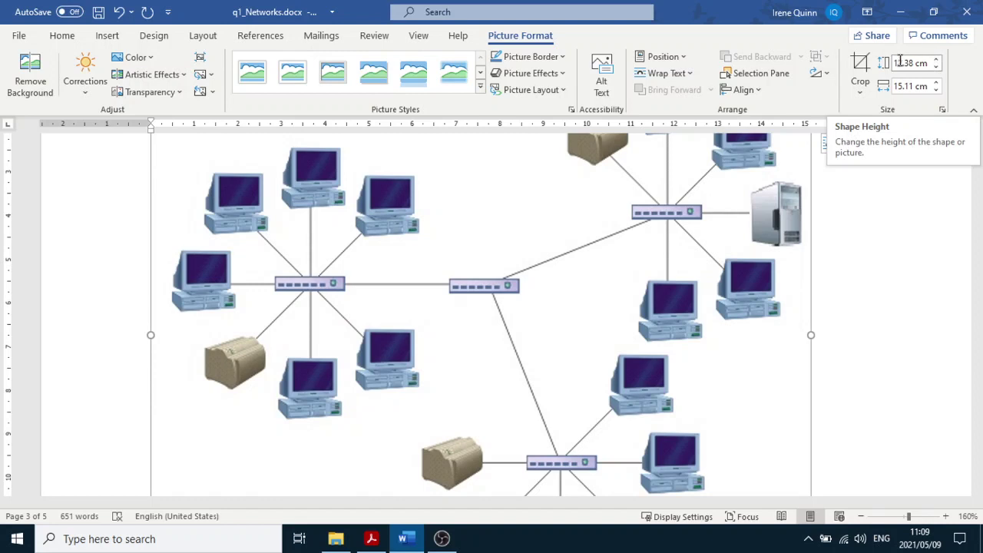
Set the picture height to 5 cm and enter a new width value.
click(895, 63)
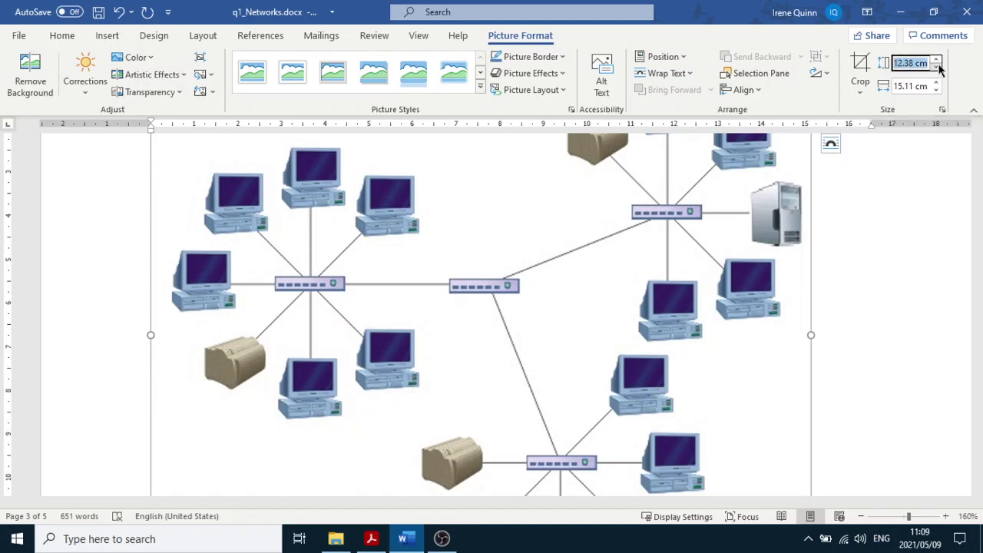
text(5)
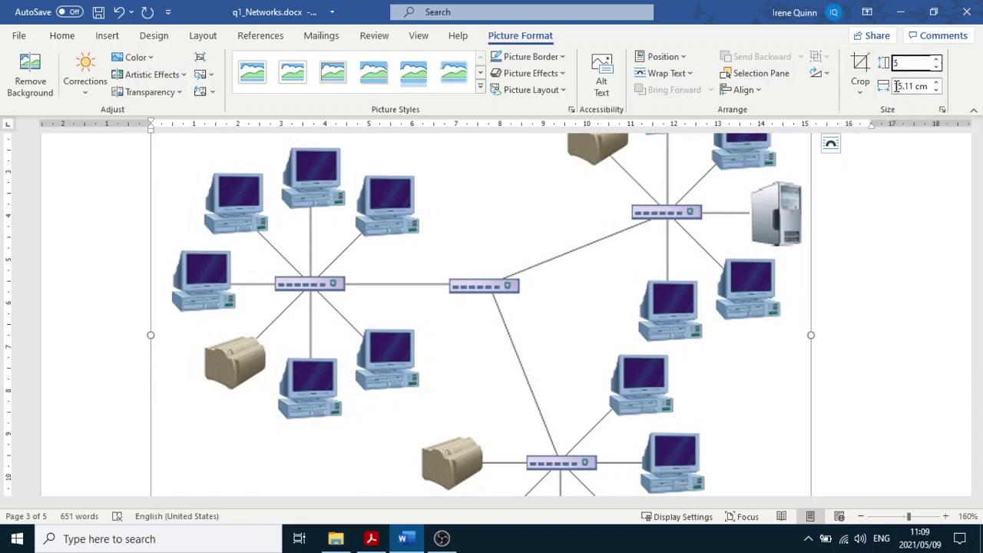
click(894, 86)
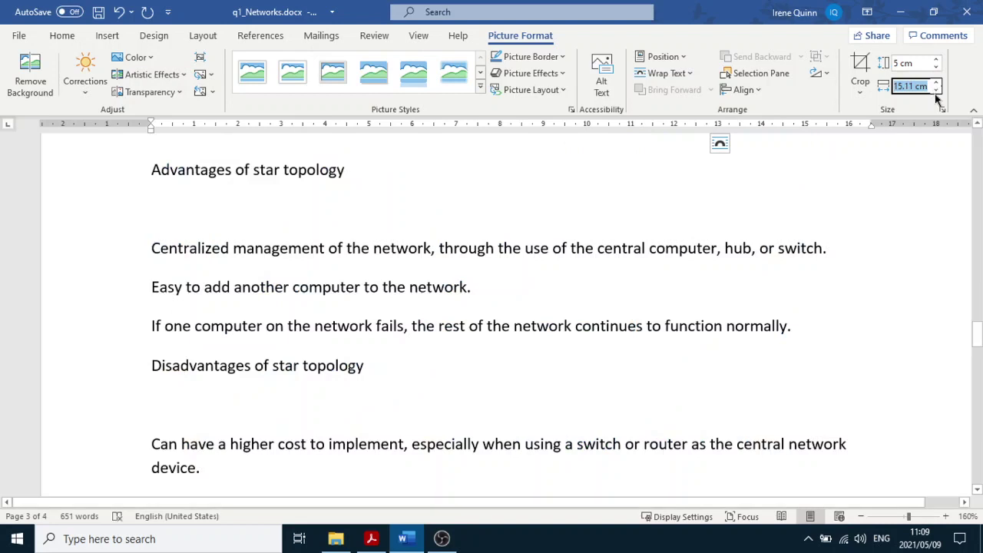
text(58)
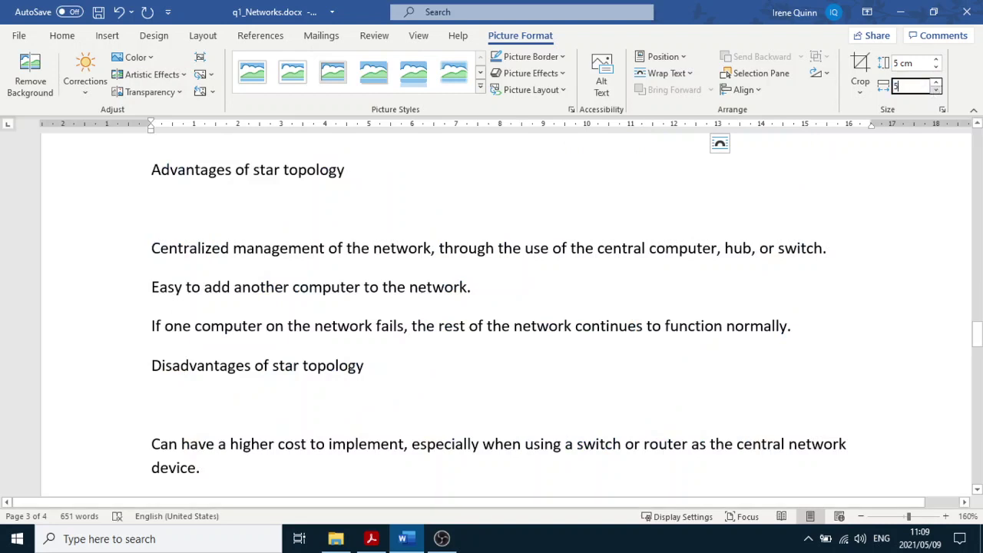
click(662, 301)
scroll(607, 315, up, 3)
scroll(582, 311, up, 10)
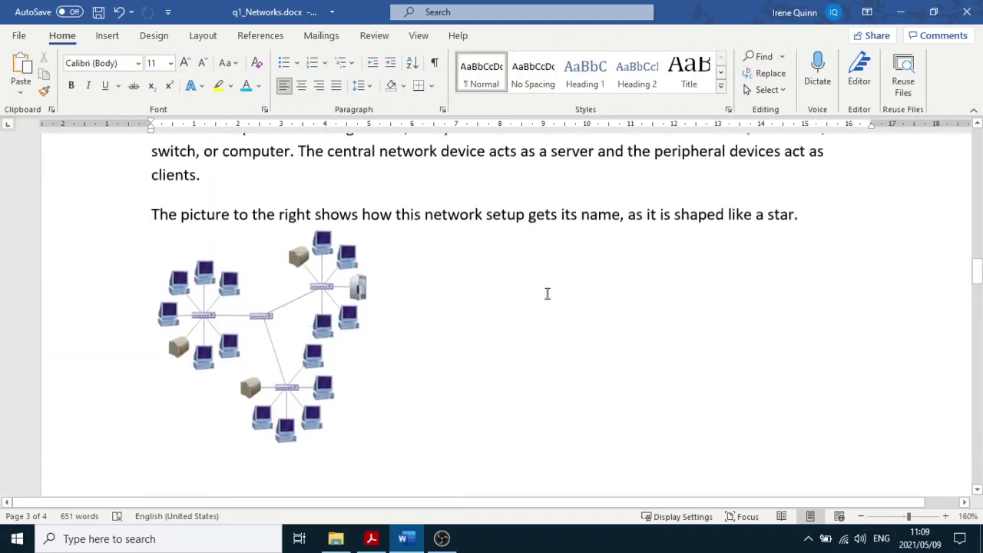
Apply Tight text wrapping to the picture and move it to the right margin.
click(294, 396)
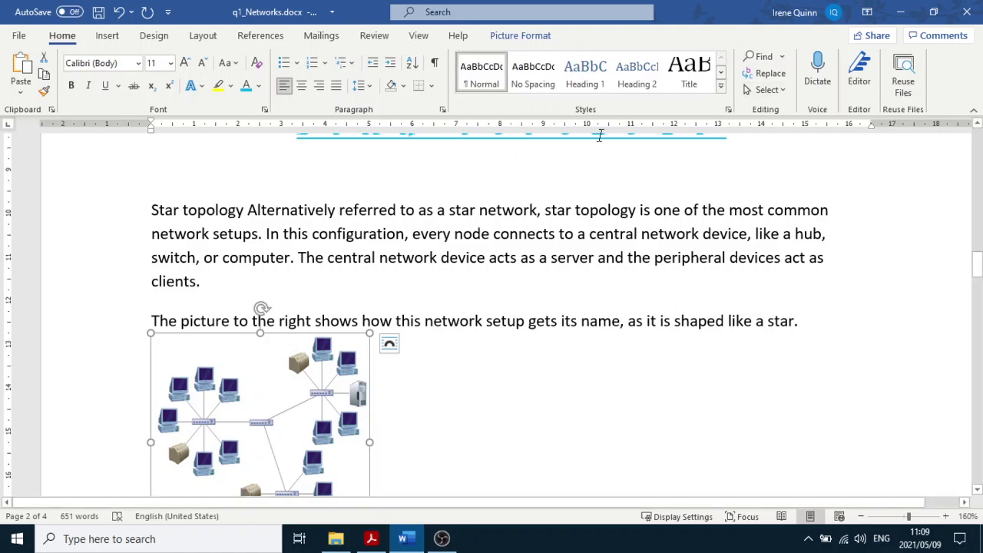
click(532, 39)
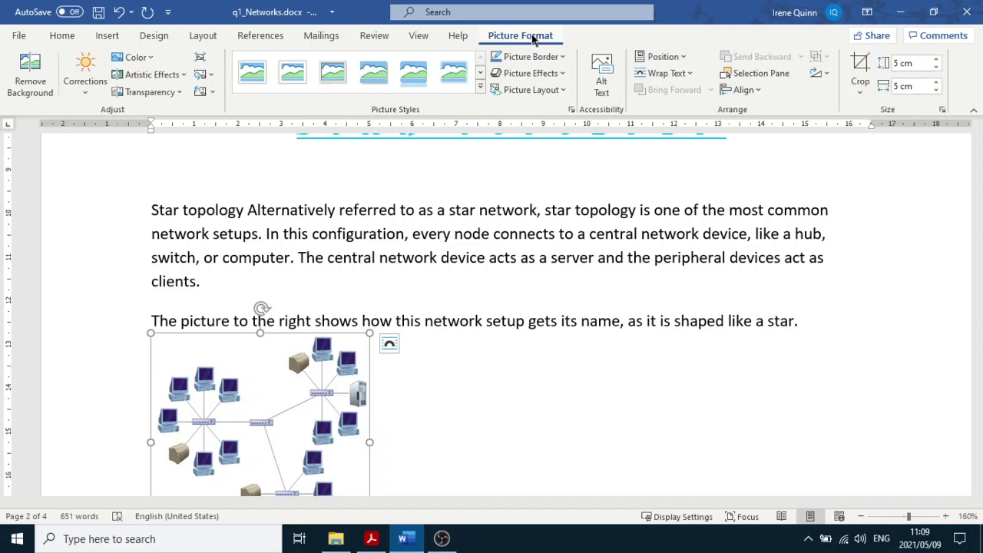
click(687, 77)
click(666, 134)
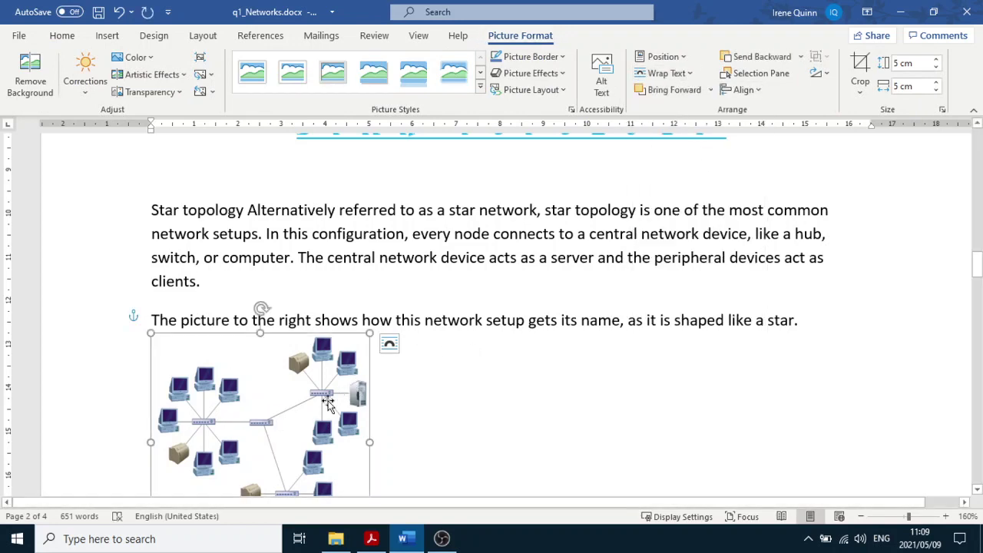
drag(313, 408, 807, 405)
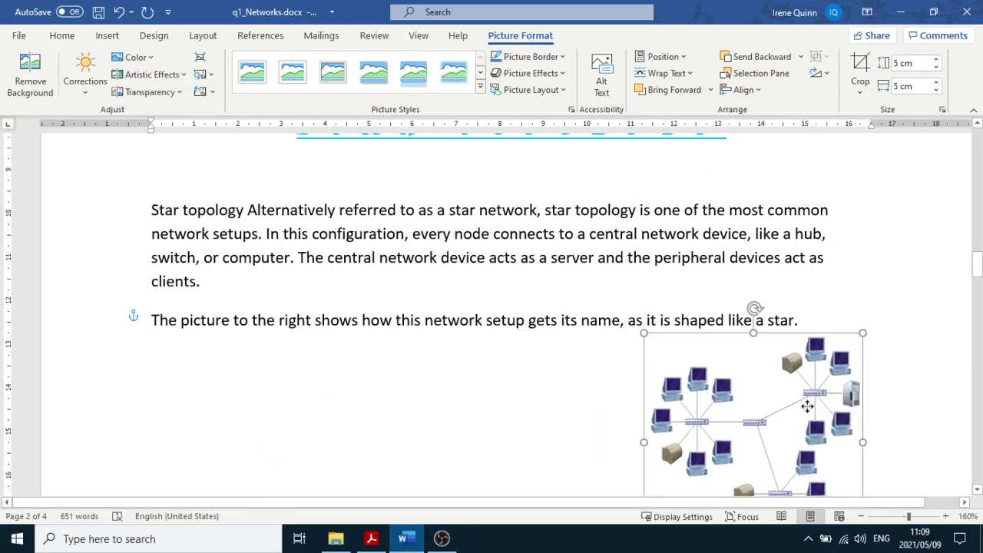
Review the question paper, then return to Word.
scroll(768, 399, down, 3)
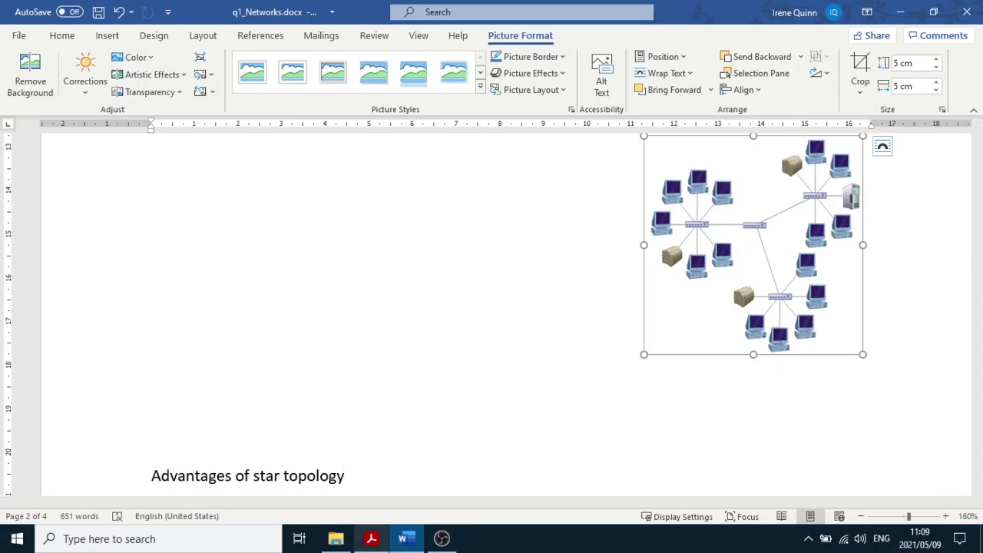
click(371, 538)
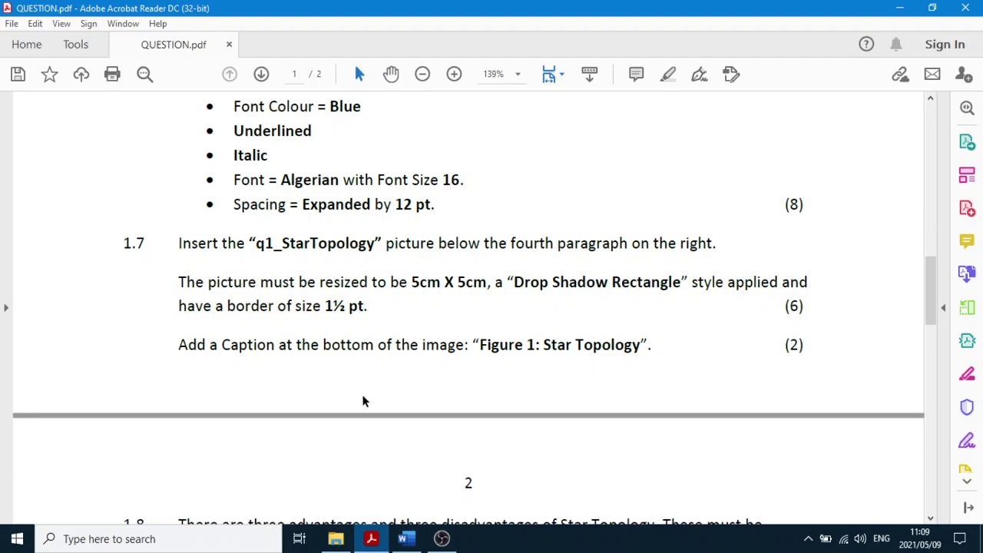
click(402, 539)
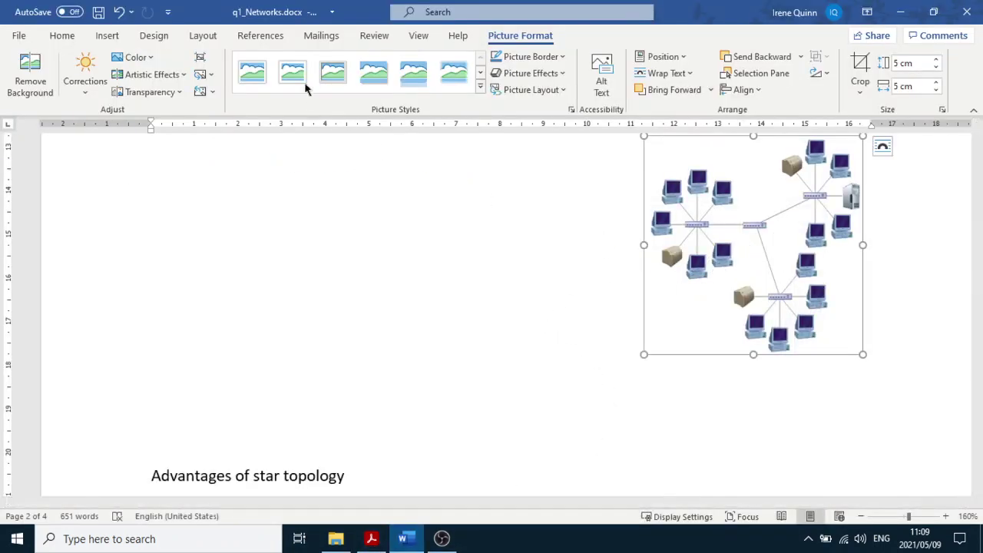
Apply the Drop Shadow Rectangle style and a 1½ pt border, then view the caption task.
click(480, 90)
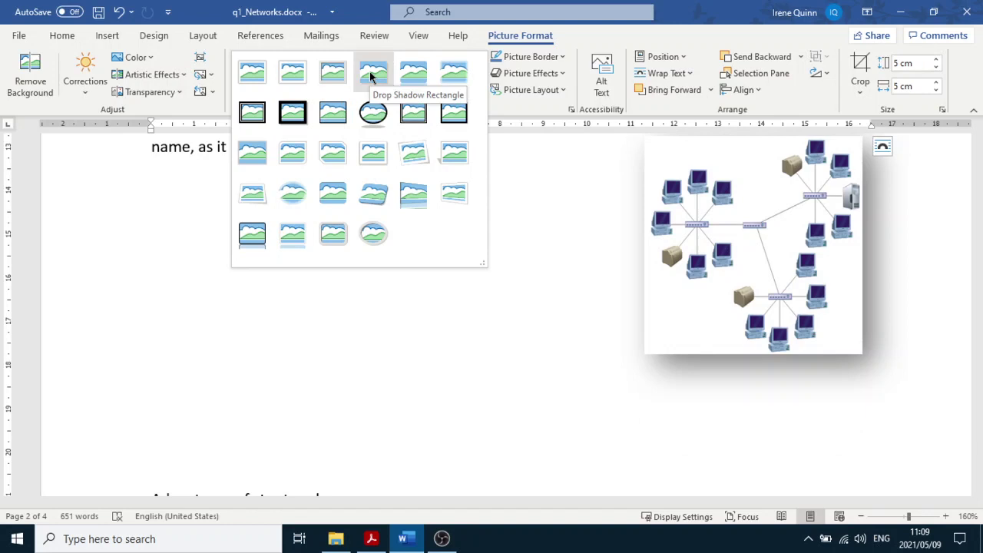
click(371, 73)
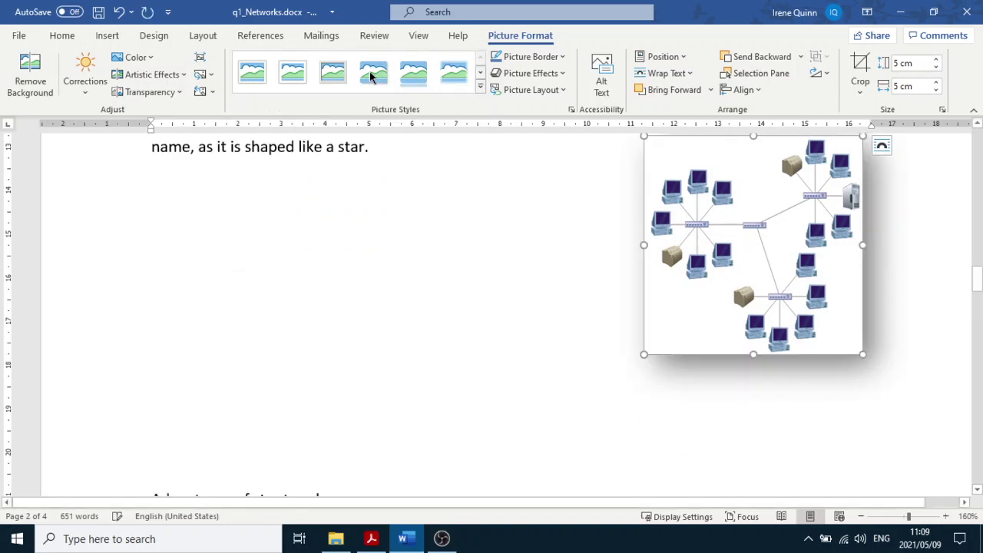
click(560, 59)
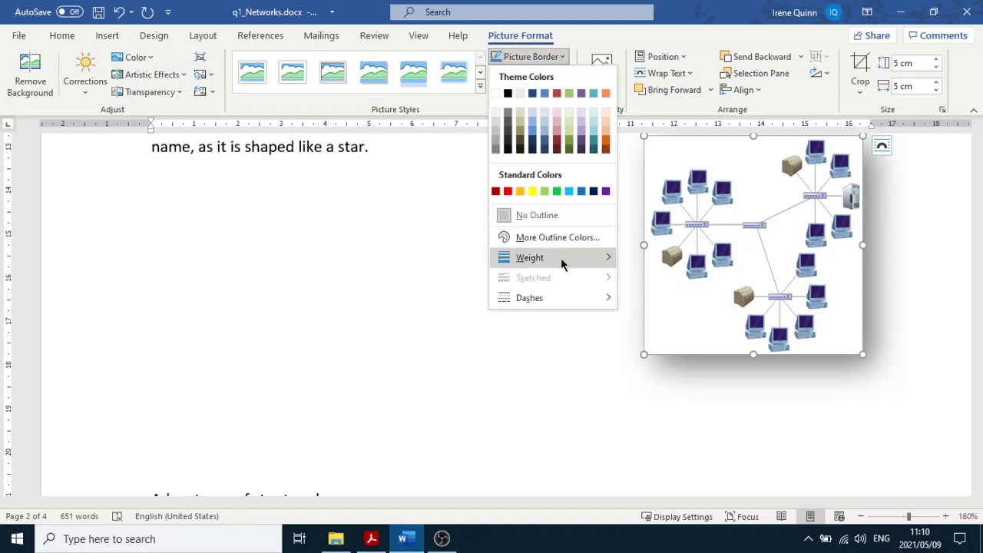
mouse_move(561, 261)
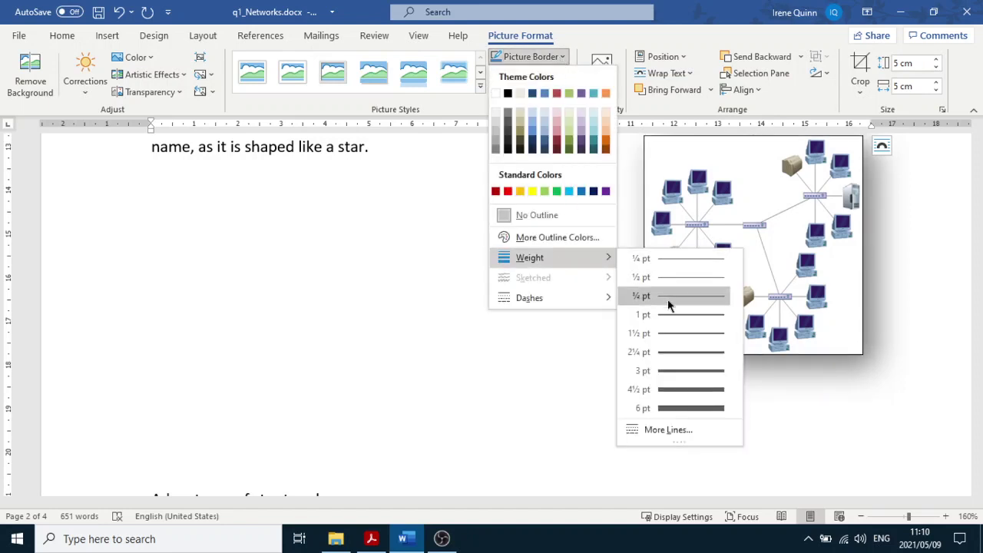
click(664, 339)
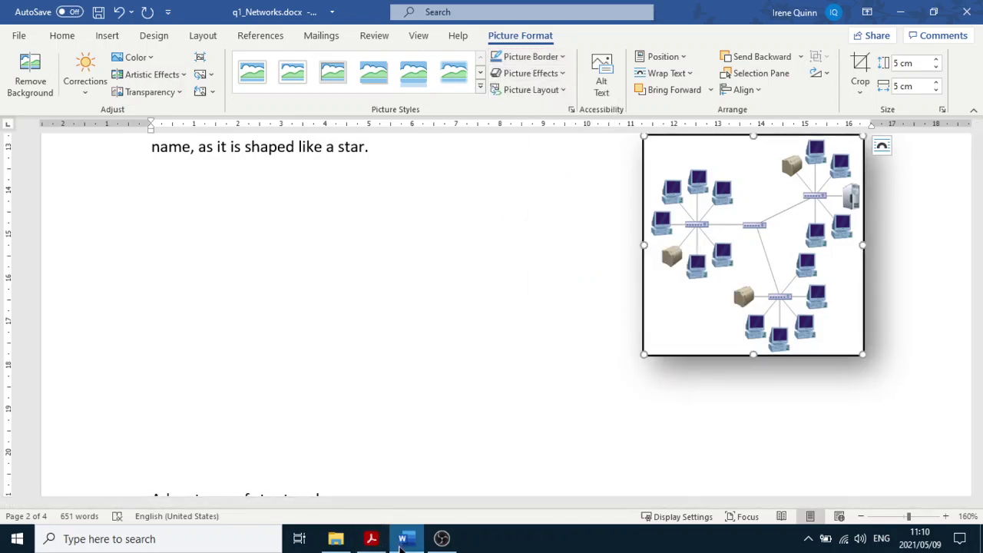
click(401, 539)
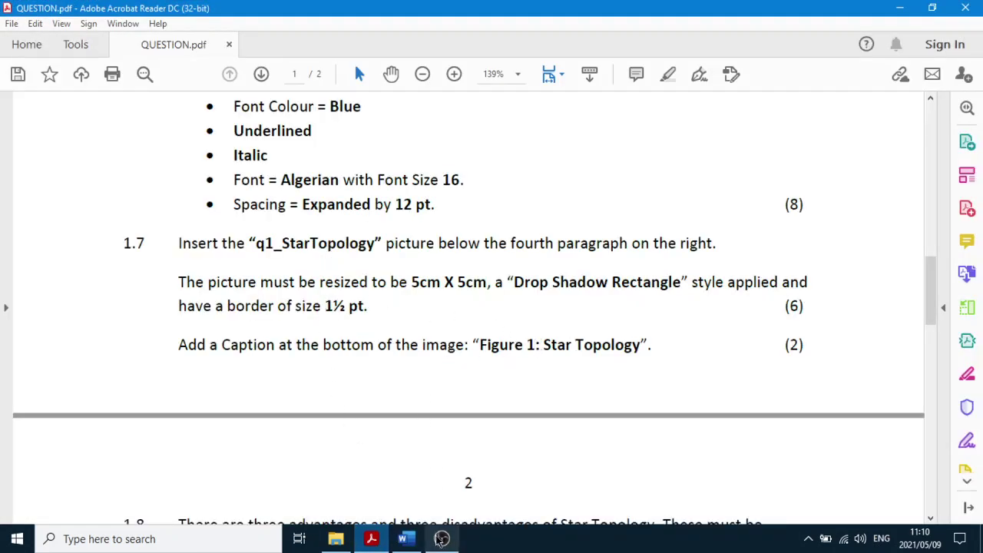
Return to Word and open the Insert Caption dialog from References.
click(402, 538)
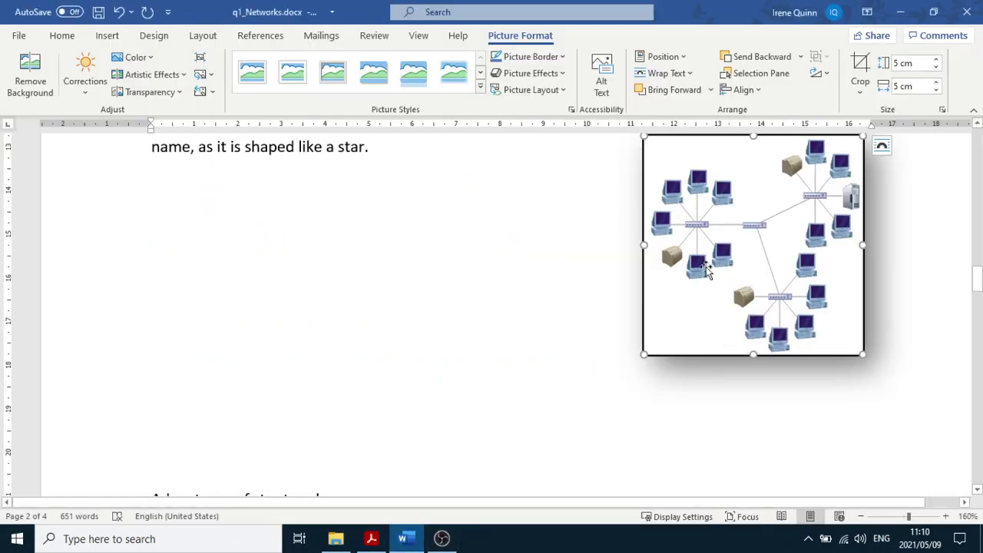
click(278, 39)
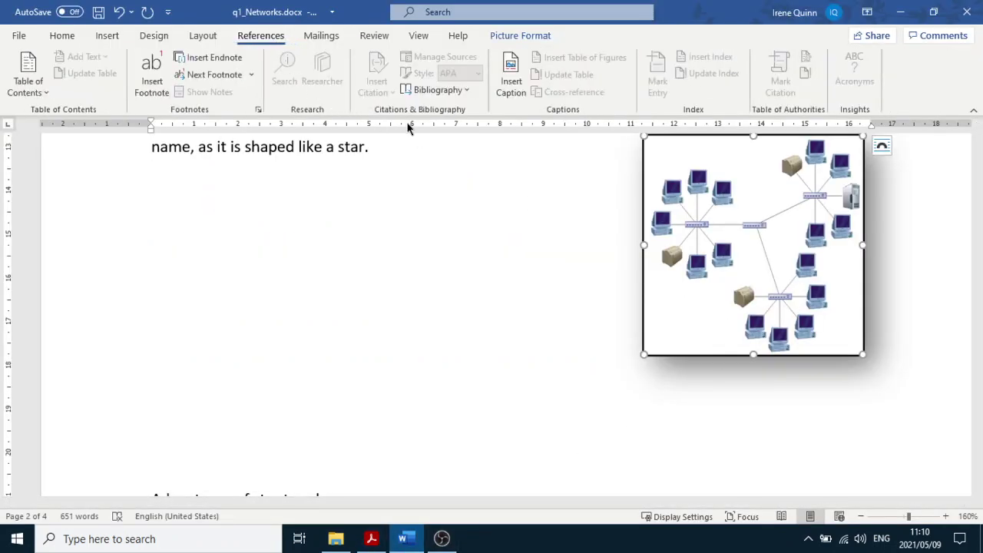
click(510, 77)
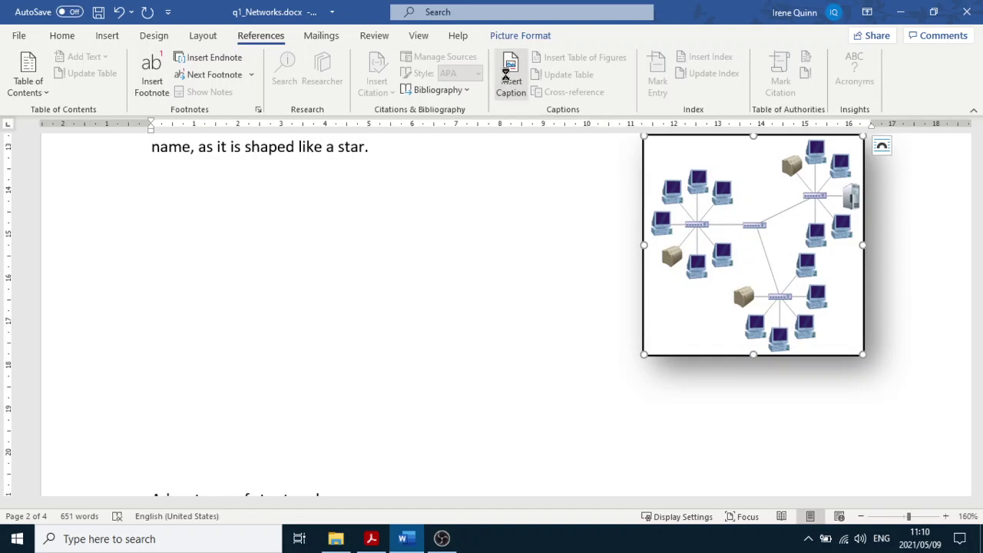
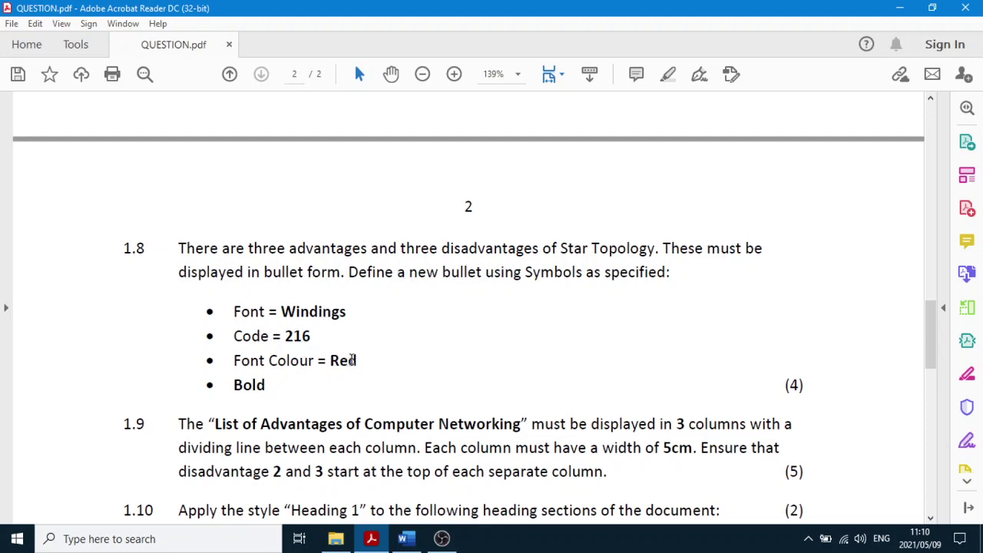
Switch back to q1_Networks.docx and scroll through it to find the star topology lists.
click(403, 538)
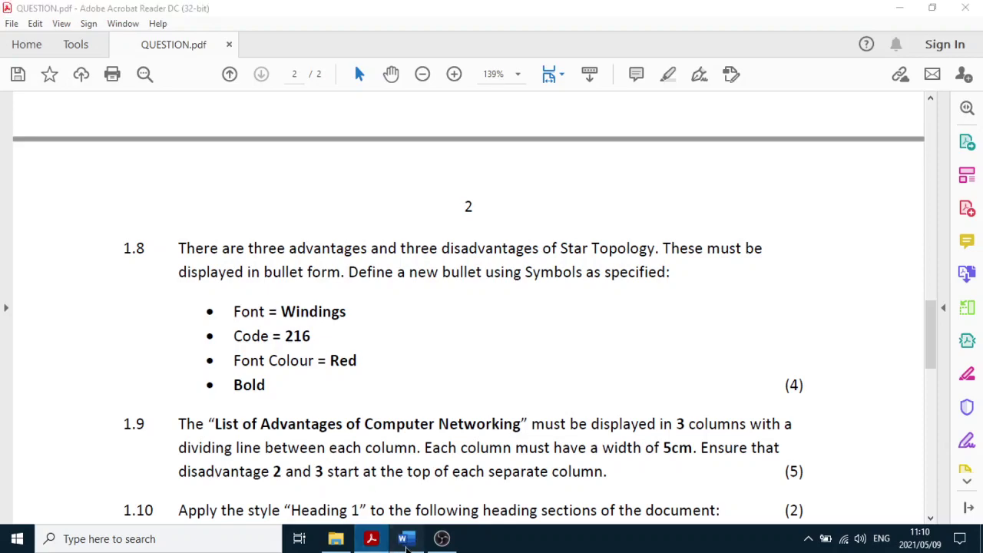
scroll(461, 442, down, 8)
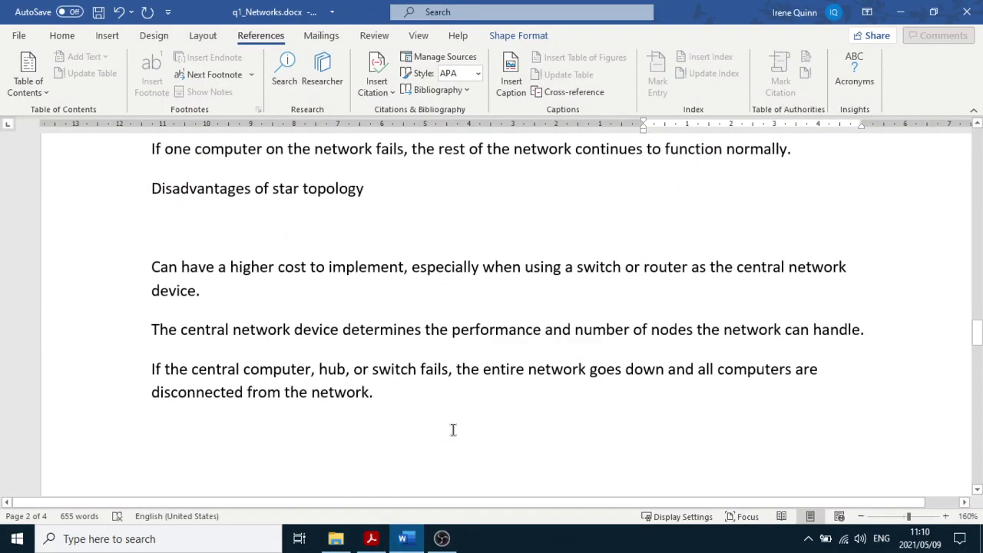
scroll(452, 432, up, 4)
scroll(441, 420, down, 12)
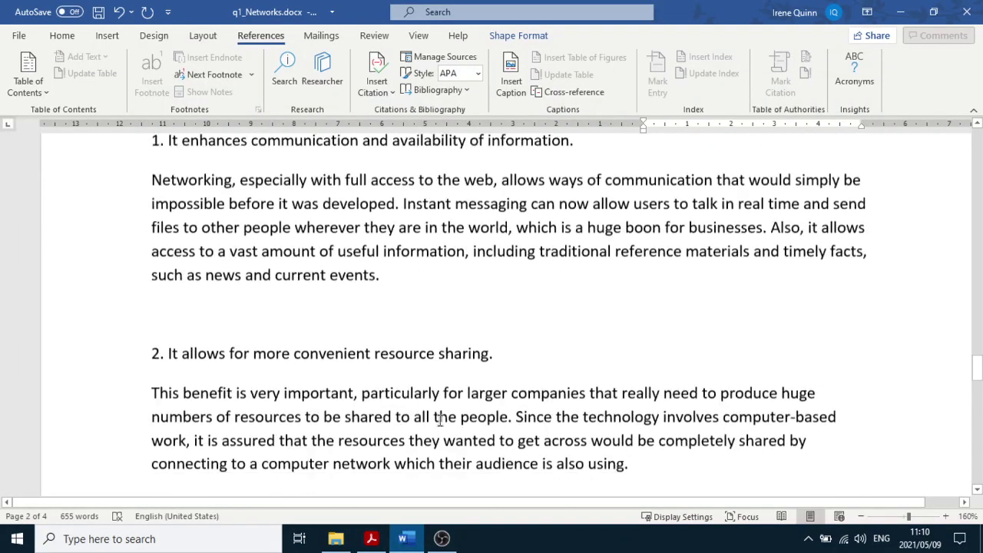
scroll(440, 421, down, 15)
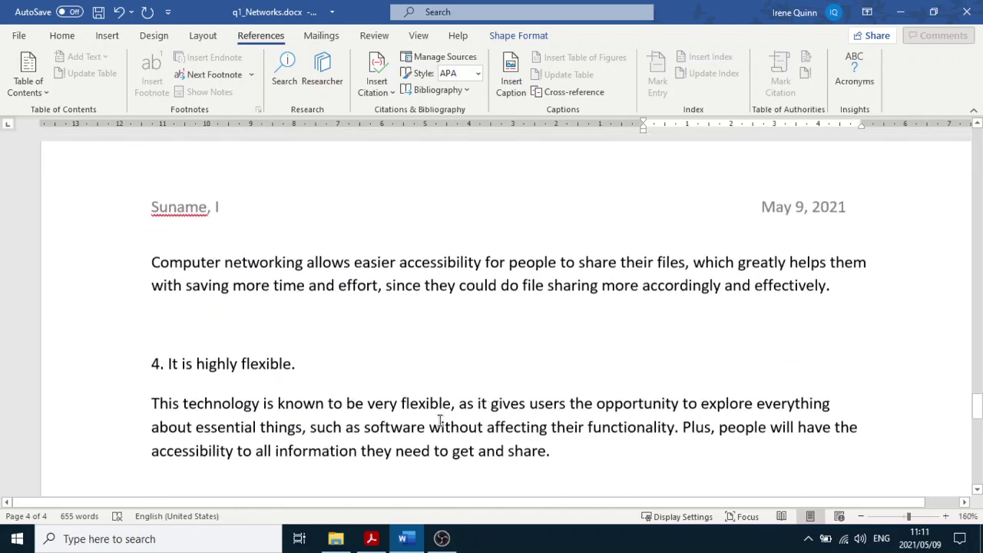
scroll(441, 424, down, 6)
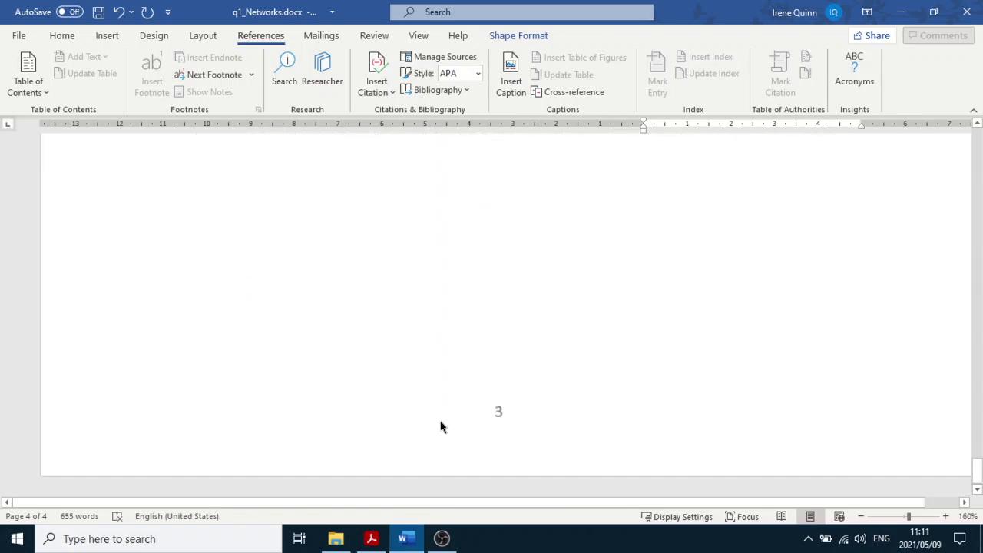
scroll(436, 403, up, 10)
scroll(427, 396, up, 20)
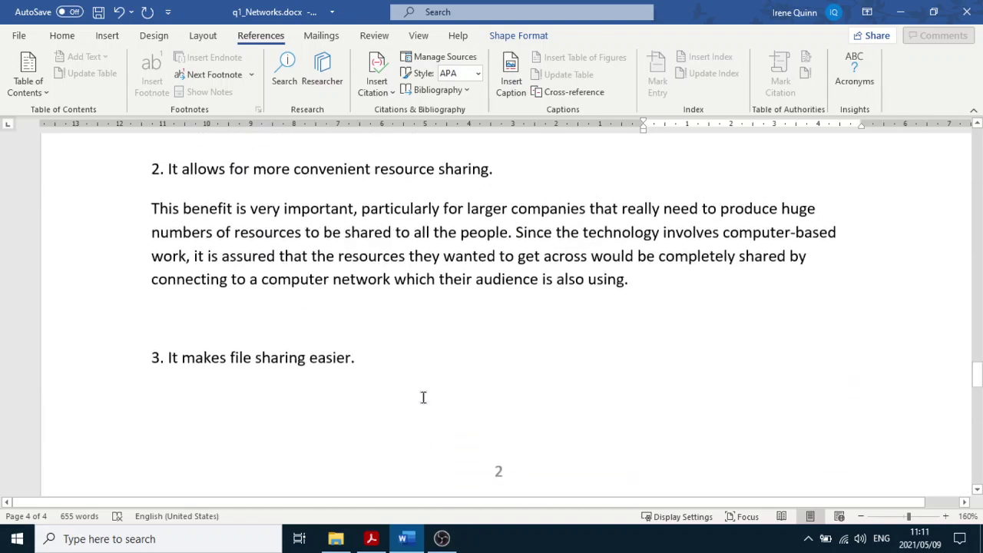
scroll(423, 397, up, 3)
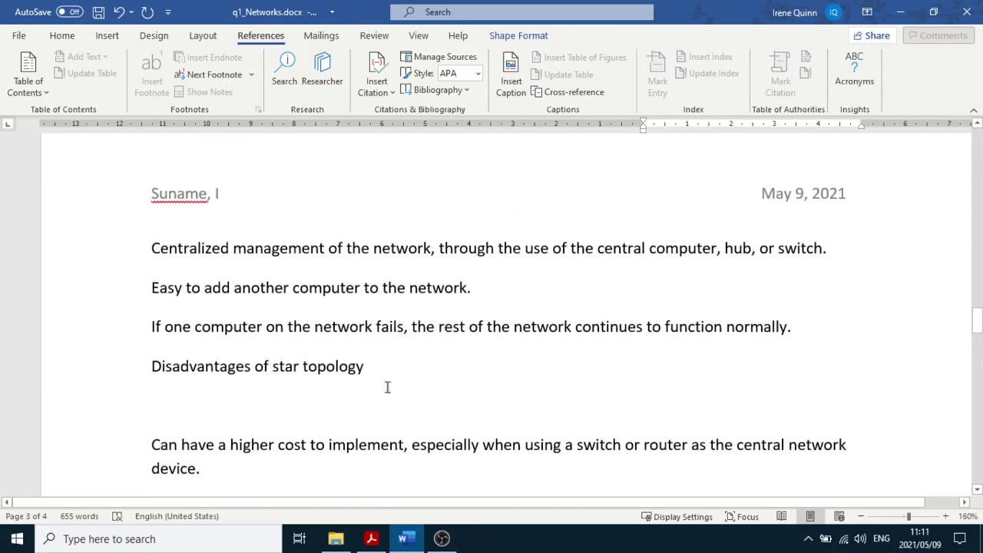
scroll(333, 399, down, 2)
scroll(298, 361, down, 3)
scroll(287, 349, up, 2)
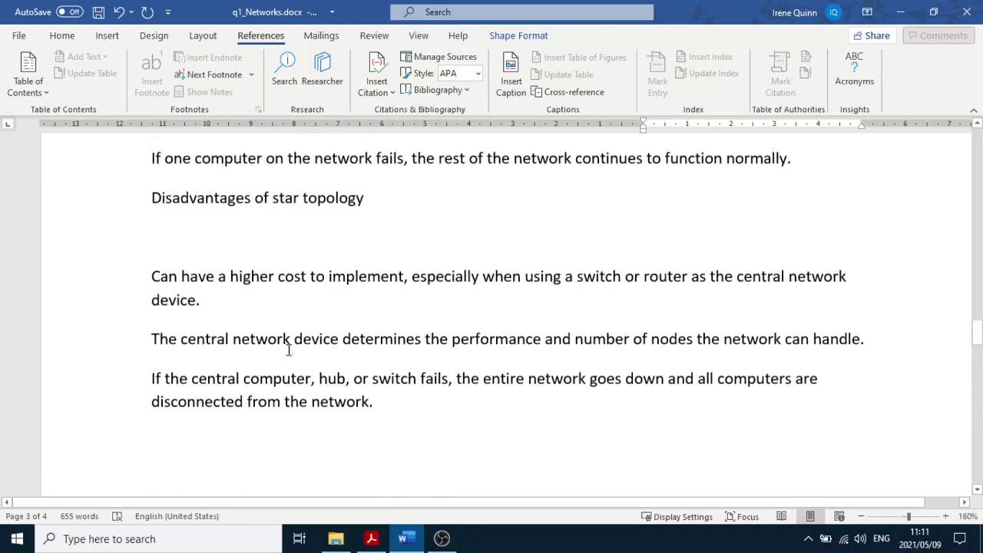
Recheck the question paper's bullet instructions, then settle on the star topology advantages list in Word.
click(371, 541)
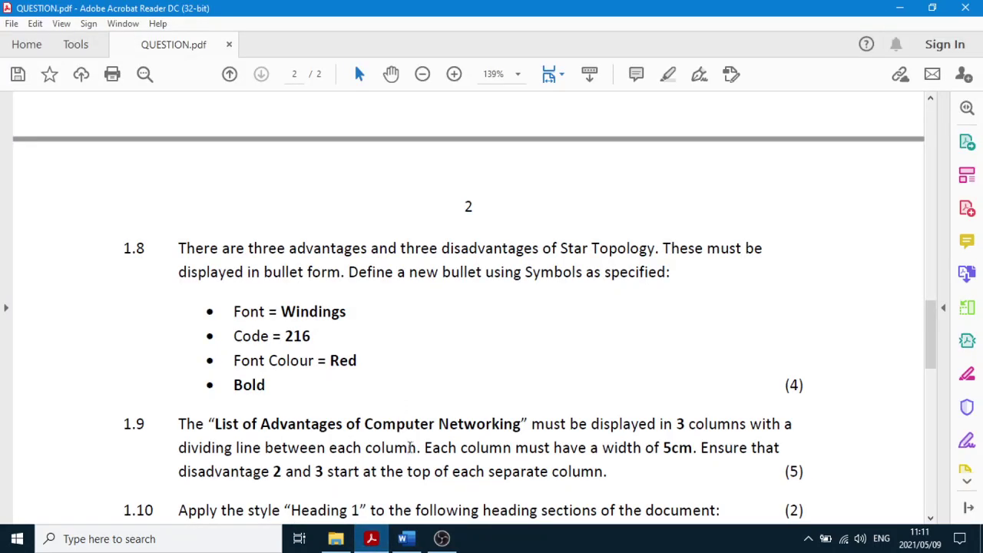
click(405, 538)
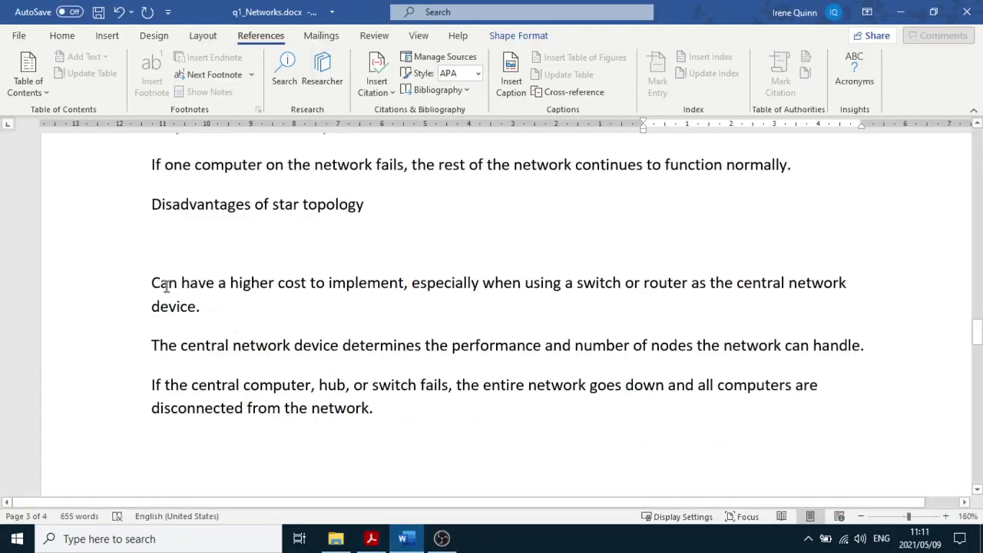
drag(153, 208, 319, 206)
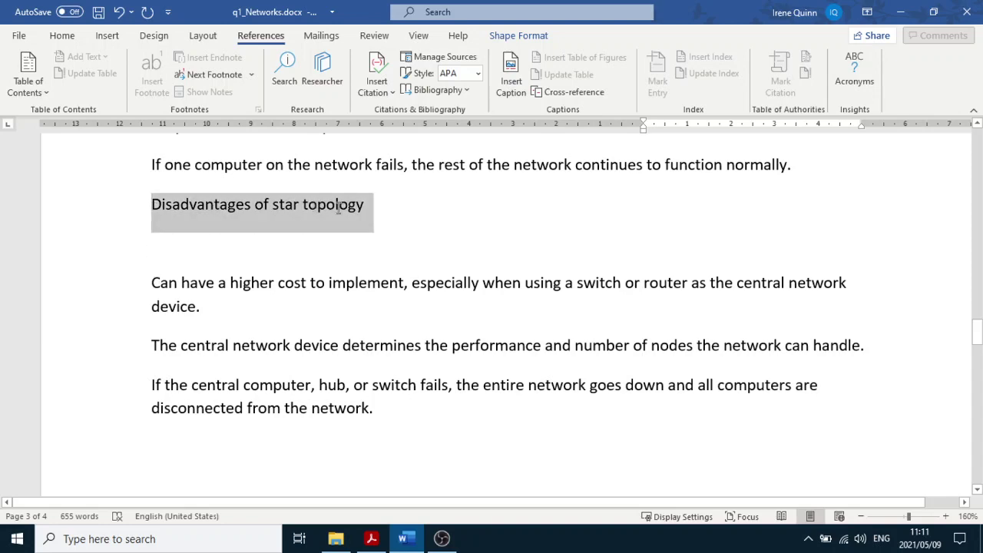
click(268, 300)
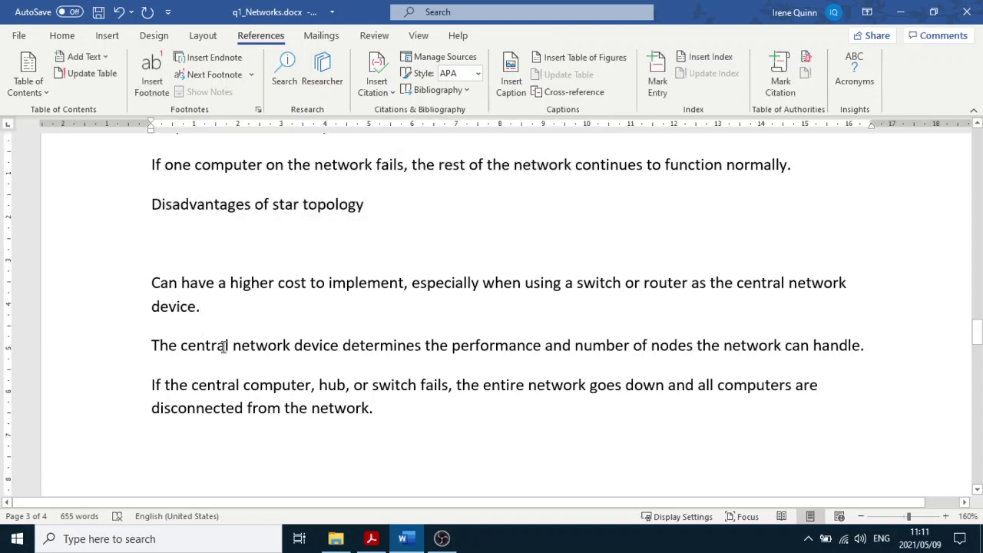
scroll(223, 347, up, 5)
scroll(223, 349, down, 2)
scroll(225, 350, up, 1)
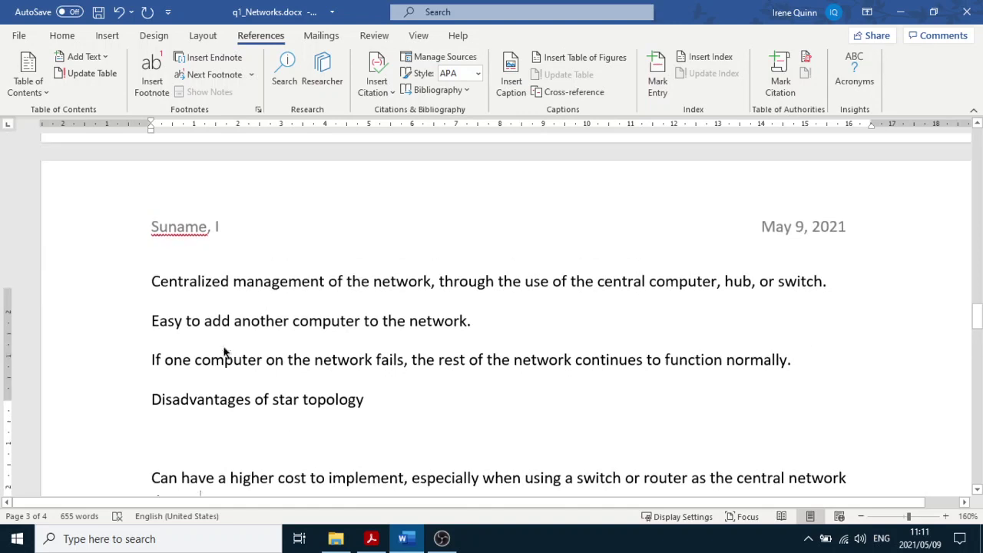
scroll(223, 347, up, 5)
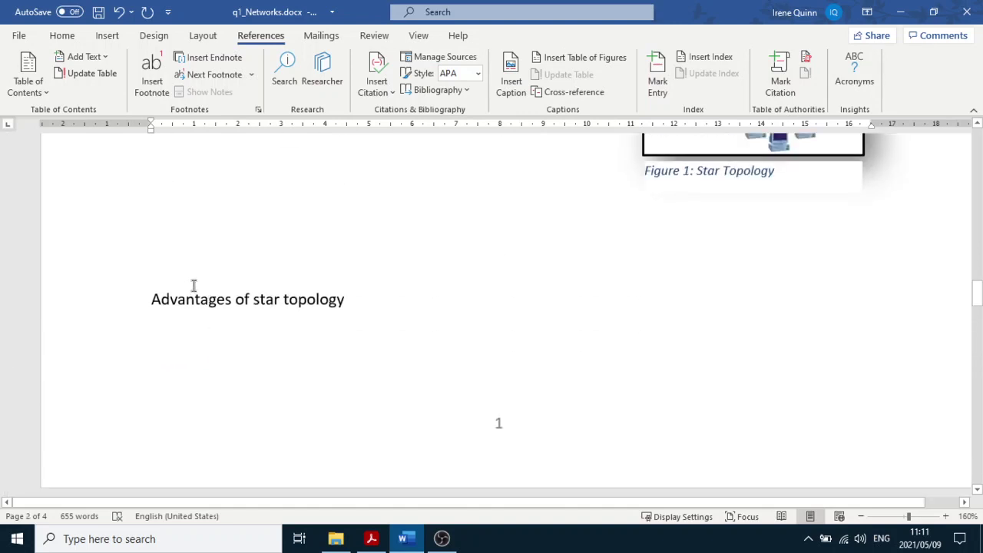
scroll(223, 269, down, 5)
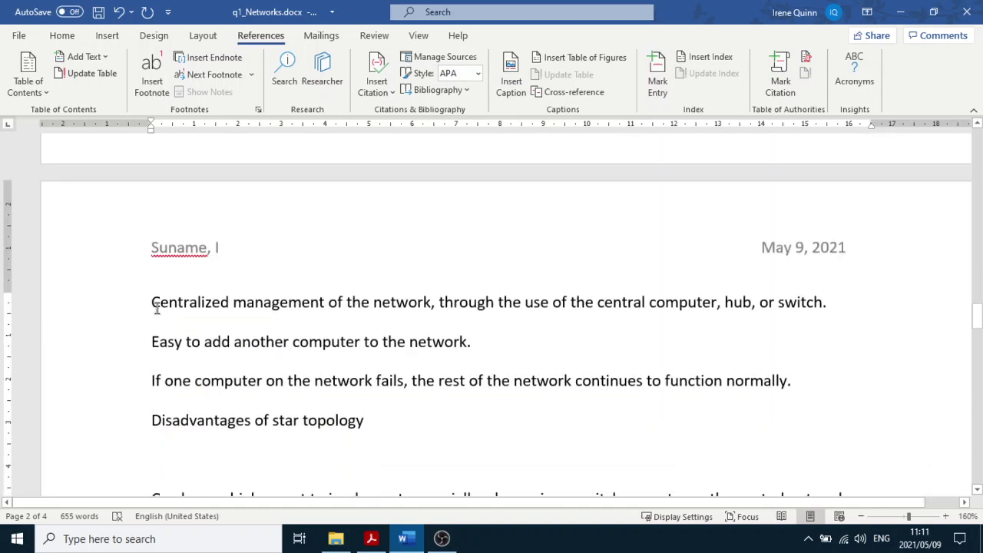
Select the three star topology advantage lines and start defining a new bullet.
drag(144, 296, 796, 410)
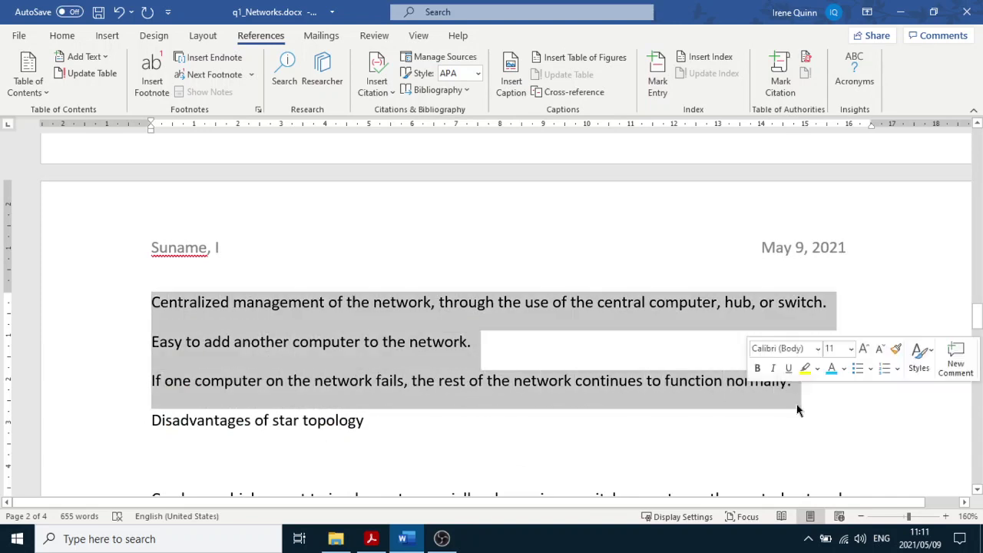
click(861, 519)
click(861, 519)
click(861, 519)
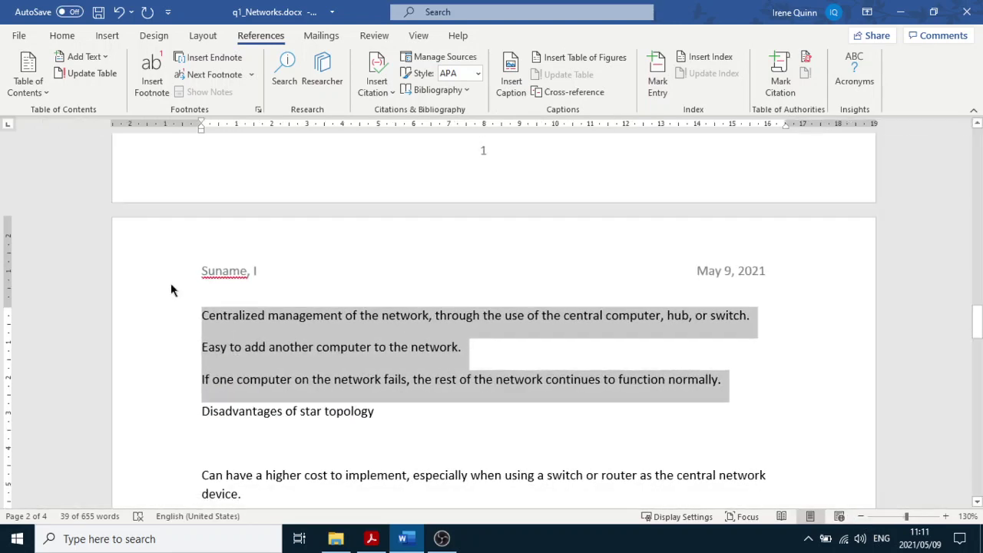
click(62, 36)
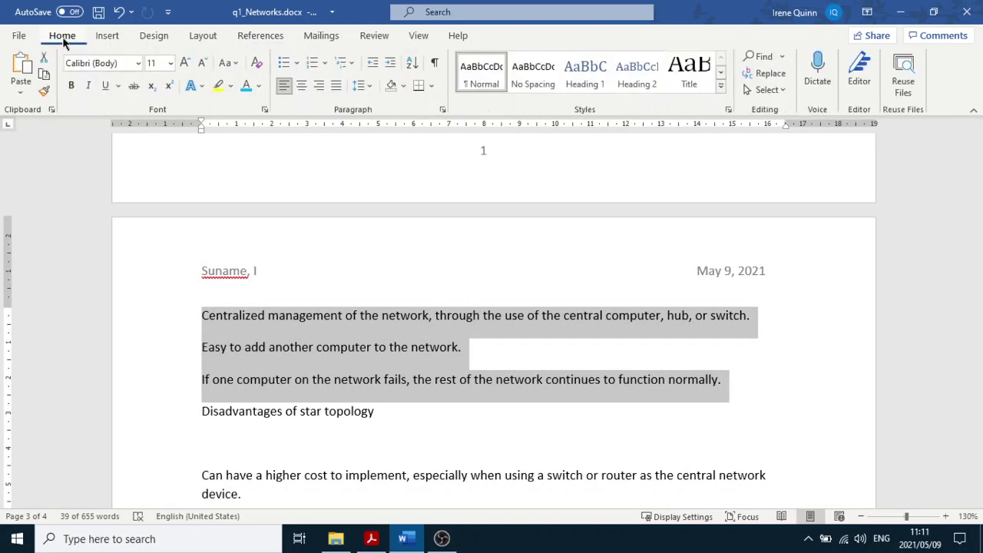
click(295, 62)
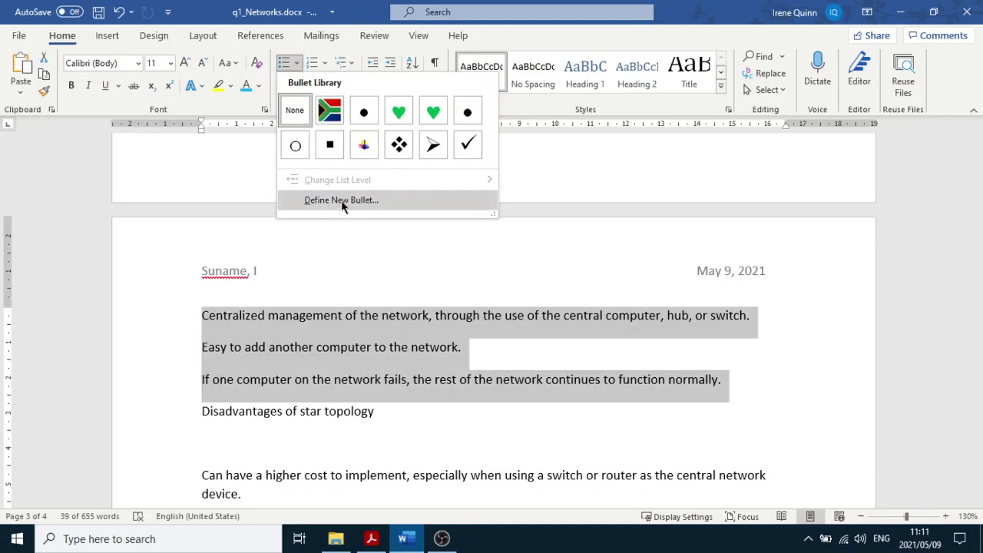
click(343, 201)
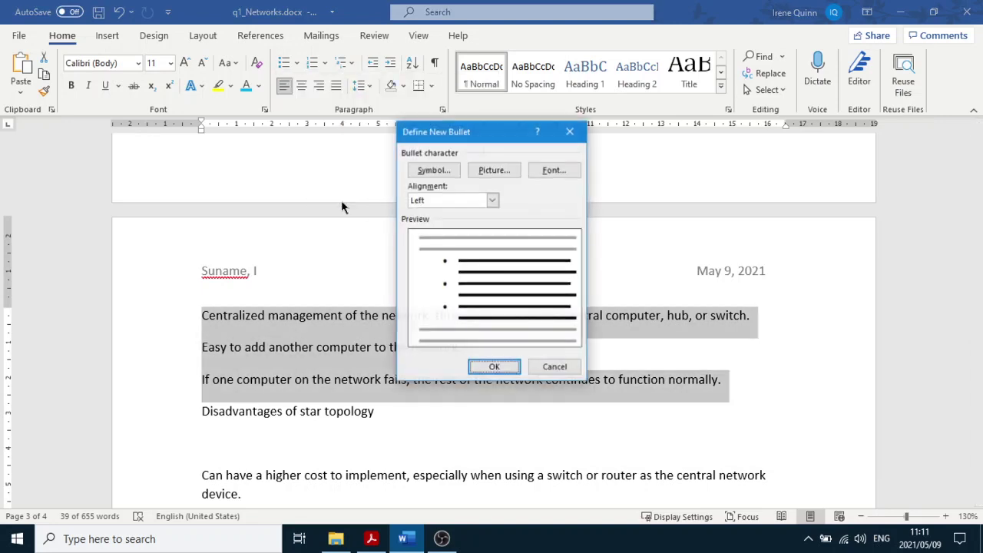
Choose the Wingdings character code 216 arrowhead as the bullet symbol.
click(434, 169)
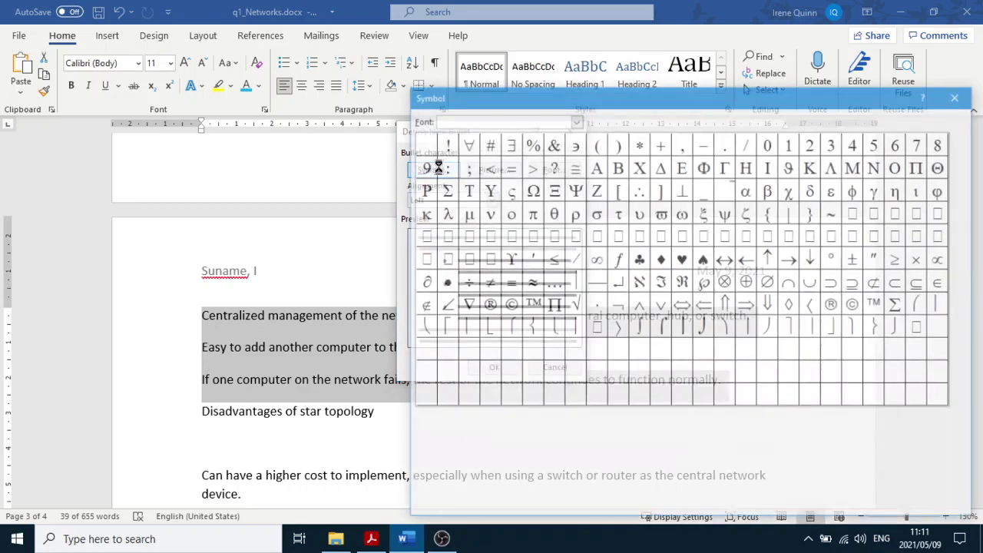
click(371, 538)
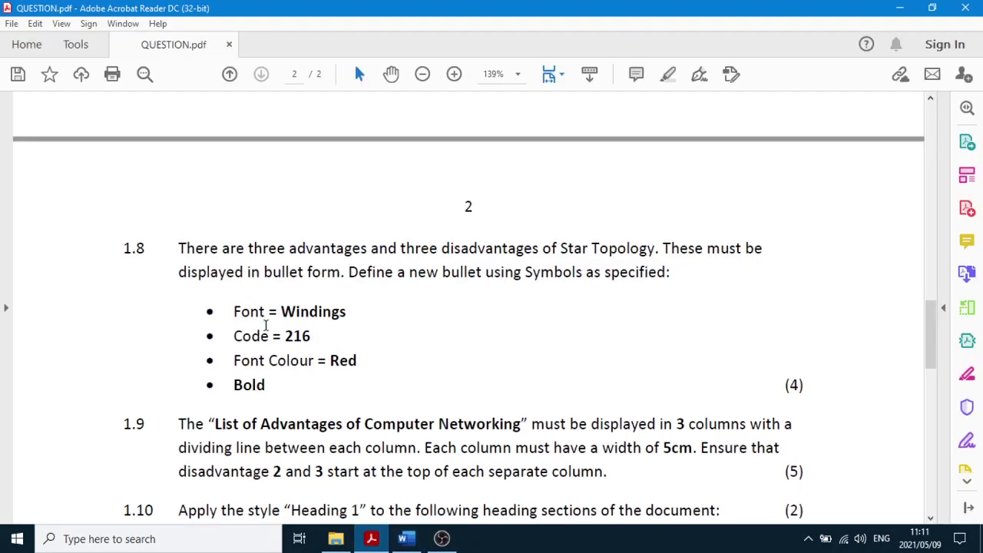
click(403, 538)
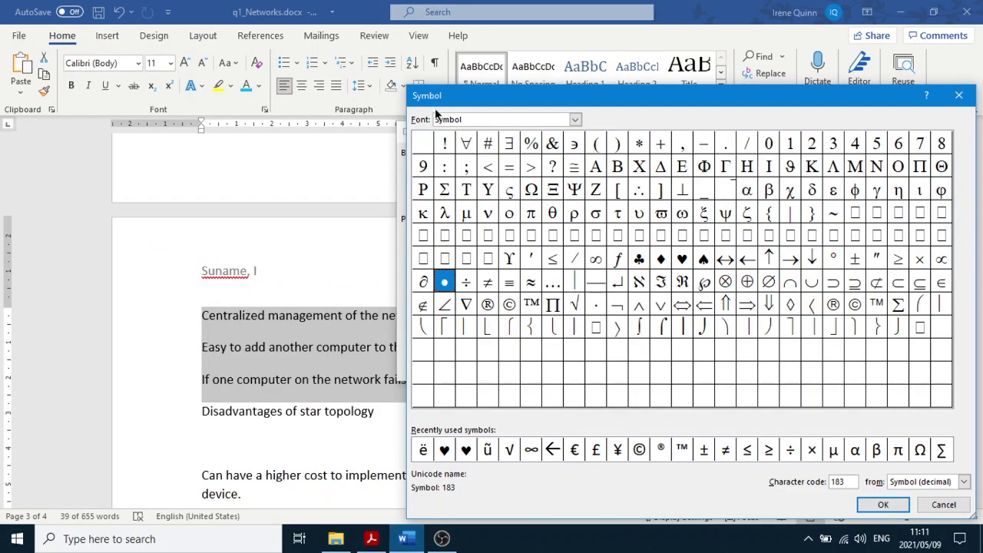
click(576, 121)
scroll(523, 158, down, 3)
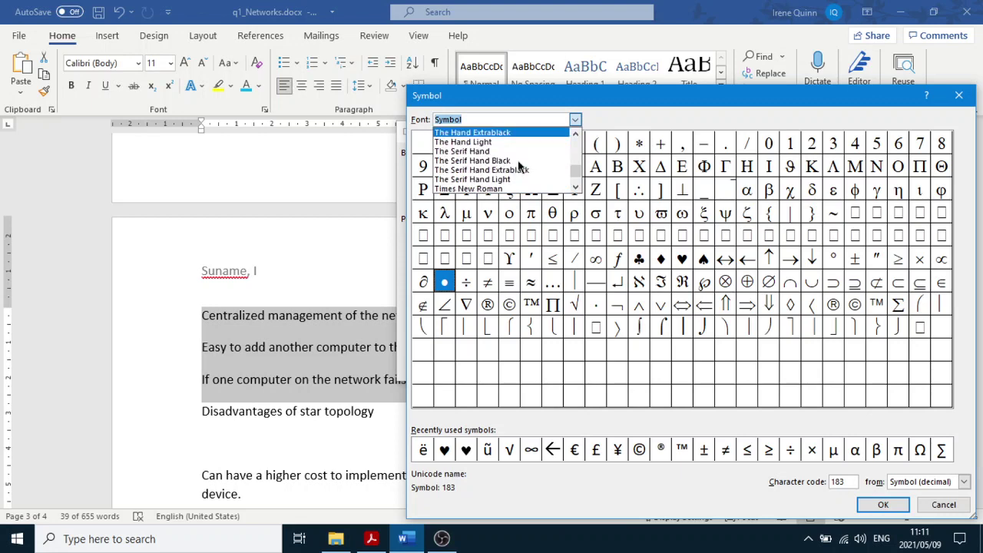
scroll(519, 164, down, 12)
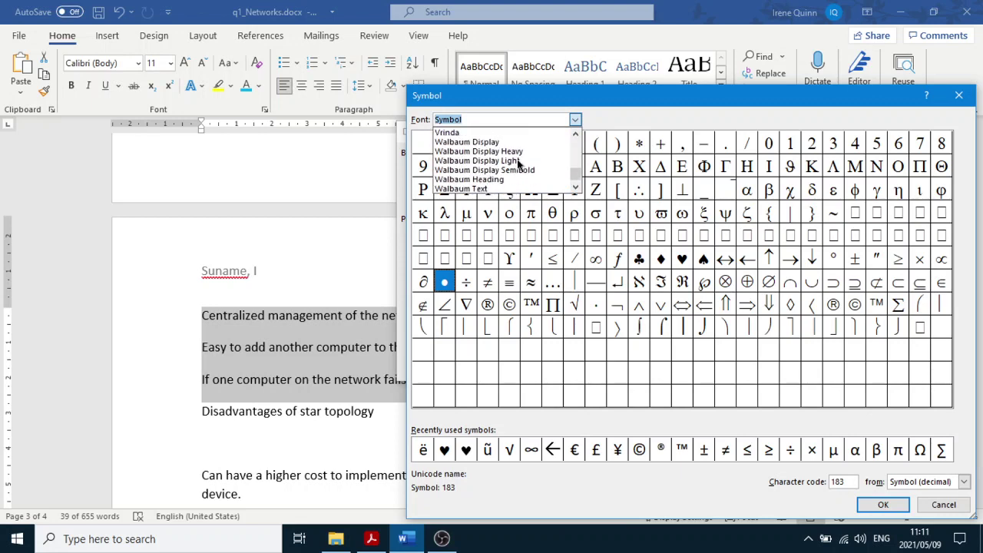
scroll(517, 164, down, 3)
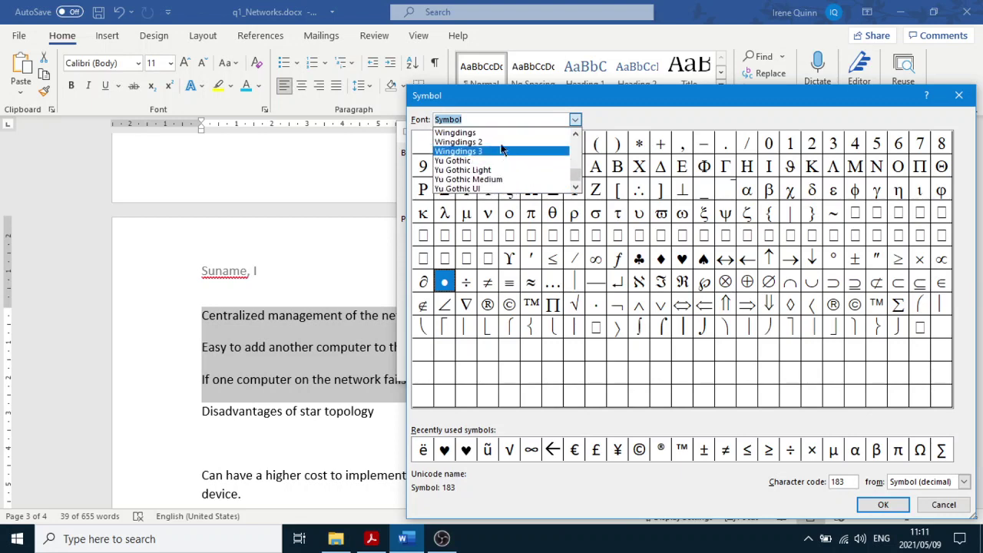
click(502, 134)
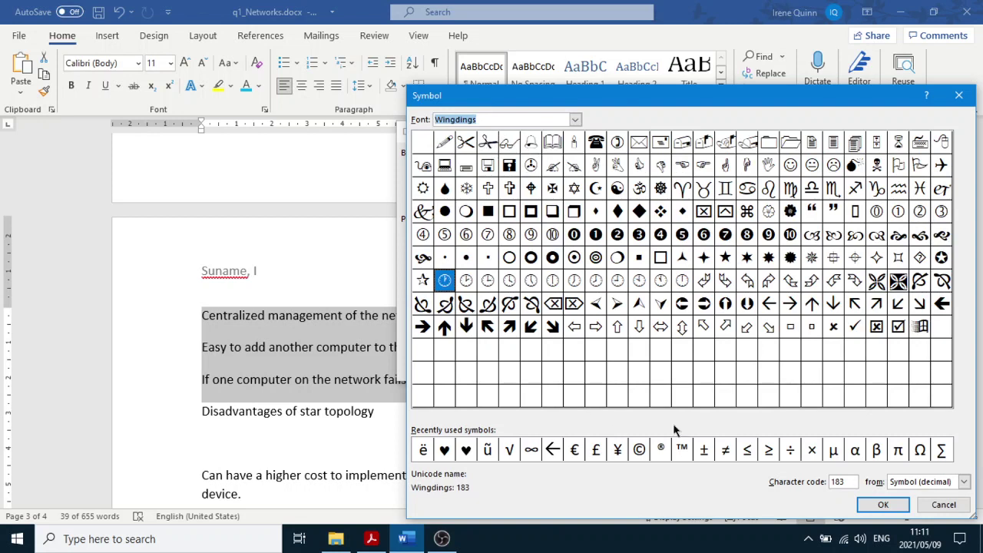
click(837, 482)
double_click(837, 481)
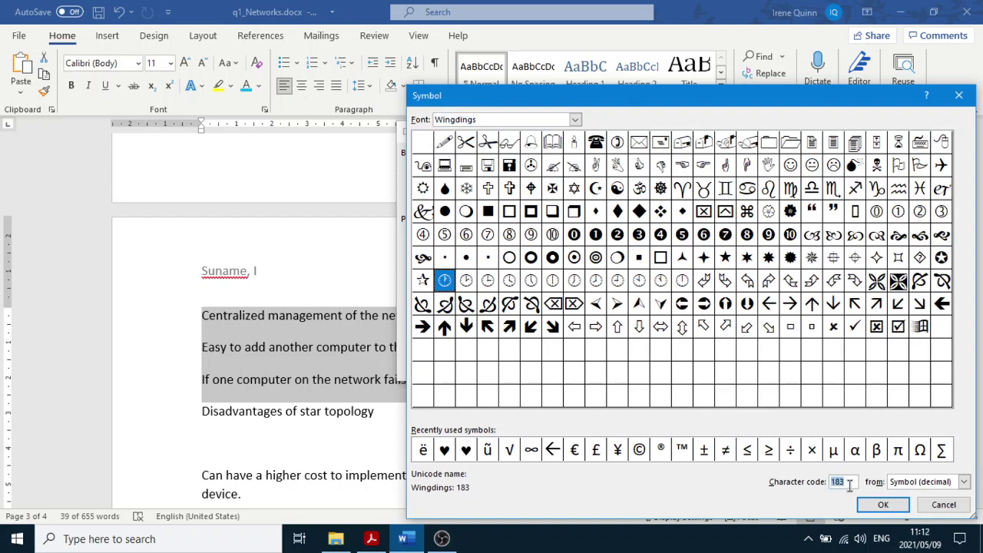
text(216)
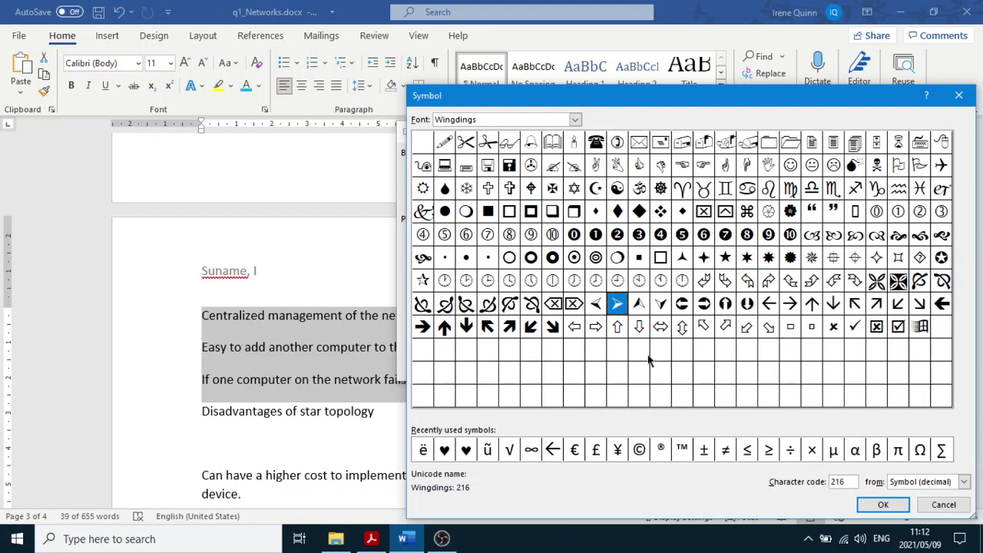
click(882, 505)
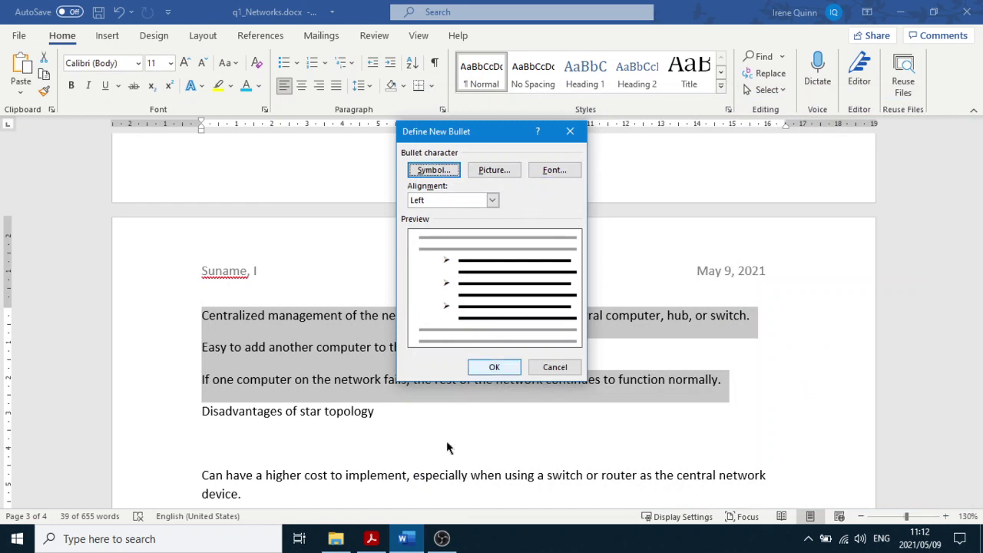
Set the arrow bullet's font to Bold and Red, then apply it to the three advantages.
click(372, 539)
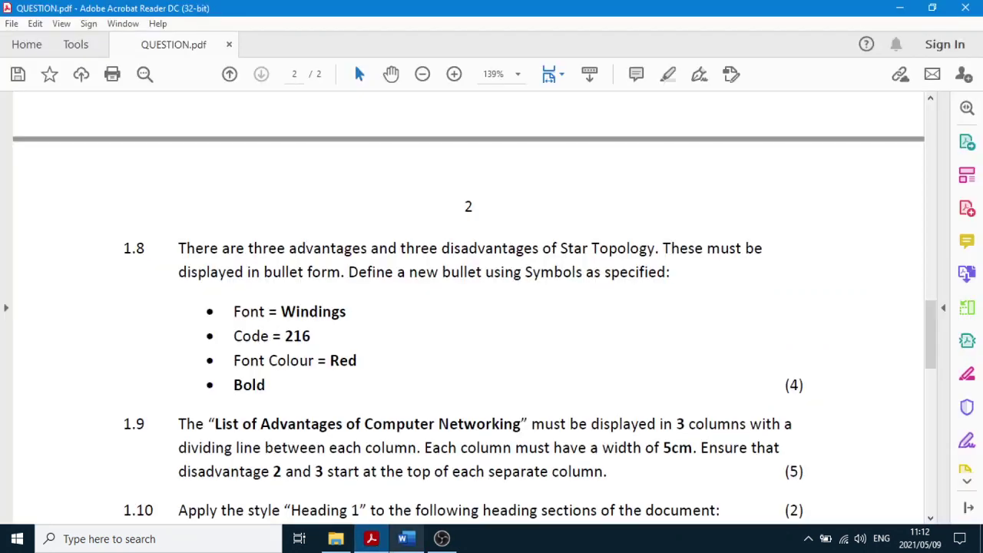
click(398, 548)
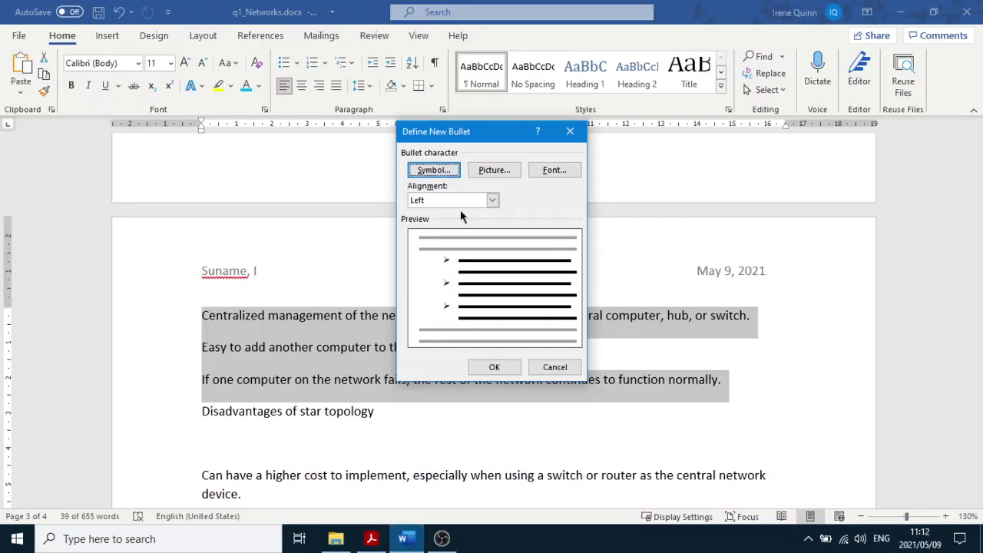
click(555, 170)
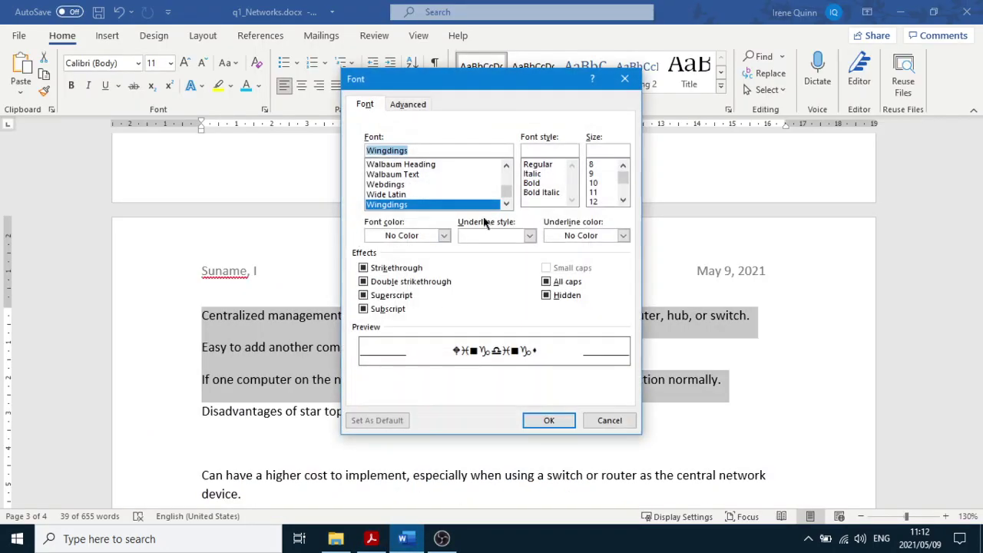
click(537, 184)
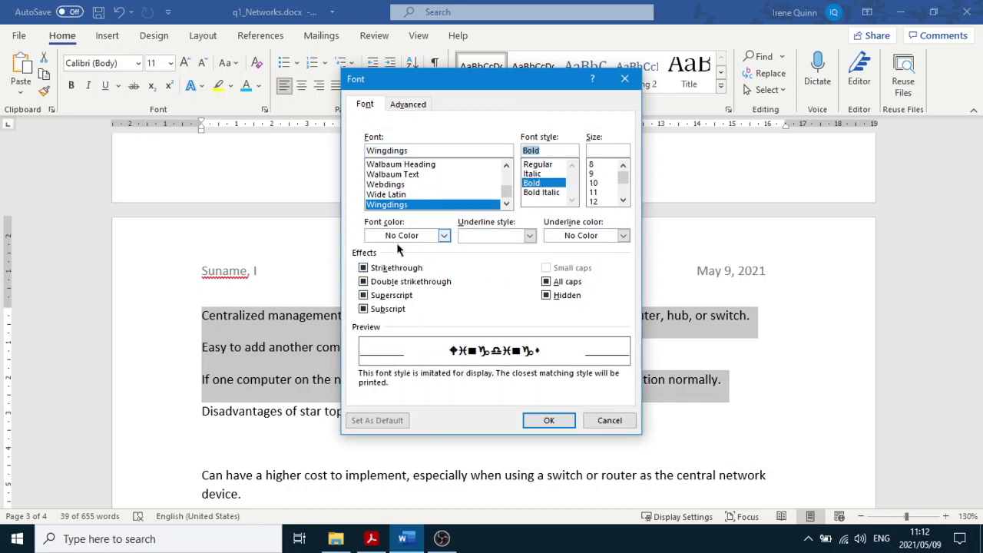
click(443, 235)
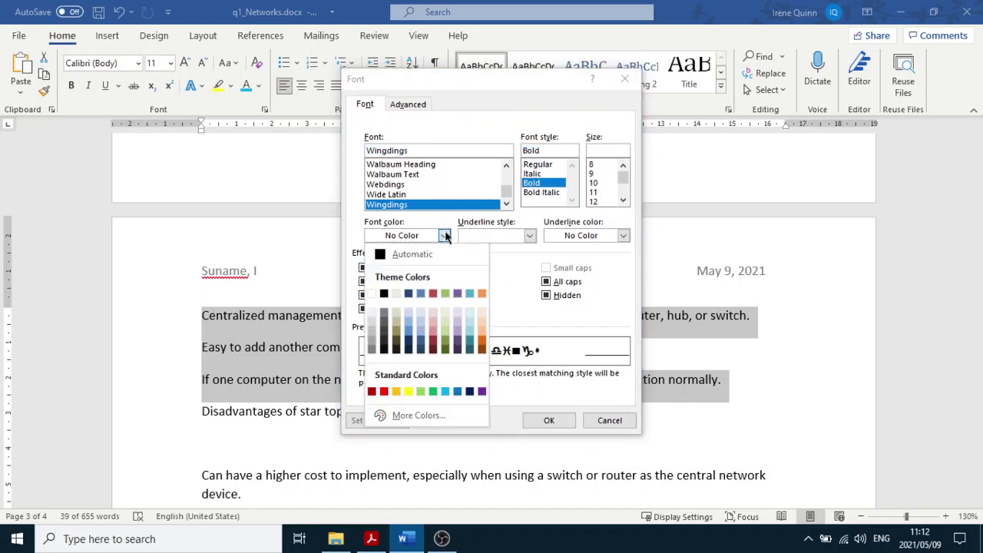
click(383, 392)
click(547, 420)
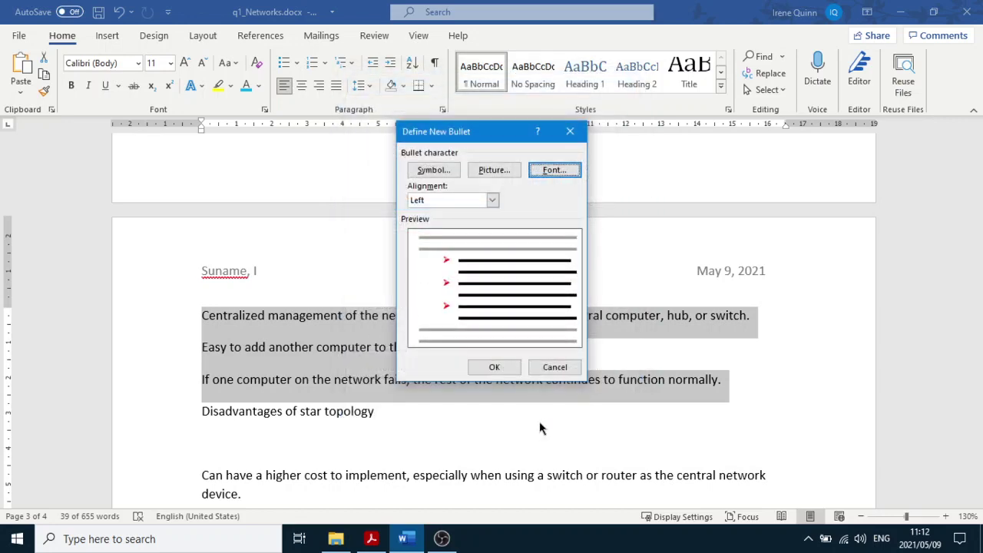
click(496, 367)
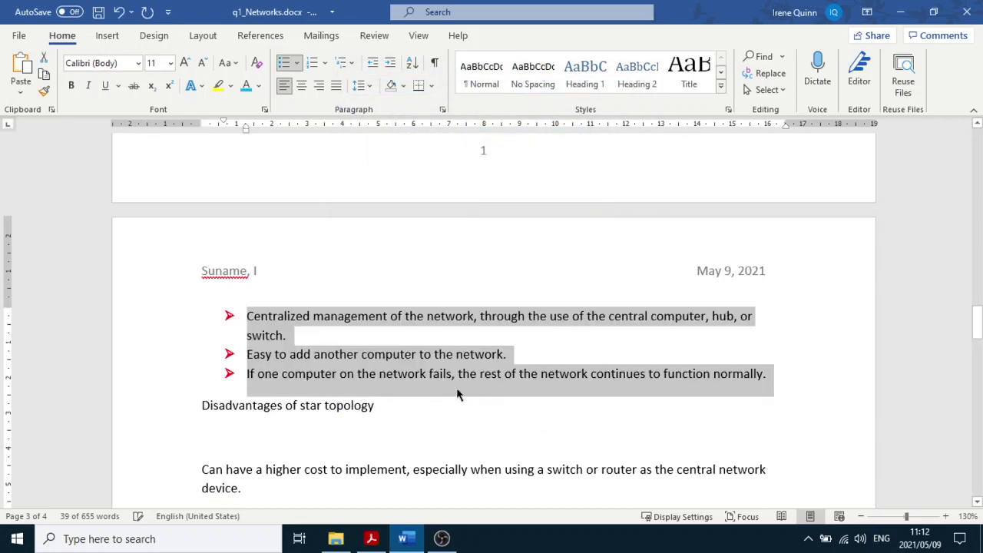
Use Format Painter to copy the red arrow bullets onto the three star topology disadvantages.
click(315, 356)
scroll(323, 367, down, 3)
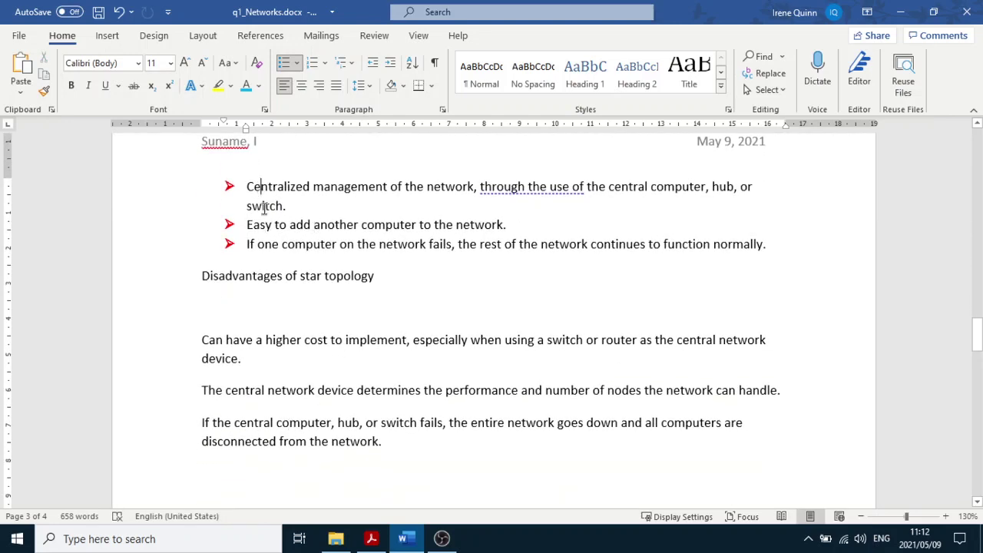
click(267, 246)
click(43, 92)
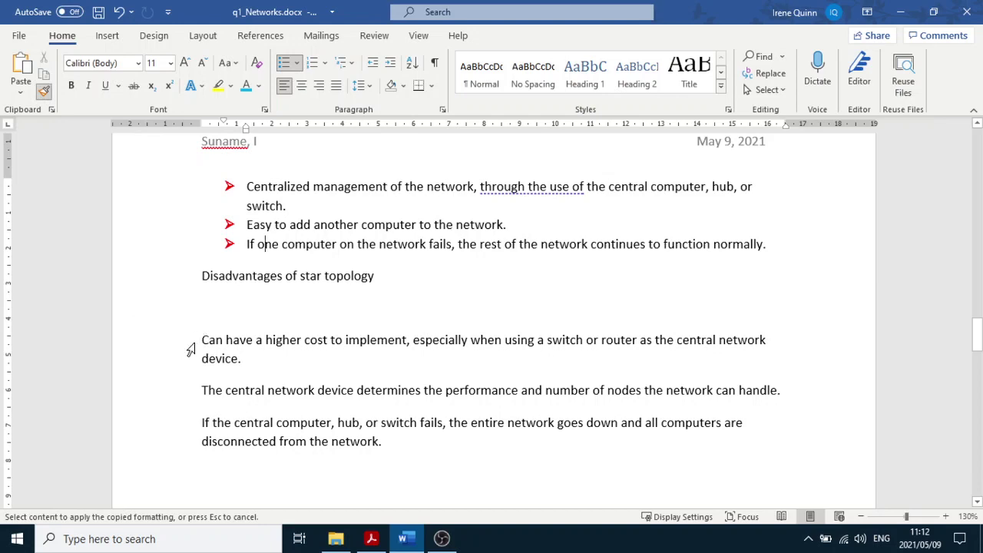
mouse_move(201, 339)
mouse_down()
mouse_move(208, 407)
mouse_move(384, 444)
mouse_up()
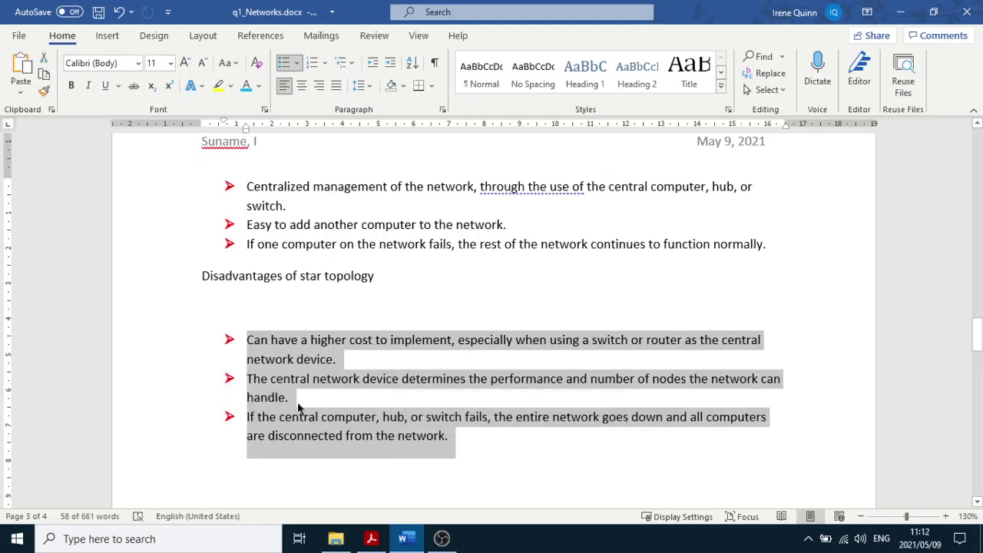
click(292, 378)
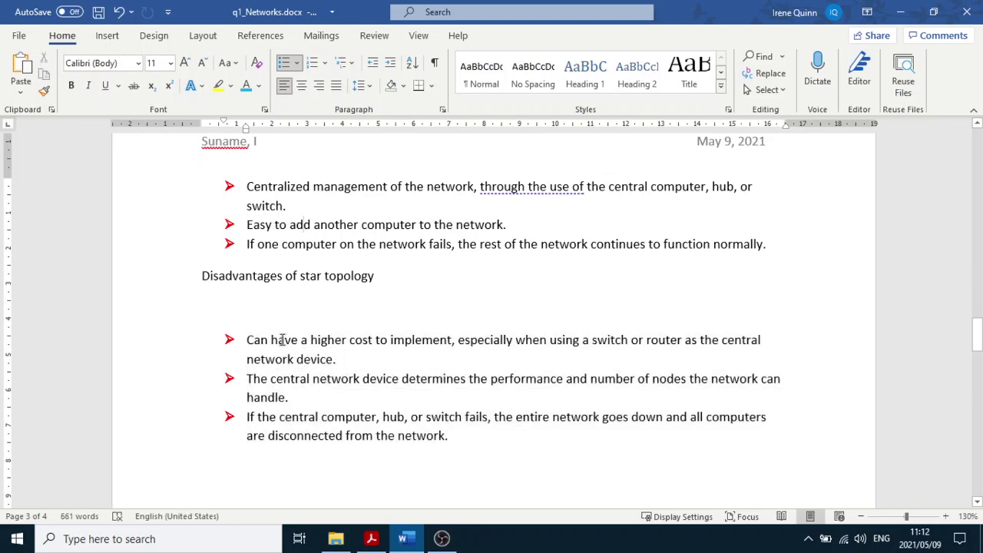
scroll(308, 402, down, 5)
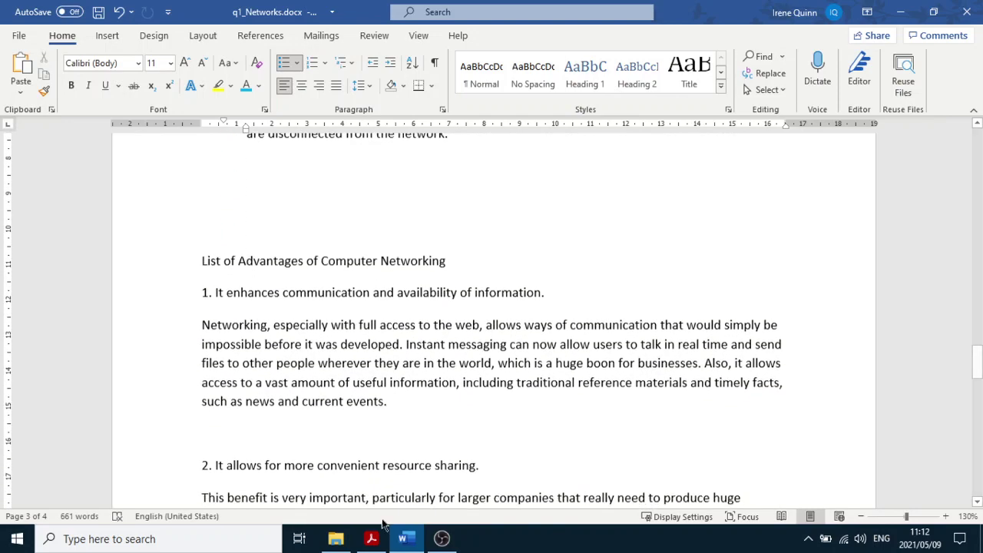
click(371, 538)
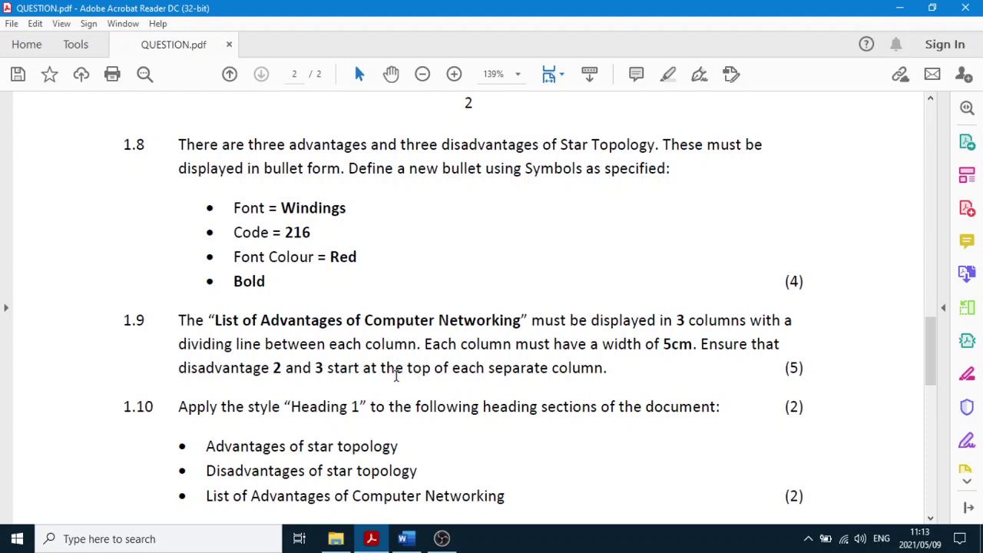
click(394, 531)
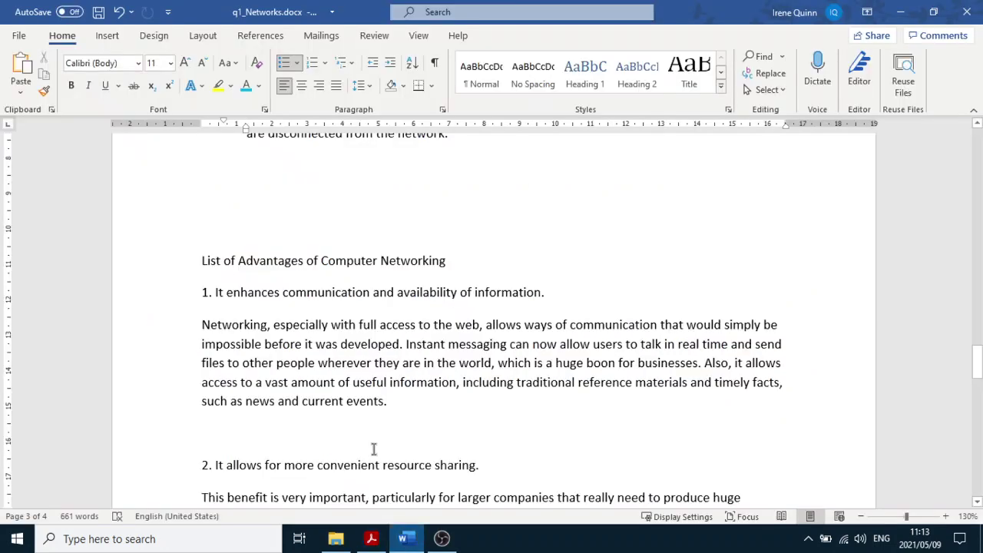
click(326, 347)
scroll(303, 353, down, 4)
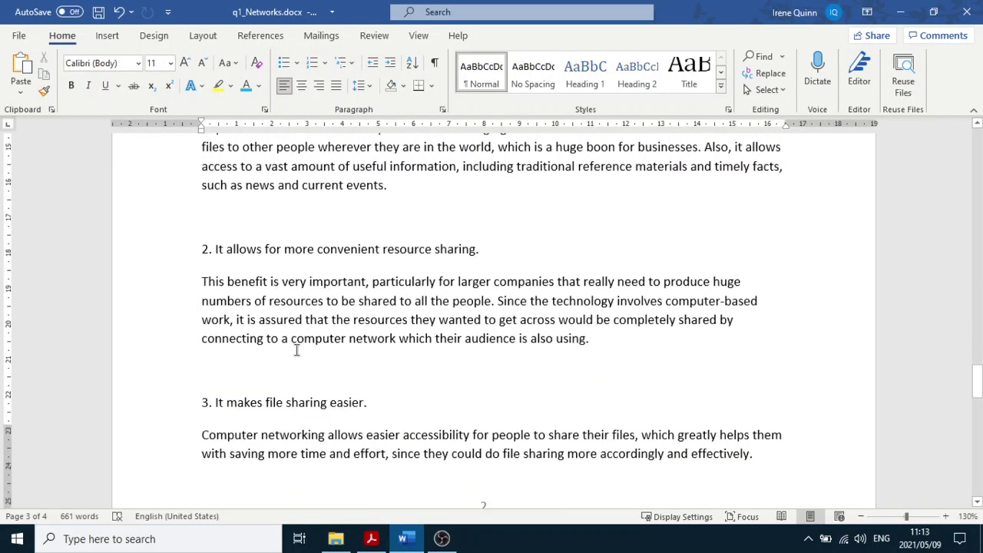
scroll(297, 350, down, 7)
scroll(297, 350, up, 9)
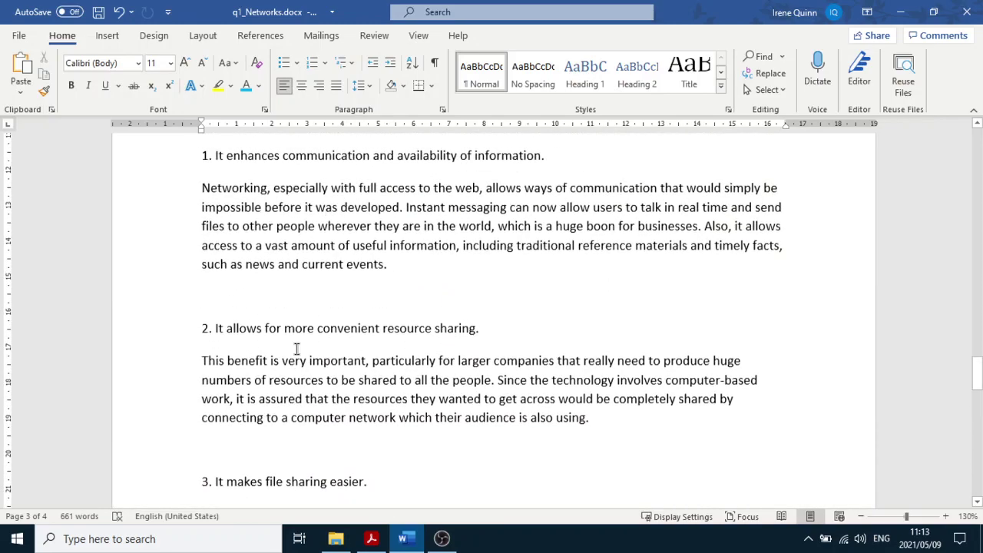
scroll(297, 351, down, 13)
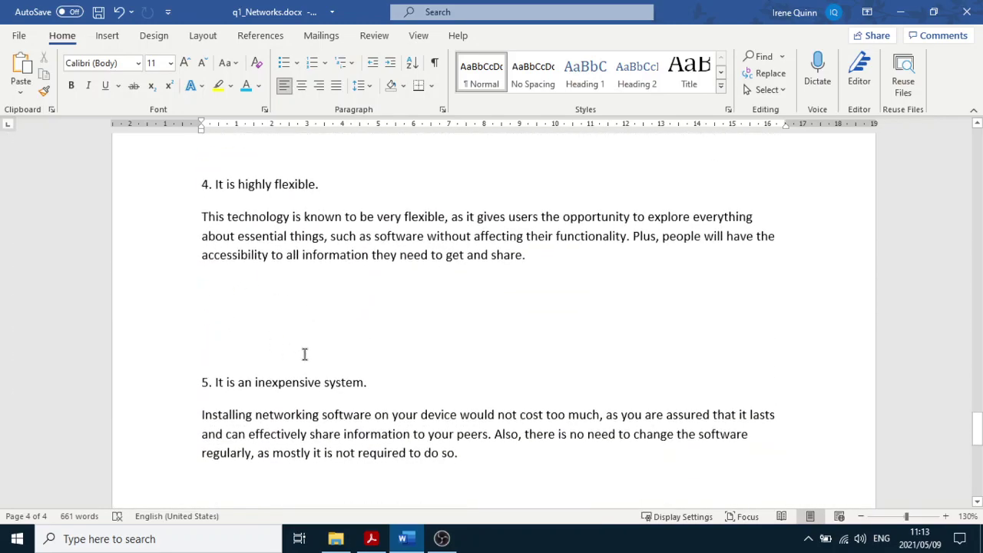
scroll(304, 354, down, 12)
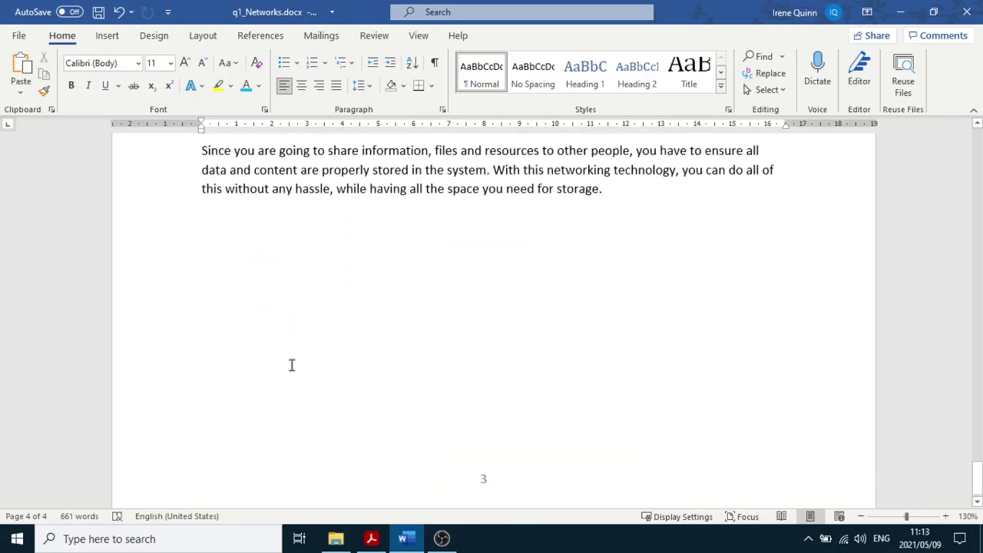
scroll(292, 365, down, 1)
scroll(293, 364, up, 11)
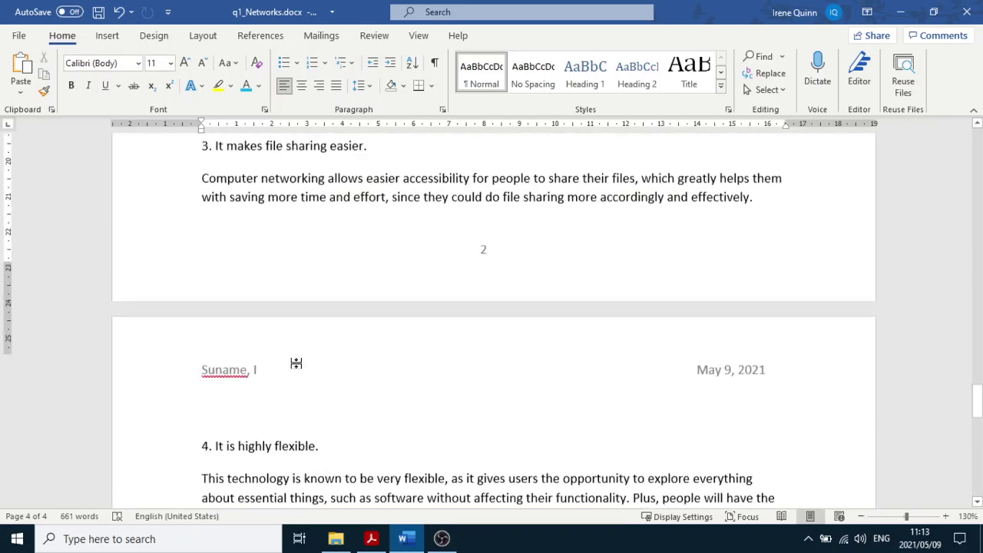
scroll(295, 363, up, 8)
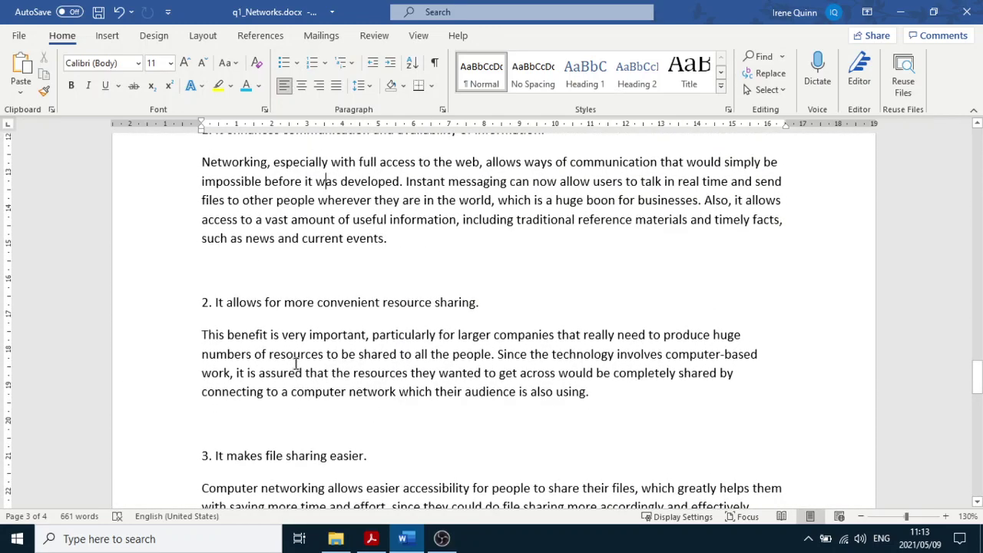
scroll(296, 363, up, 3)
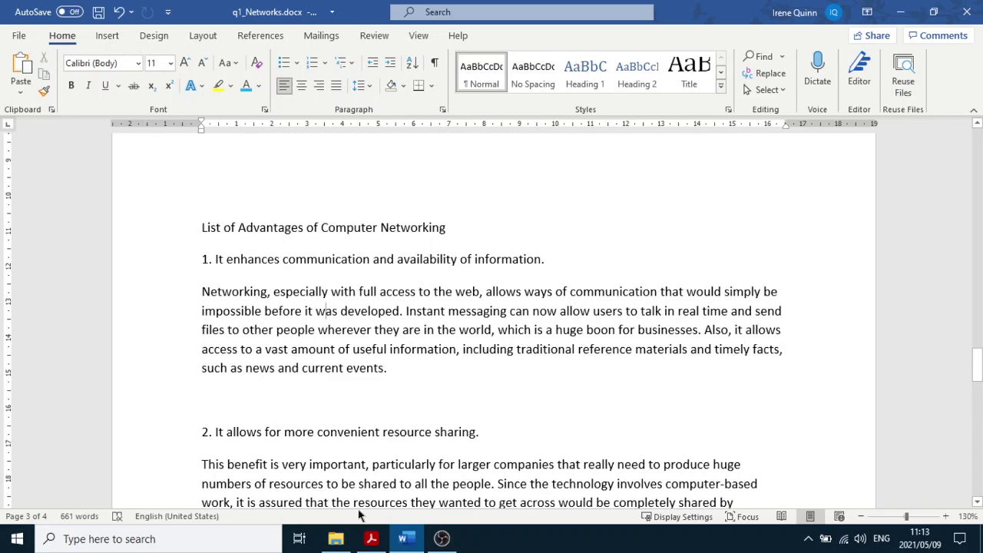
mouse_move(372, 538)
click(372, 460)
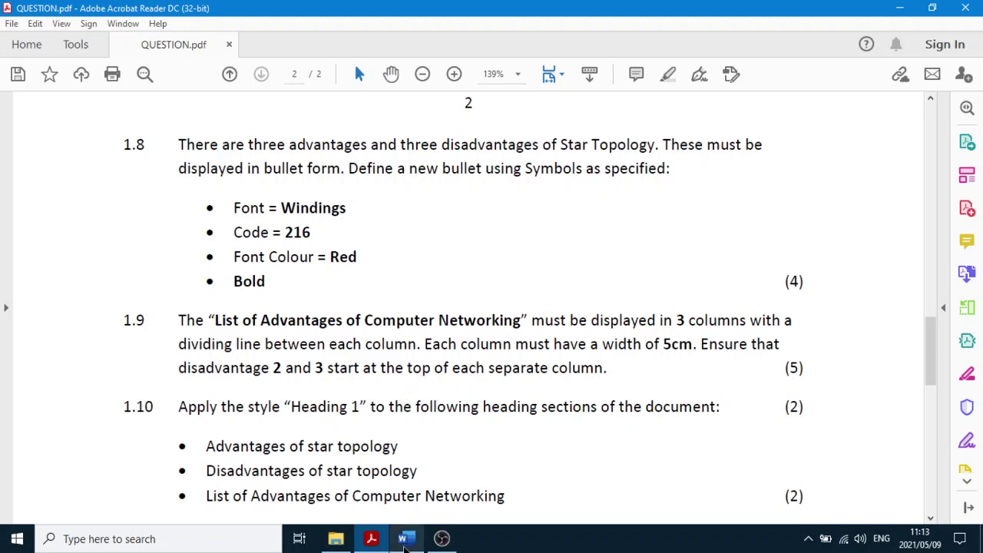
mouse_move(406, 540)
click(410, 484)
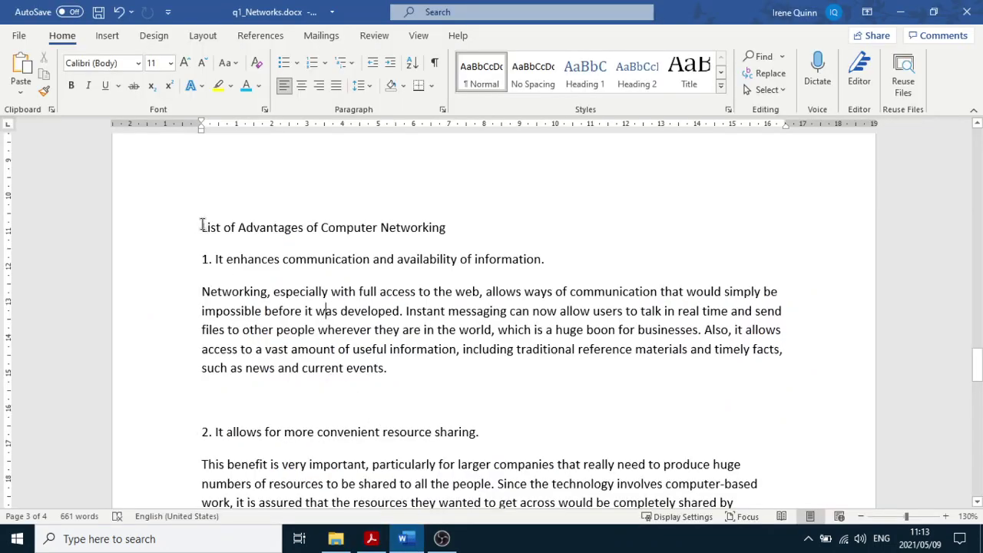
Select the networking advantages list and open the More Columns settings.
drag(201, 226, 449, 230)
click(347, 309)
drag(205, 258, 612, 363)
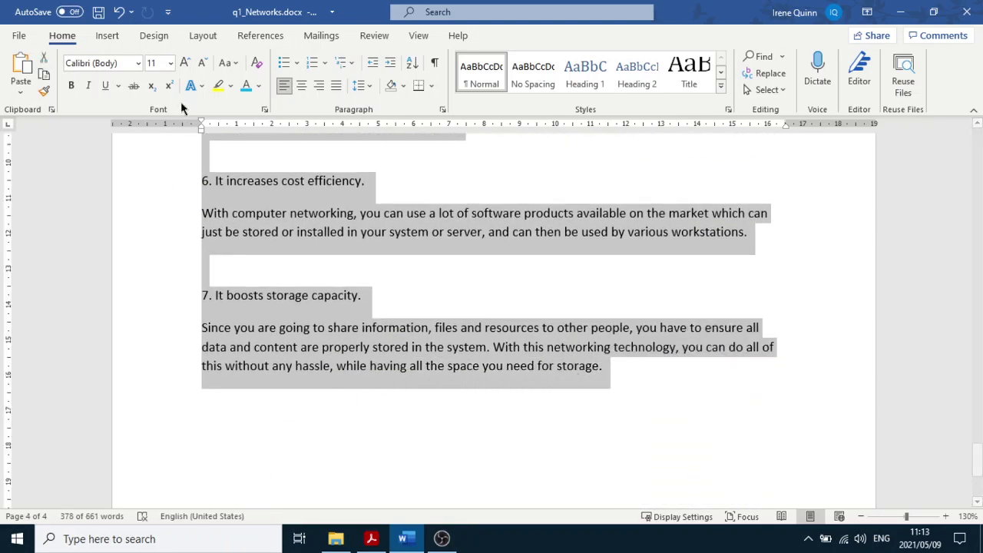
click(203, 36)
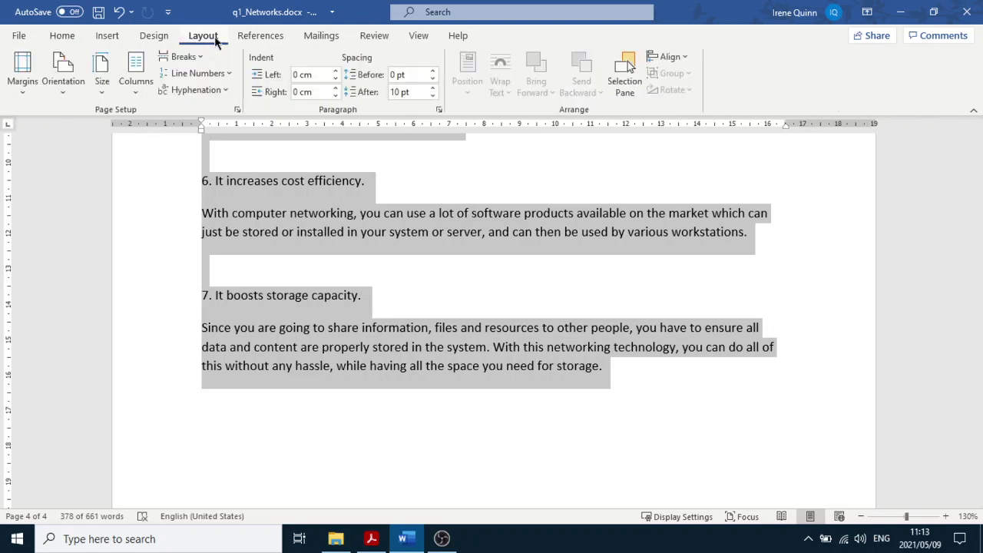
click(135, 93)
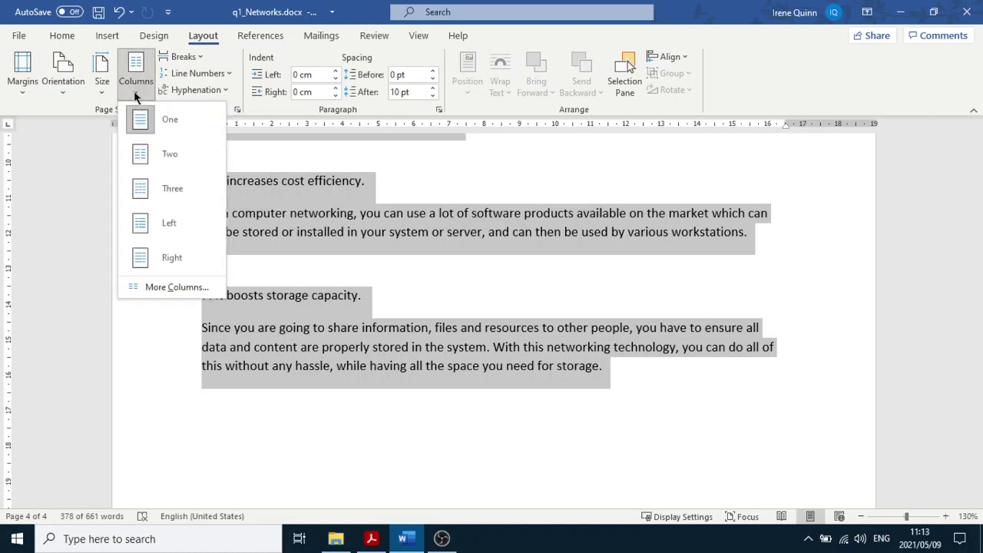
click(170, 286)
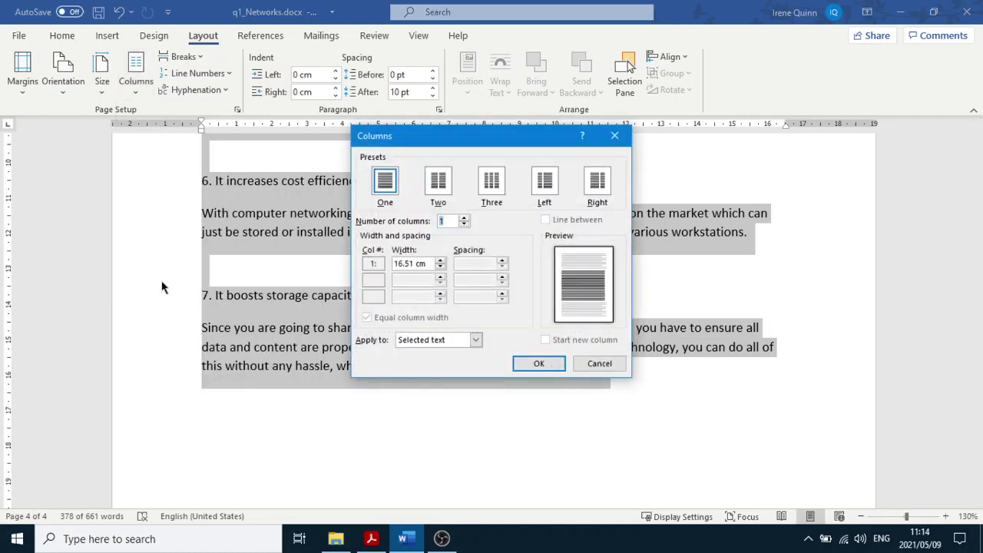
Apply three equal 5 cm columns with a line between them.
click(491, 188)
click(545, 220)
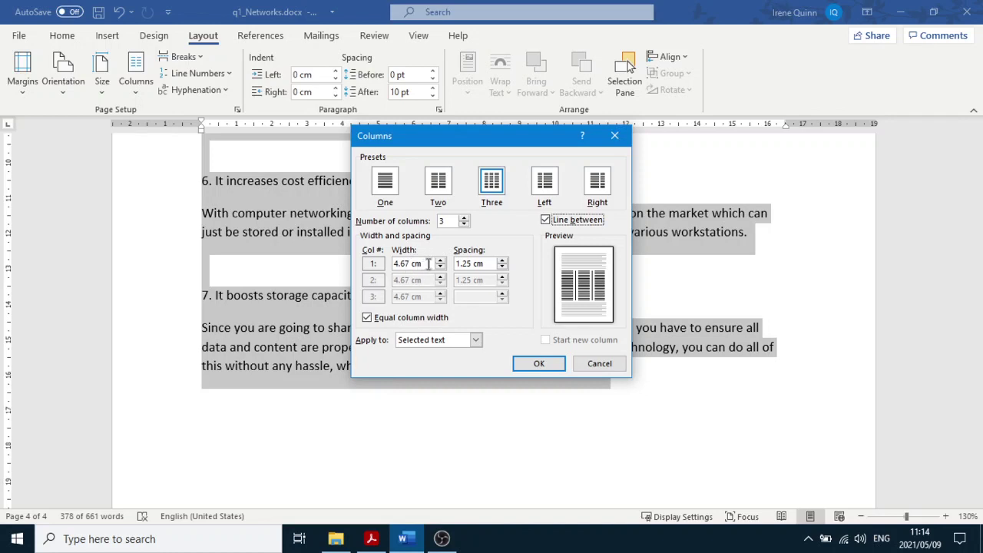
drag(428, 264, 390, 263)
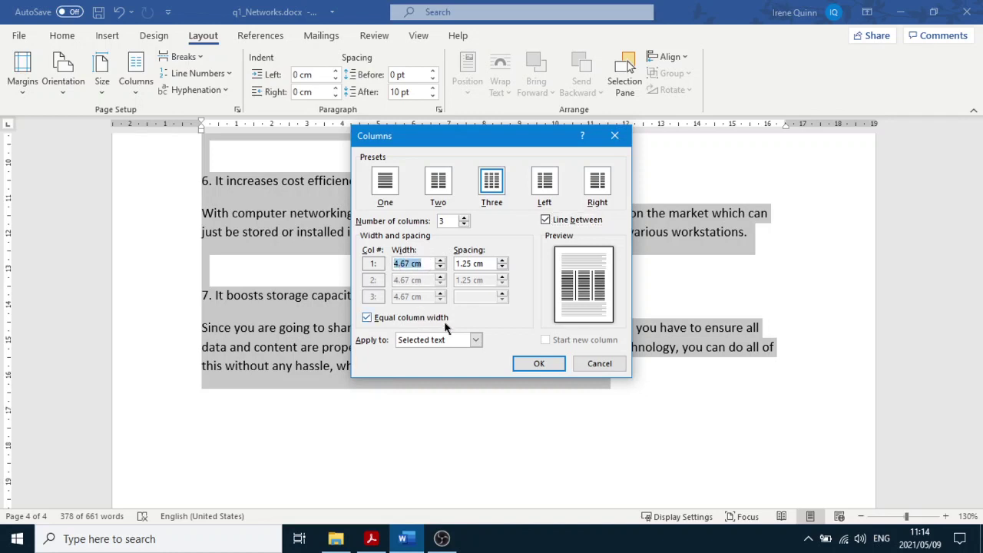
text(5)
click(373, 539)
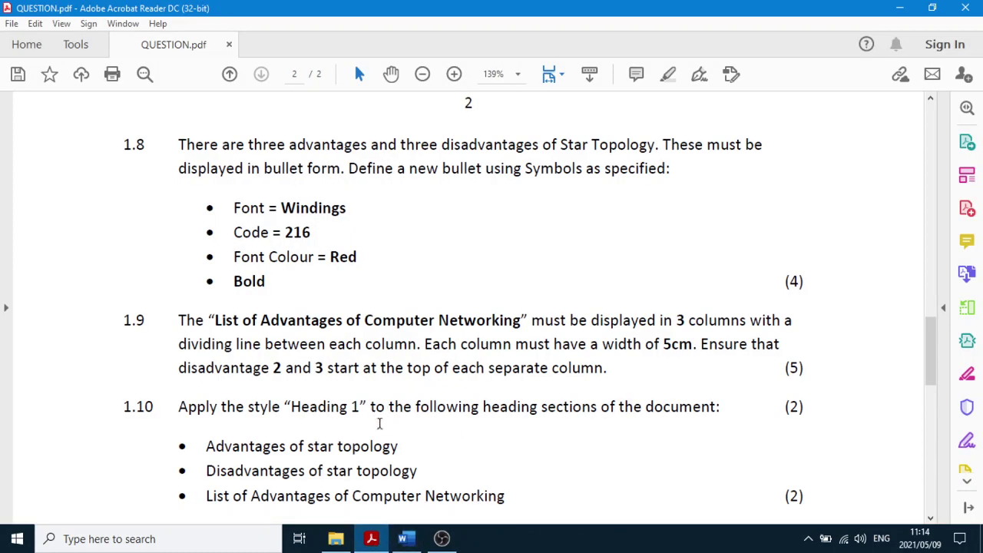
click(405, 538)
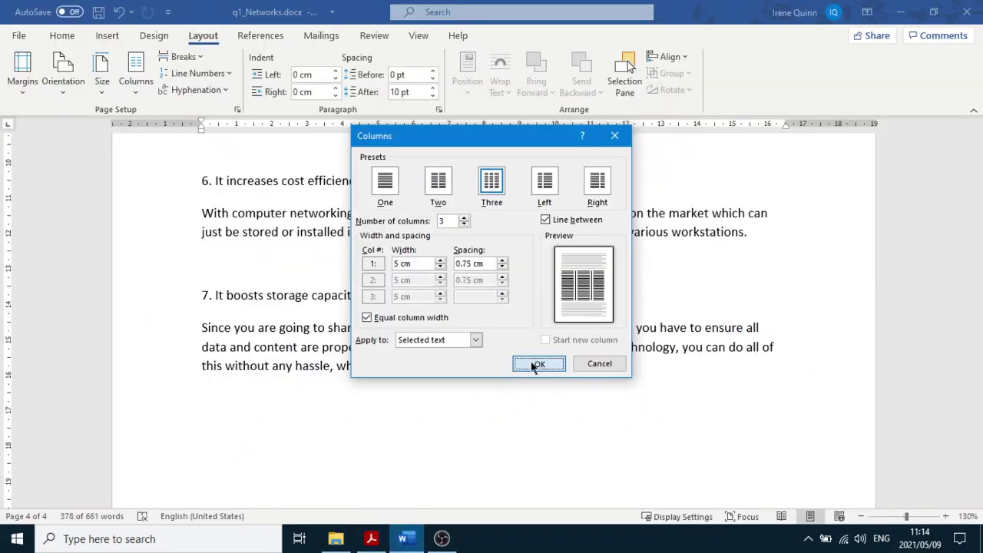
click(537, 364)
scroll(506, 380, up, 10)
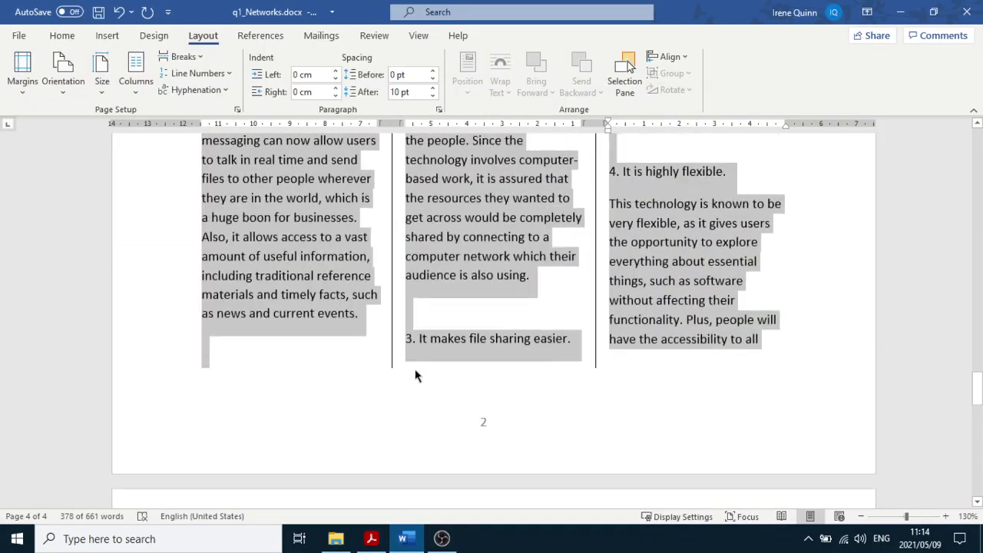
Push item 3, 'It makes file sharing easier.', to the top of the third column.
scroll(415, 375, up, 6)
scroll(333, 356, down, 10)
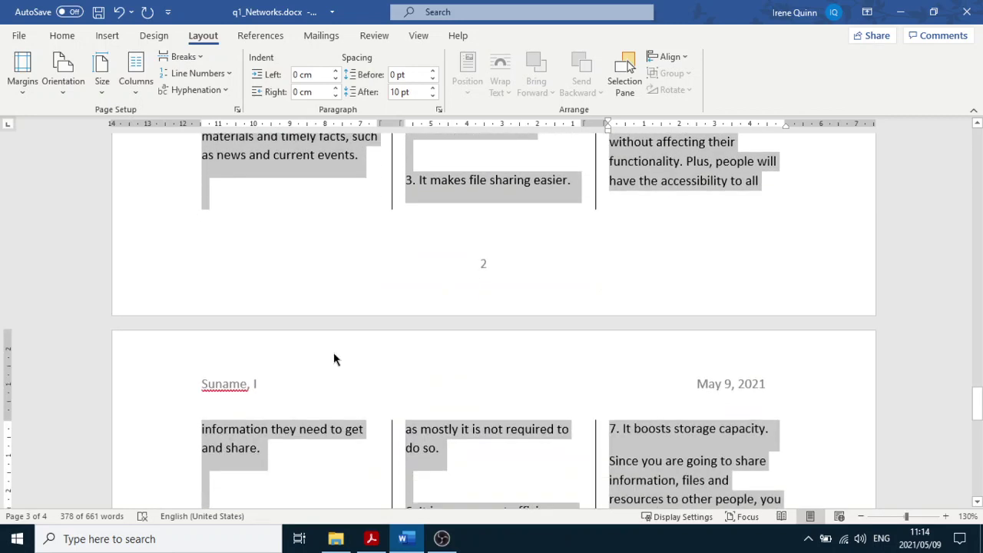
scroll(333, 356, down, 3)
scroll(335, 356, up, 7)
scroll(411, 336, up, 4)
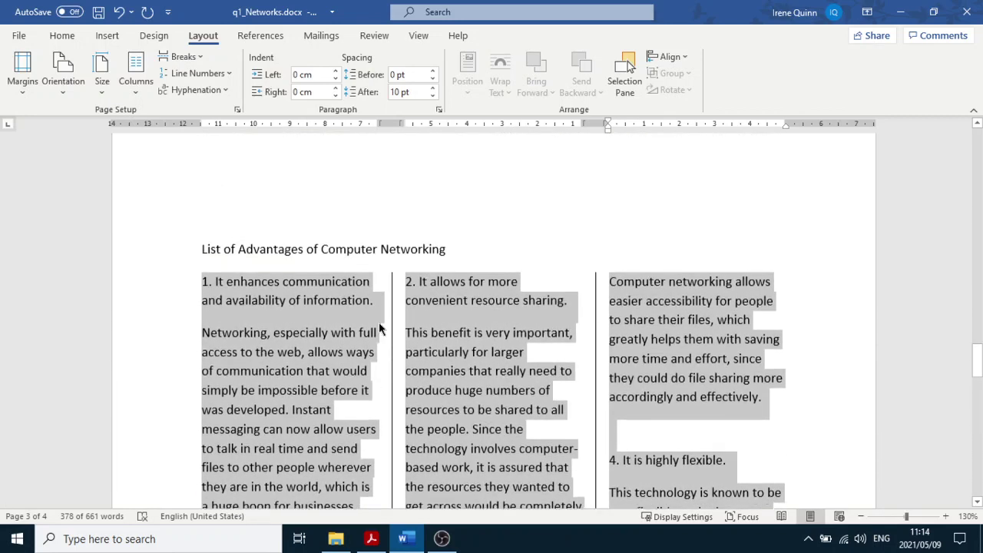
click(278, 317)
click(428, 310)
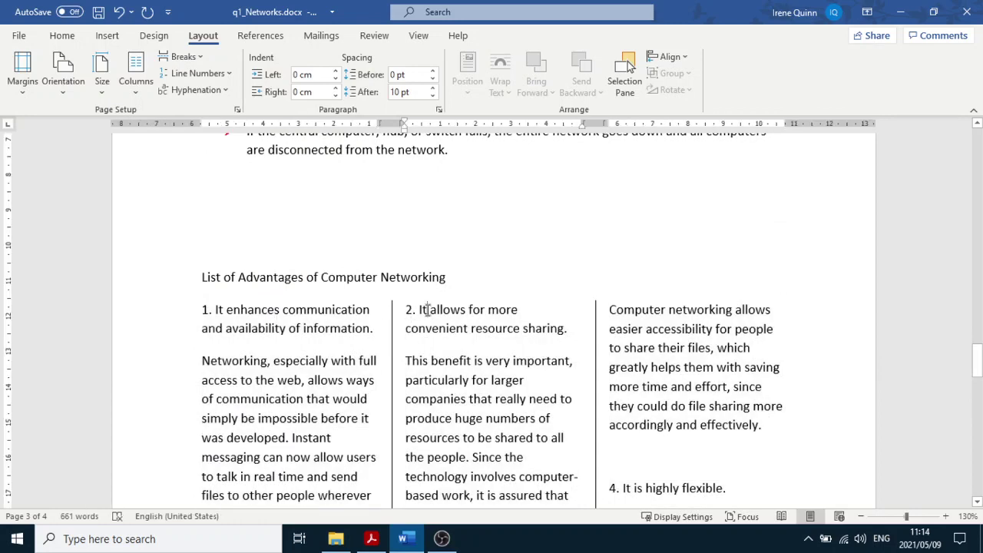
scroll(438, 336, down, 3)
scroll(610, 284, up, 2)
click(606, 266)
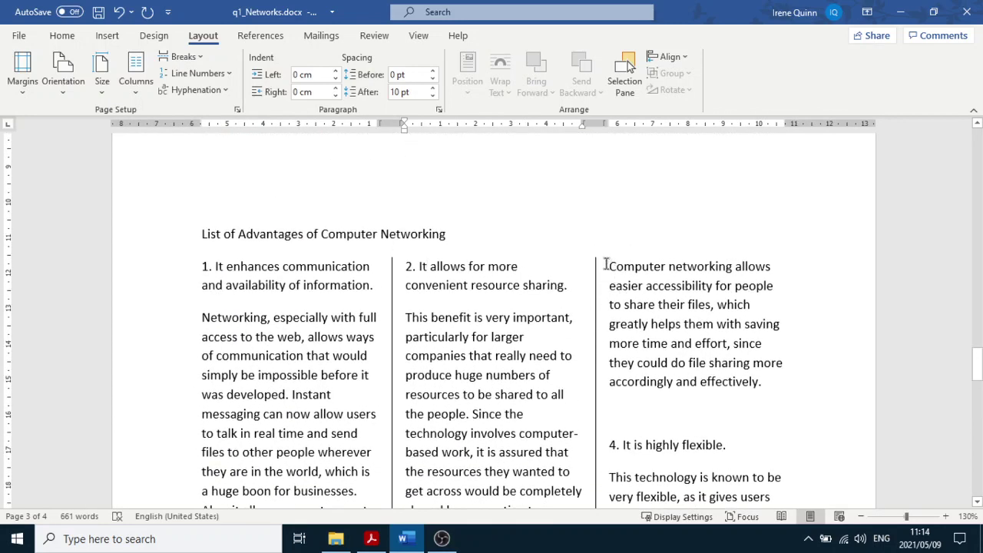
scroll(516, 370, down, 3)
click(421, 415)
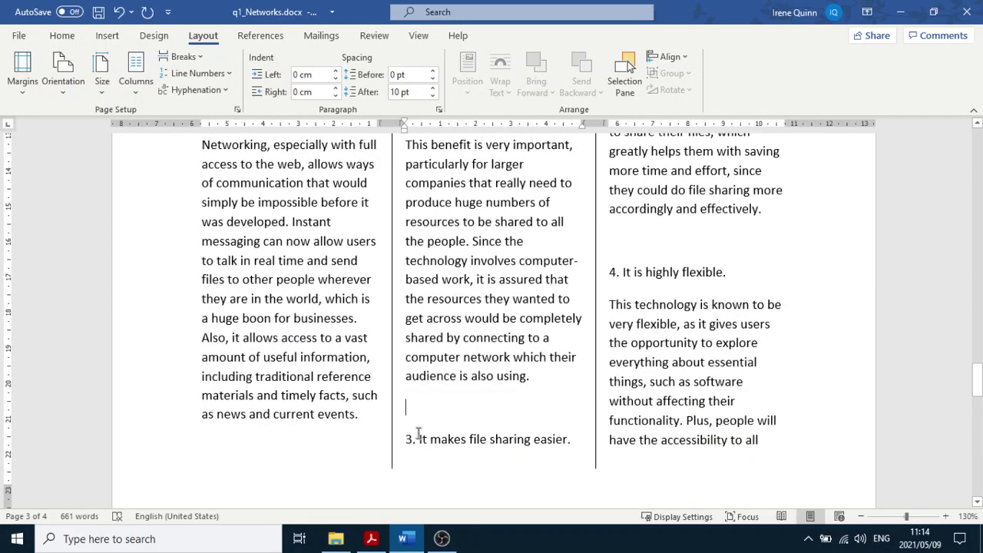
key(Return)
key(Return)
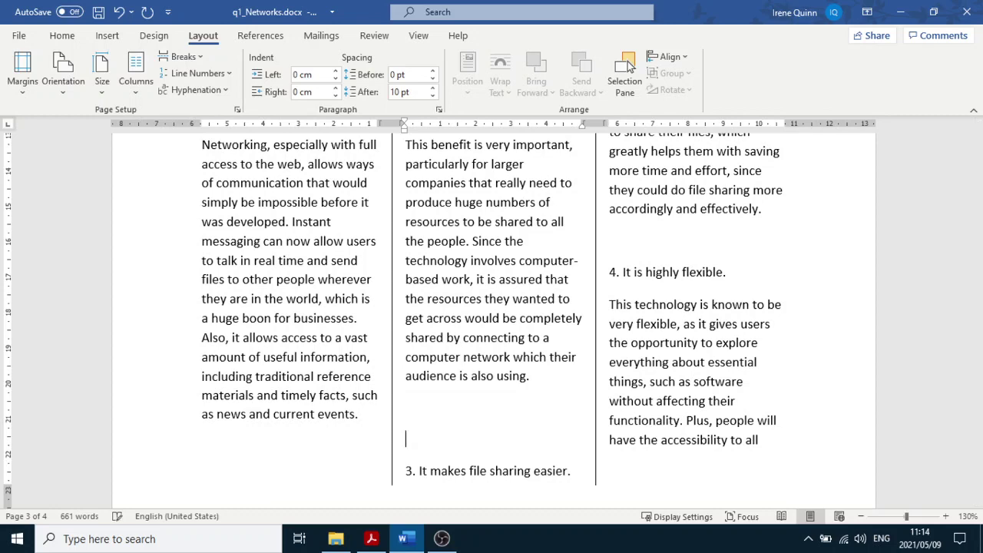
Check the new column layout, then bring up QUESTION.pdf.
scroll(583, 380, up, 4)
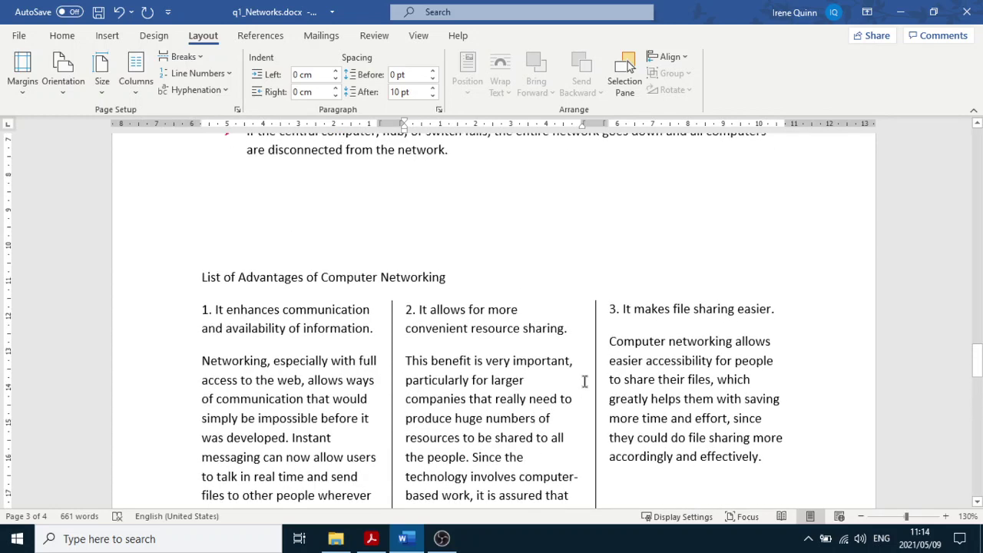
scroll(622, 314, down, 2)
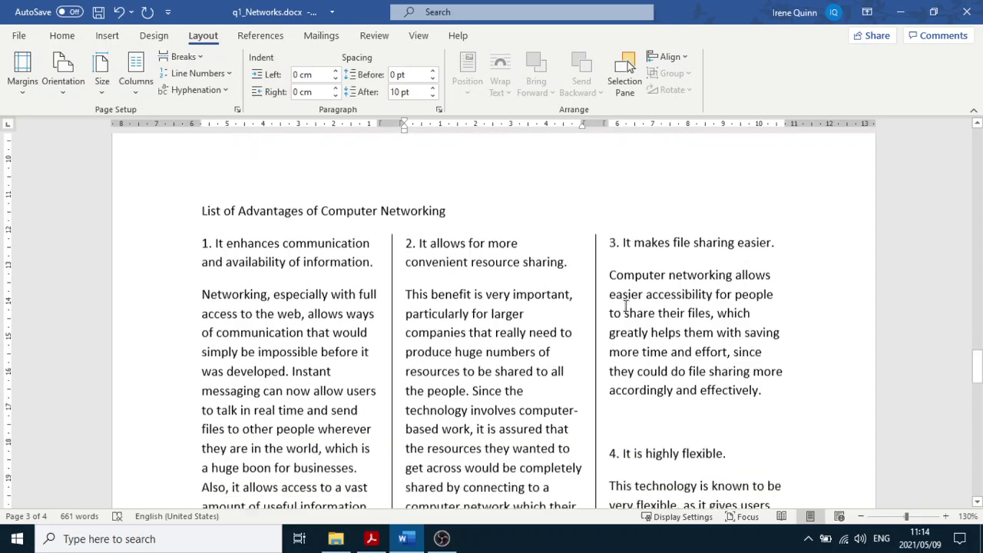
scroll(620, 233, down, 3)
scroll(676, 229, up, 2)
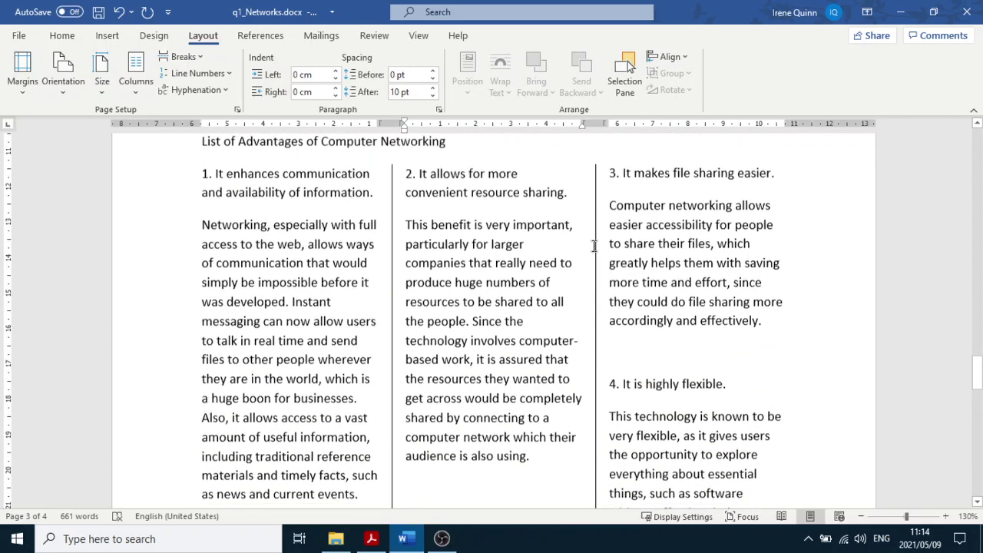
scroll(564, 268, down, 10)
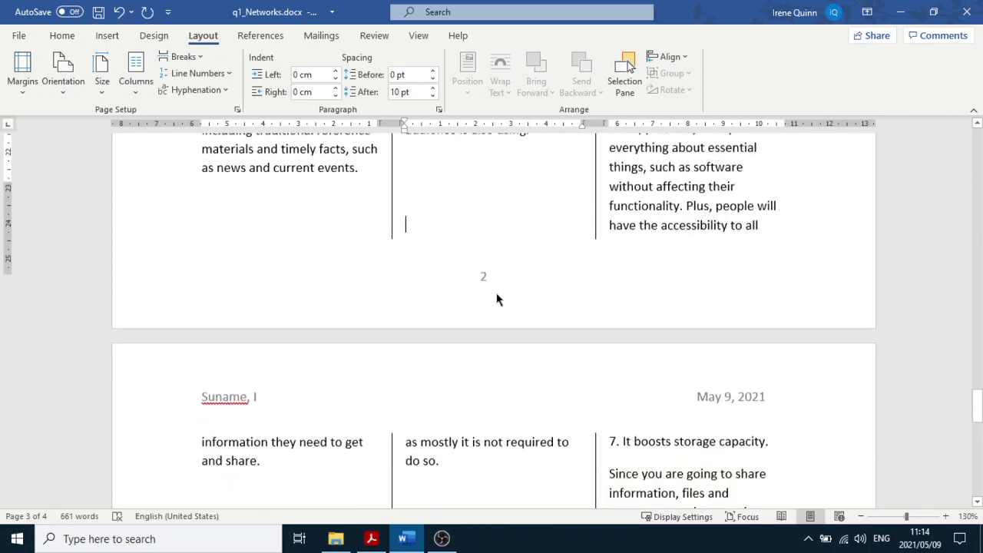
scroll(433, 314, down, 5)
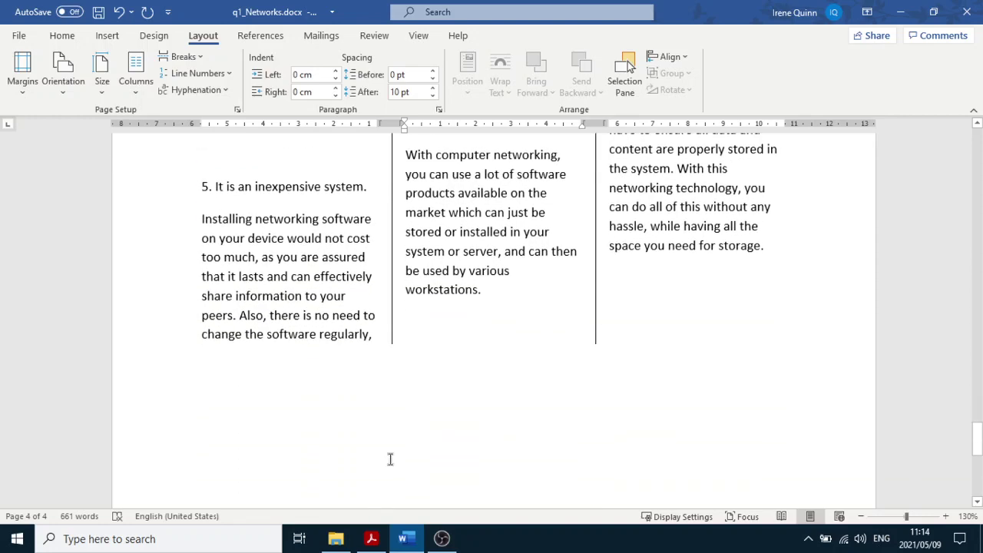
click(384, 537)
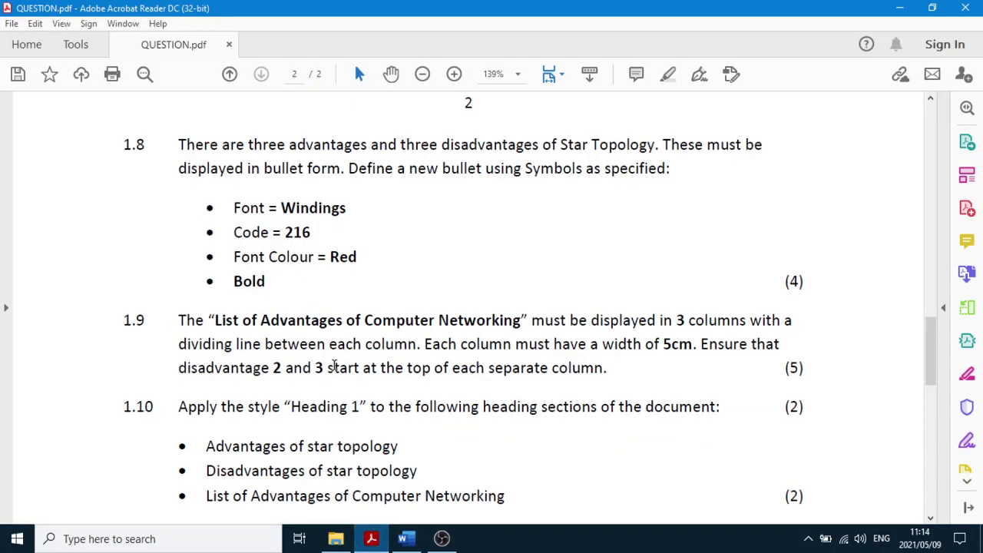
Read PDF tasks 1.10–1.14 about Heading 1 styles, then go back to q1_Networks.docx.
scroll(335, 365, down, 3)
scroll(343, 349, down, 2)
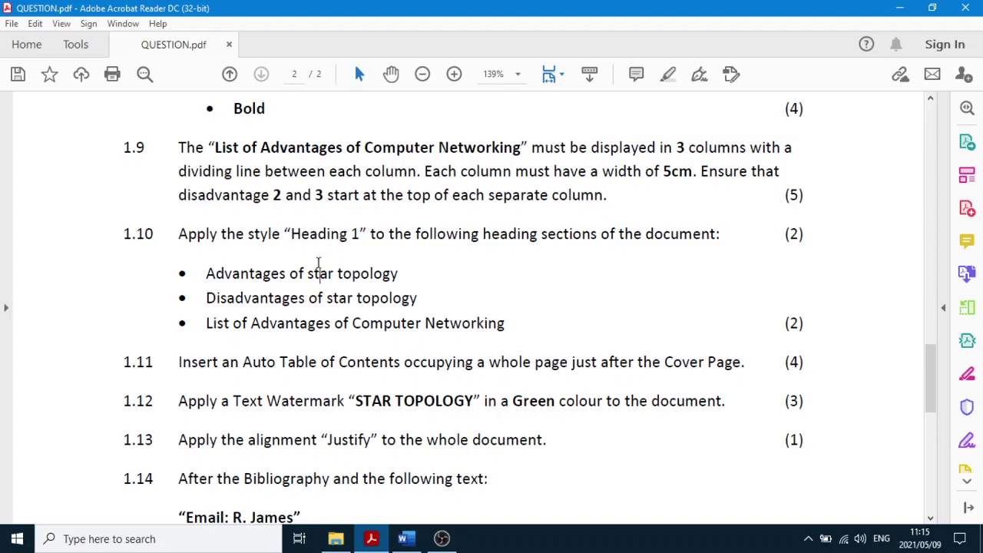
click(298, 323)
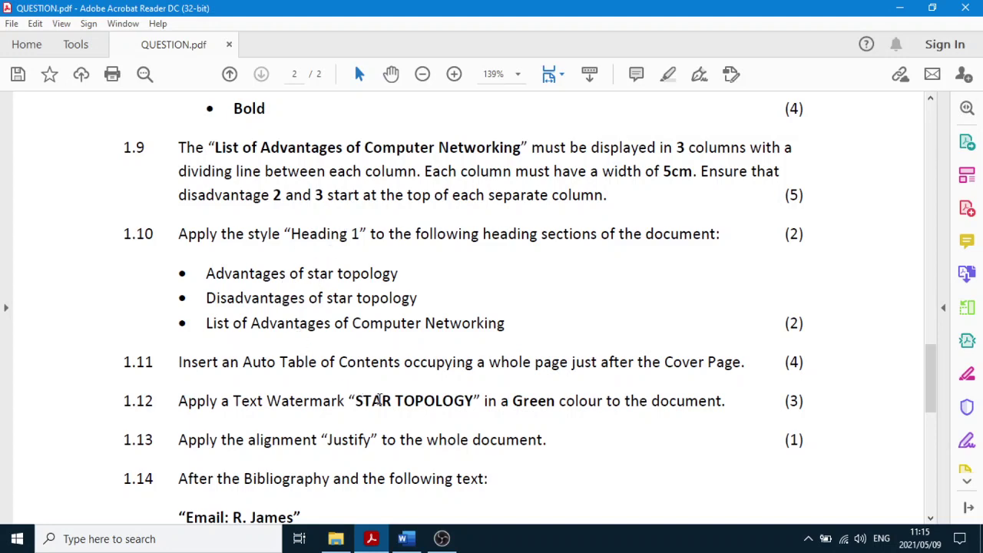
click(399, 540)
scroll(357, 401, up, 10)
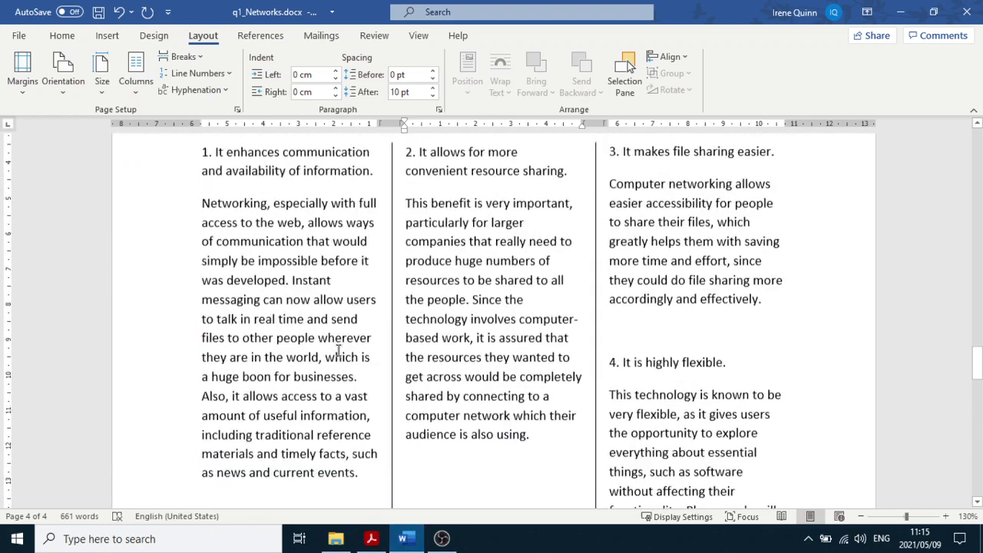
Apply Heading 1 to the Advantages of star topology heading.
scroll(338, 349, up, 20)
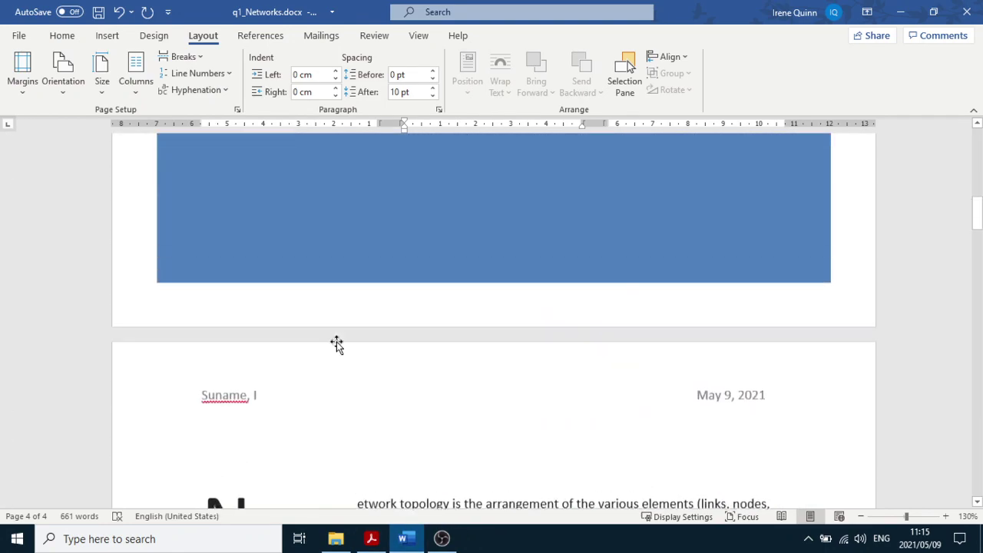
scroll(336, 343, up, 10)
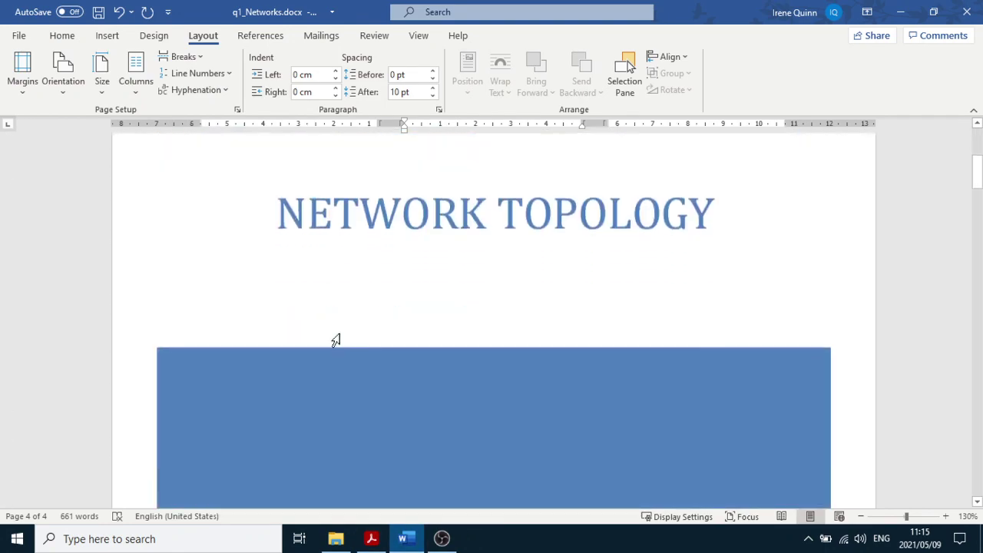
scroll(338, 342, down, 20)
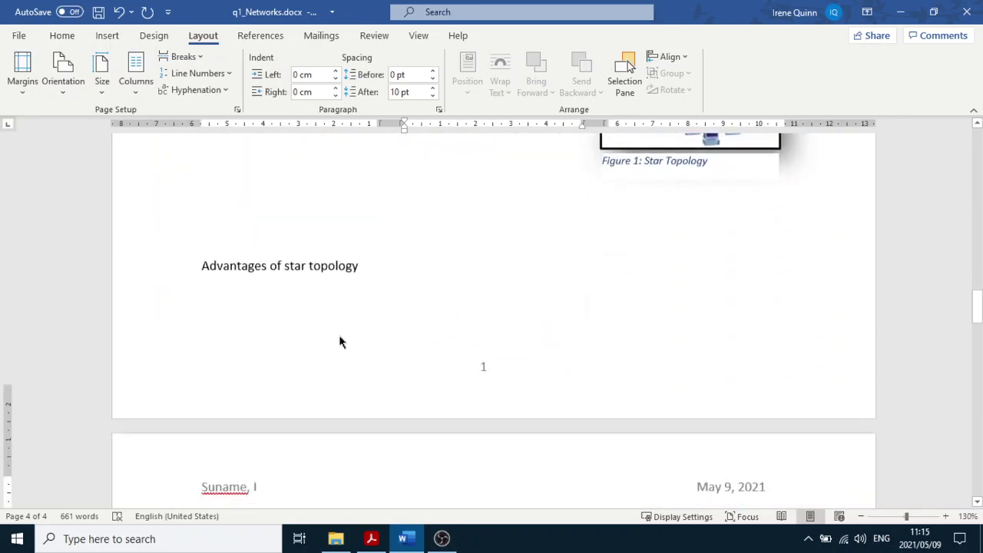
click(363, 217)
drag(367, 218, 221, 218)
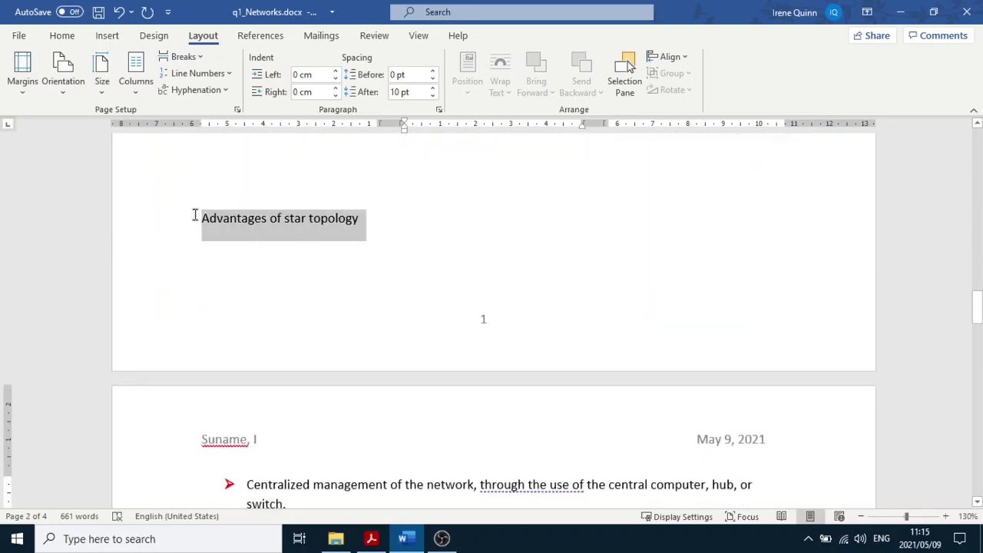
click(68, 38)
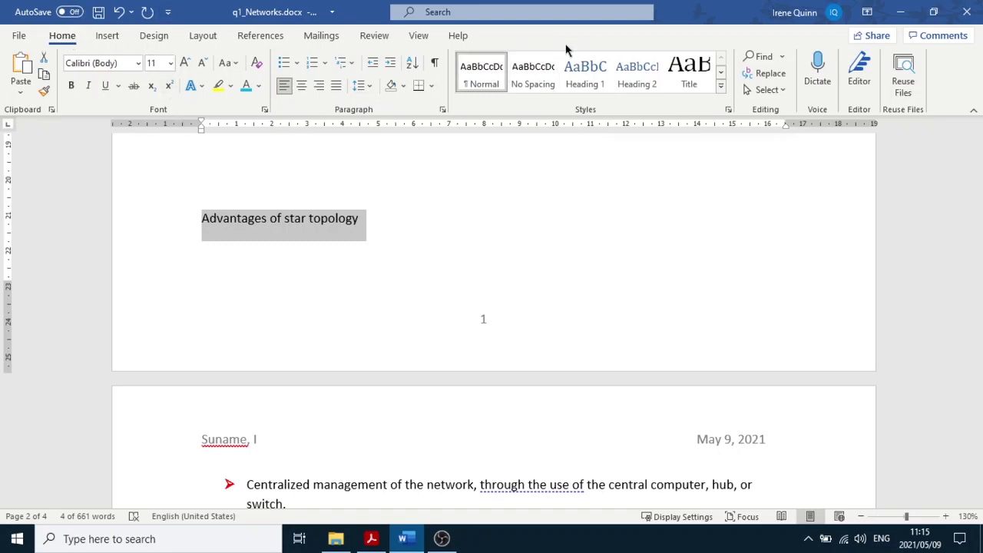
click(588, 77)
Apply Heading 1 to Disadvantages of star topology and List of Advantages of Computer Networking.
scroll(403, 259, down, 6)
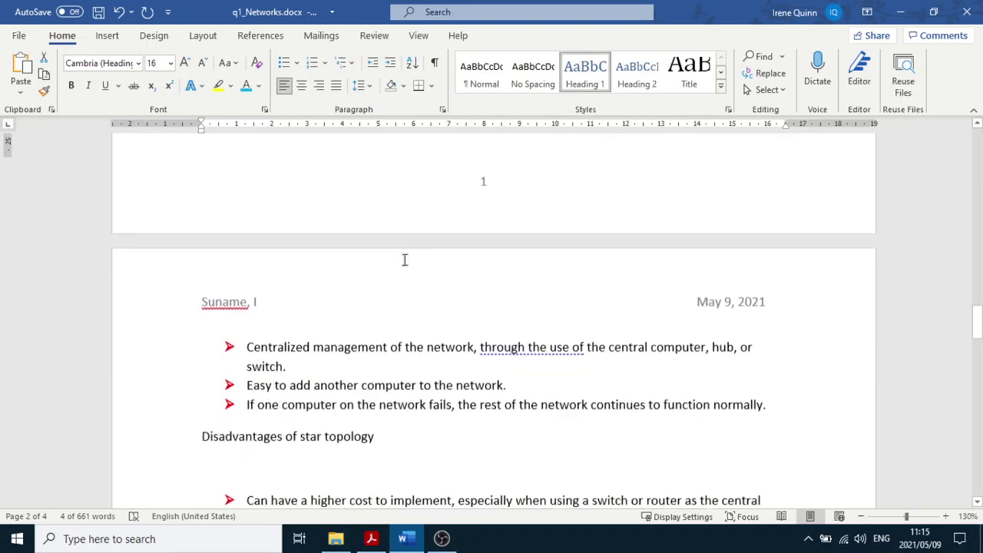
scroll(377, 184, up, 1)
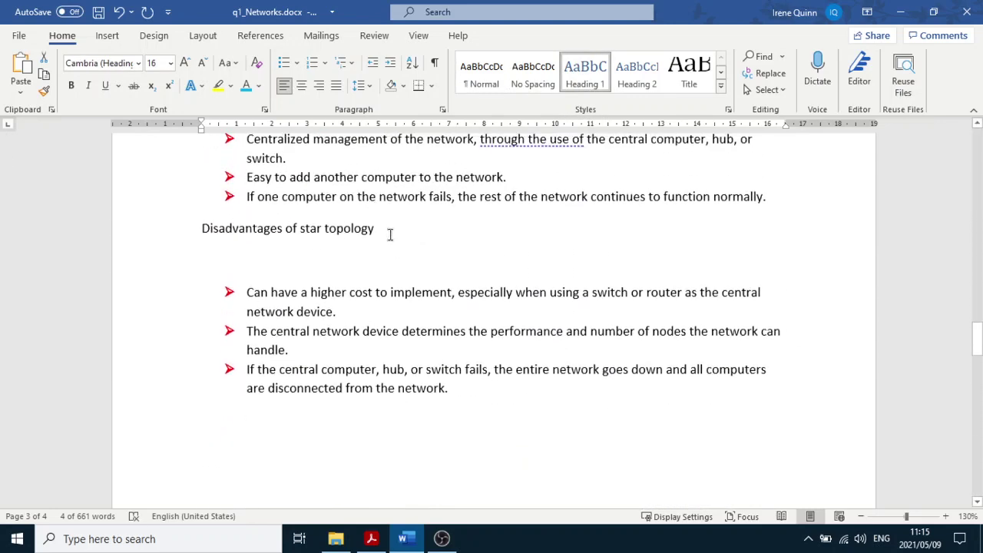
drag(388, 233, 202, 230)
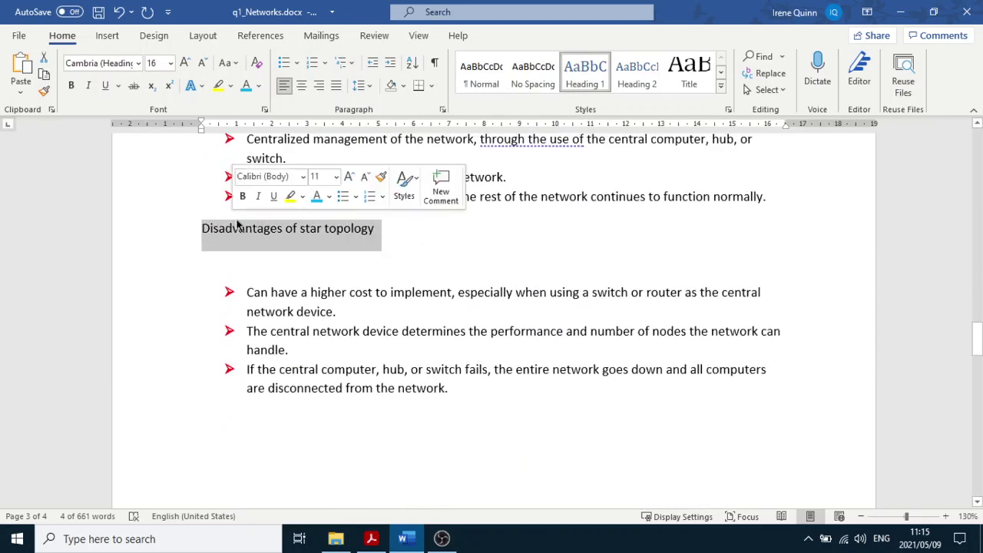
click(583, 75)
scroll(336, 291, down, 8)
scroll(336, 291, up, 3)
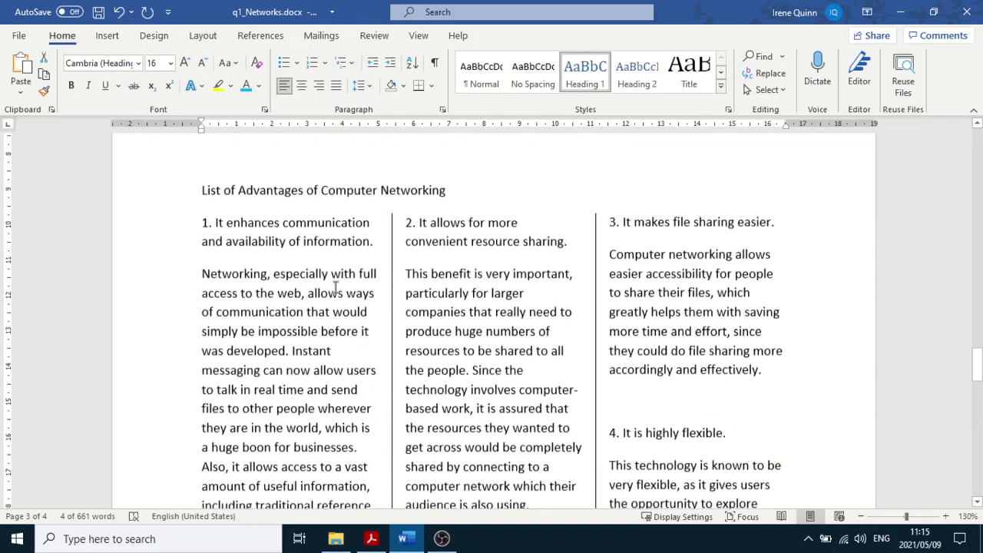
drag(456, 254, 220, 247)
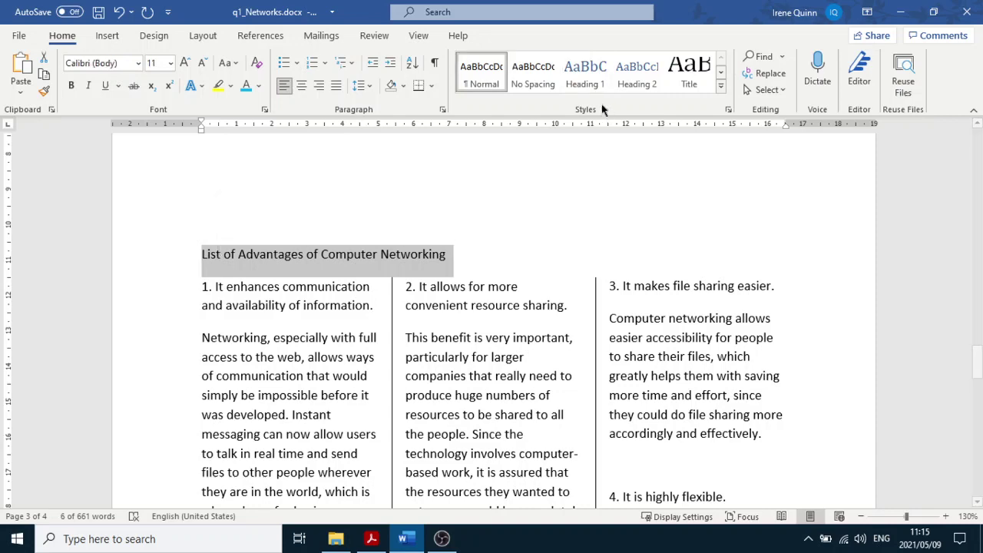
click(581, 76)
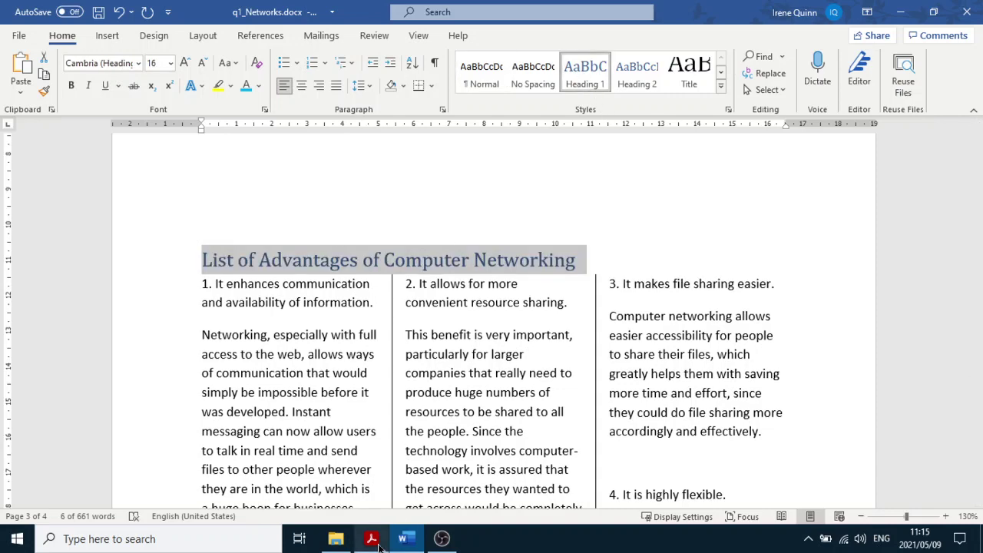
click(371, 538)
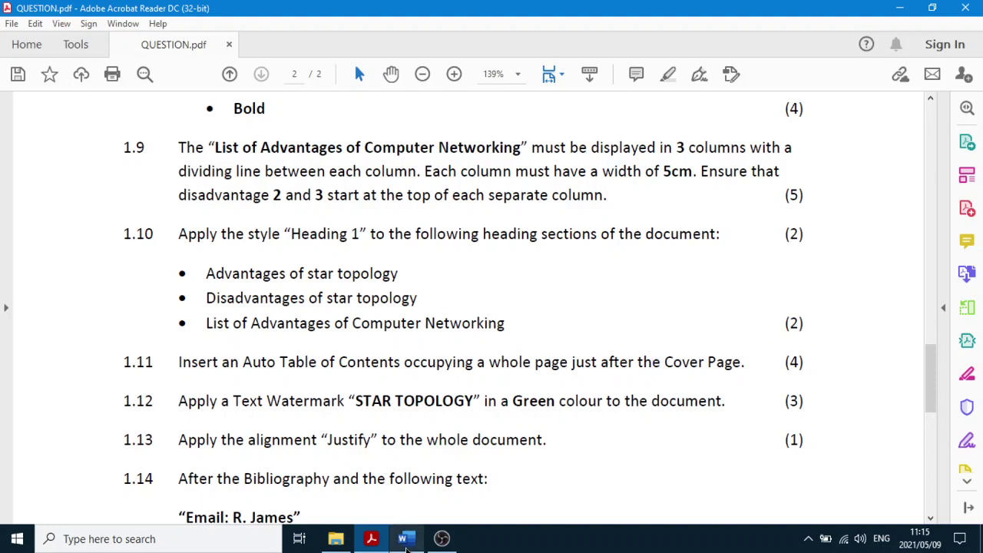
mouse_move(405, 542)
click(405, 472)
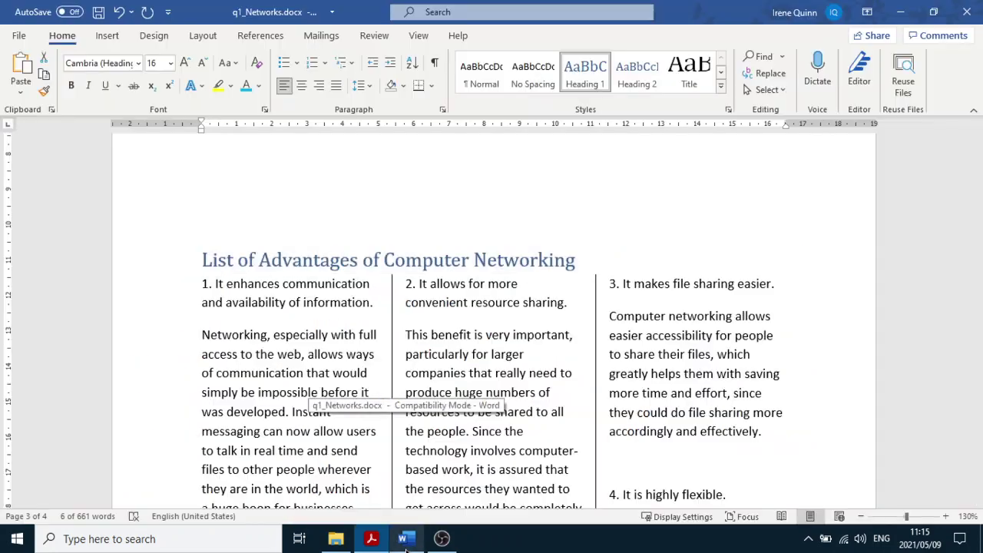
Insert a blank page at the start of page 2, ahead of the network topology introduction.
scroll(376, 410, up, 5)
scroll(376, 410, up, 15)
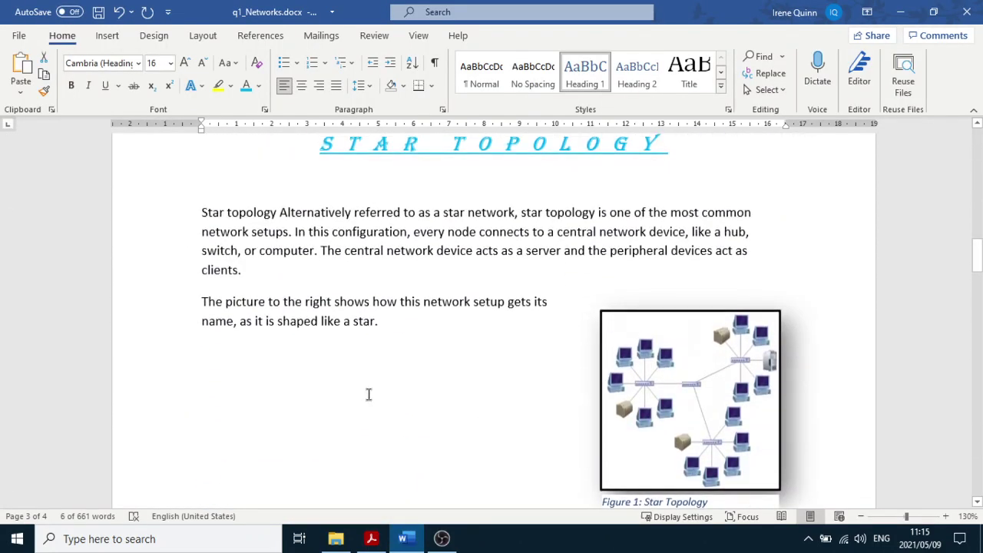
scroll(365, 383, down, 6)
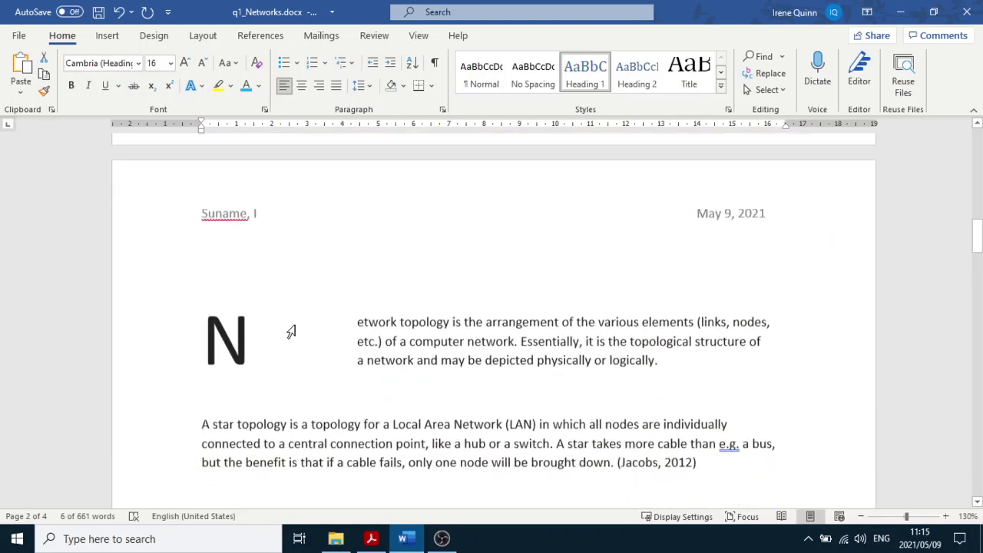
click(223, 260)
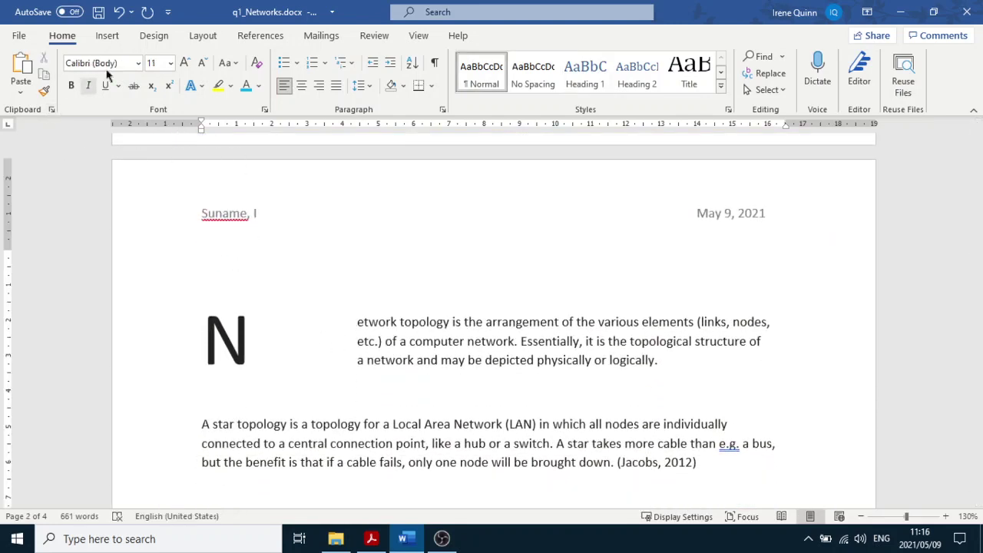
click(108, 38)
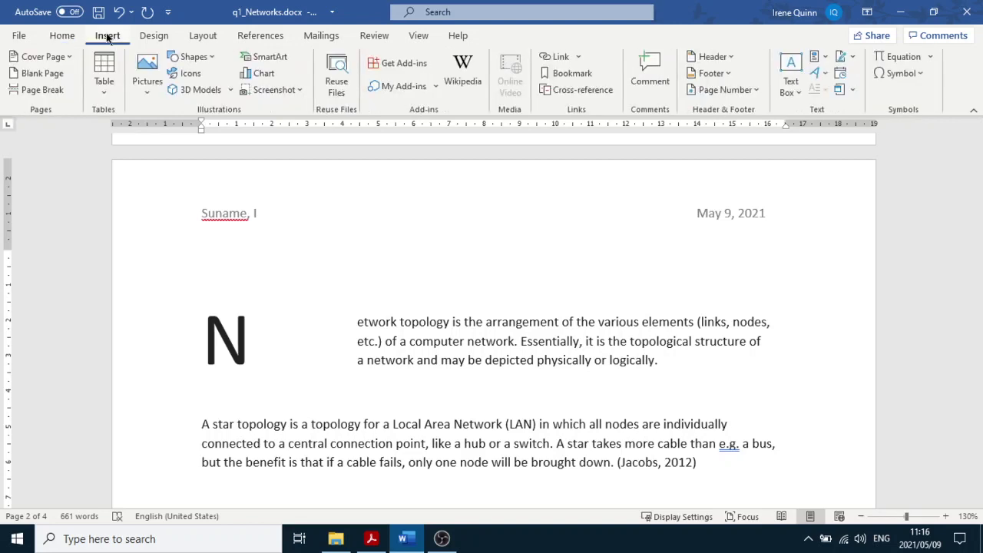
click(57, 80)
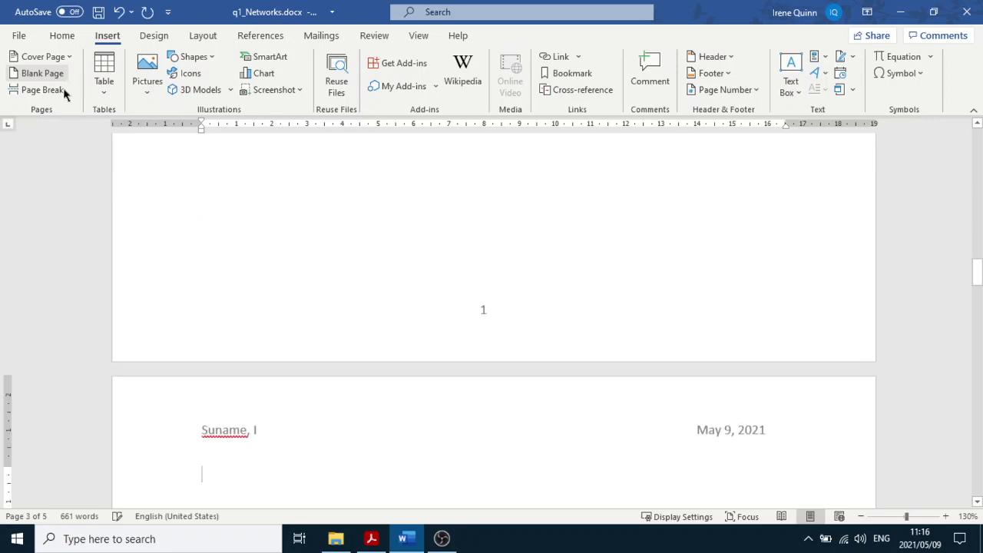
scroll(318, 322, up, 5)
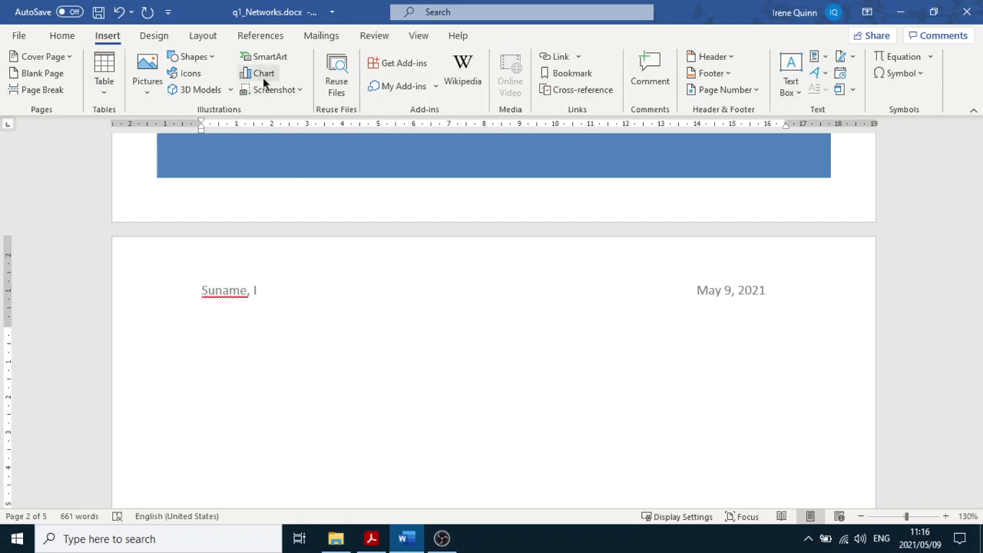
click(266, 37)
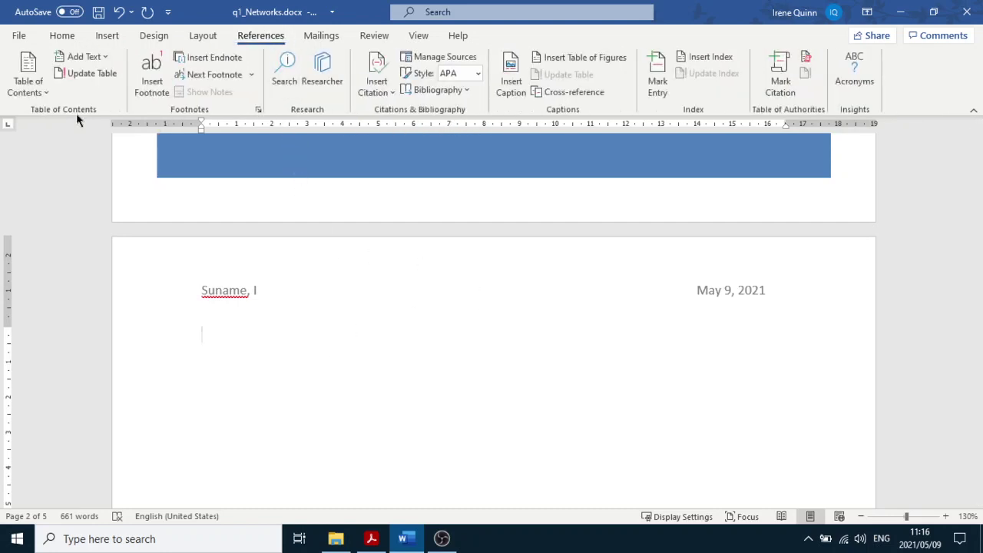
Insert an Automatic Table 1 contents table on the blank page, then switch to the question PDF.
click(44, 88)
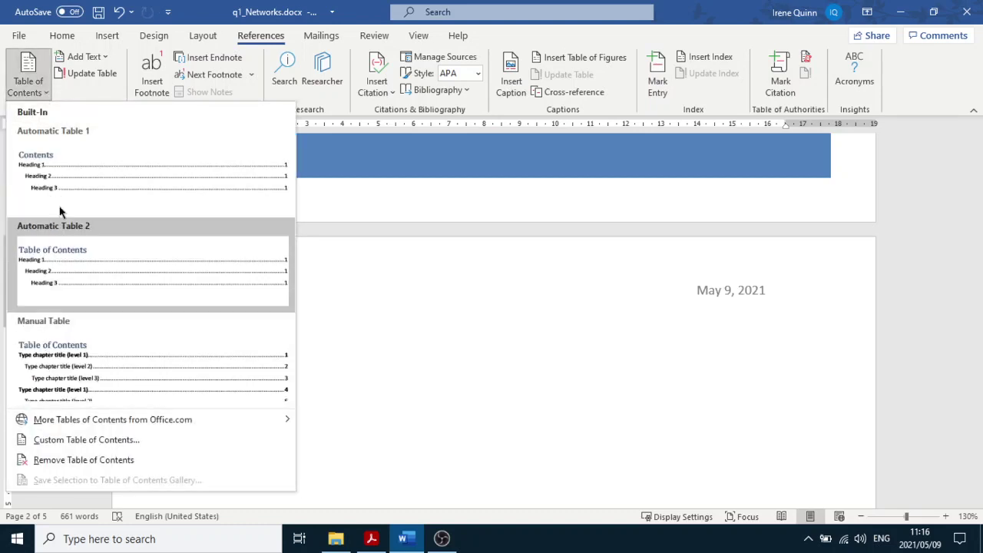
click(67, 183)
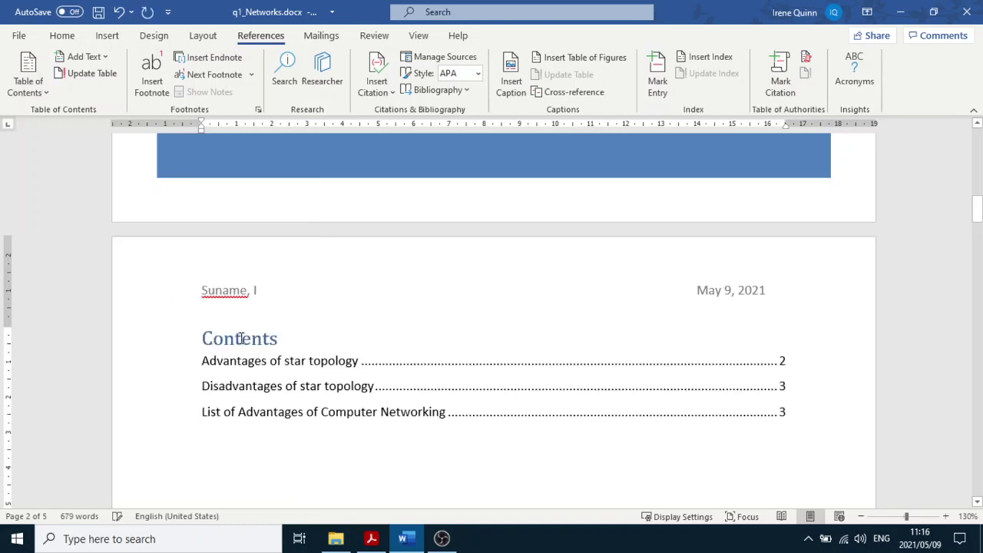
click(371, 538)
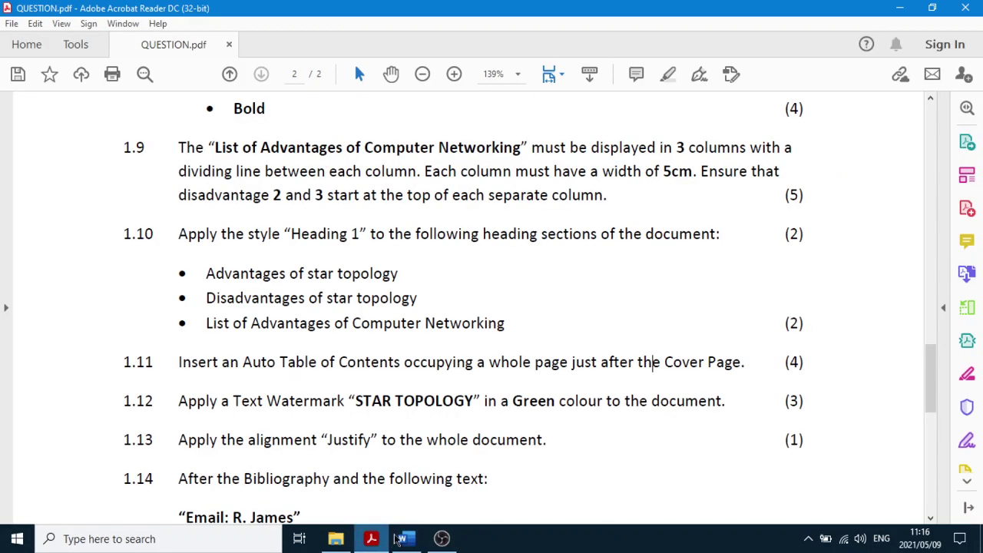
Read items 1.11–1.14 on watermark and hyperlink tasks in QUESTION.pdf, then return to Word.
click(682, 361)
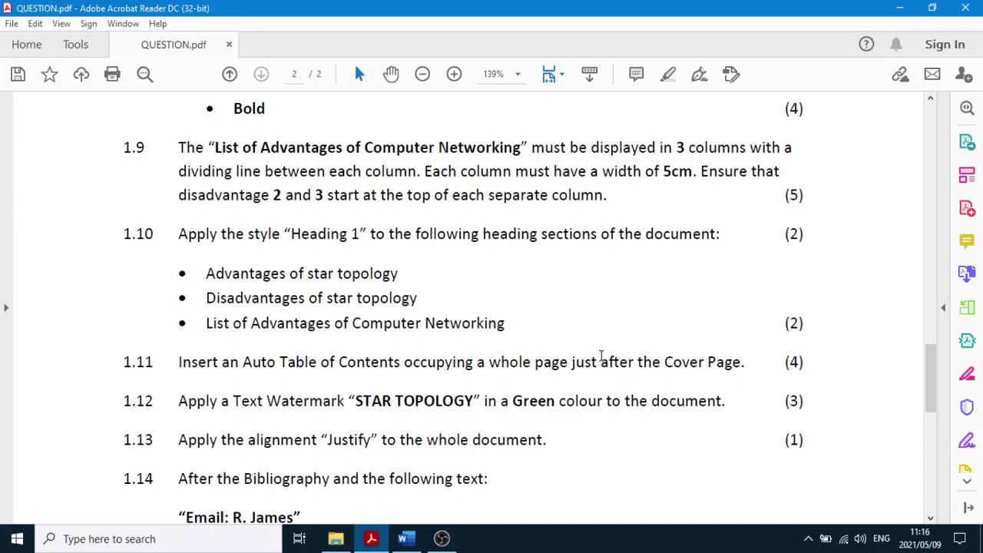
scroll(391, 388, down, 2)
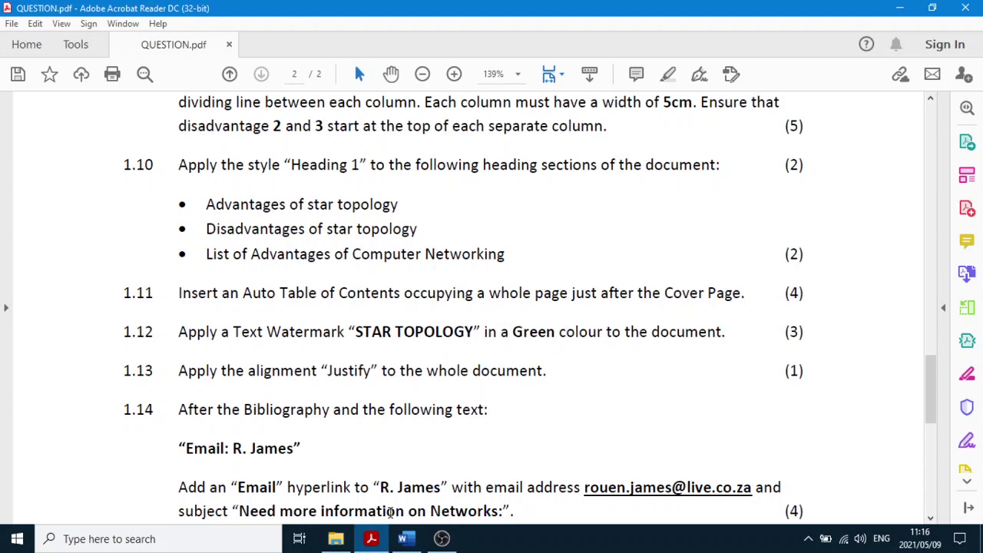
click(406, 538)
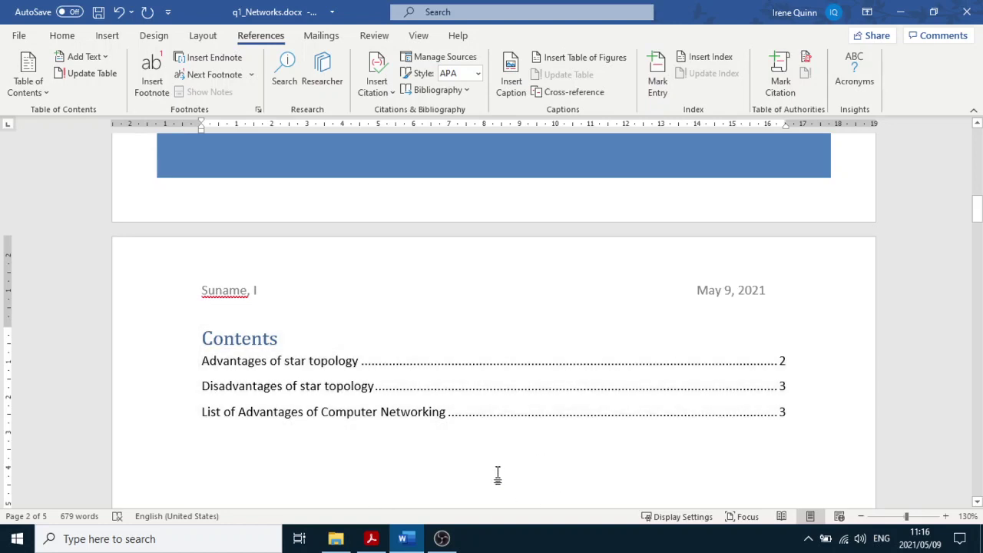
Start a custom text watermark and select the existing ASAP wording to replace it.
click(153, 36)
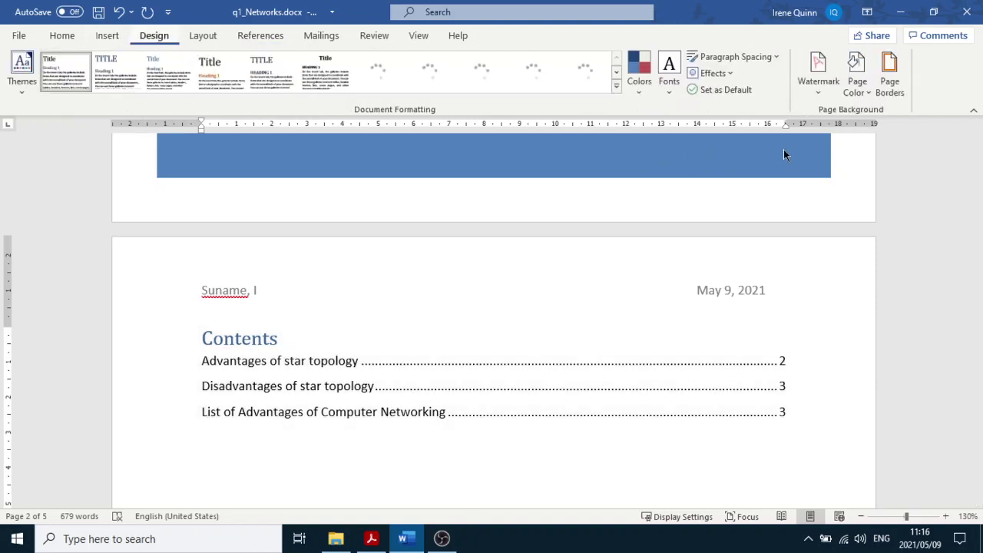
click(814, 86)
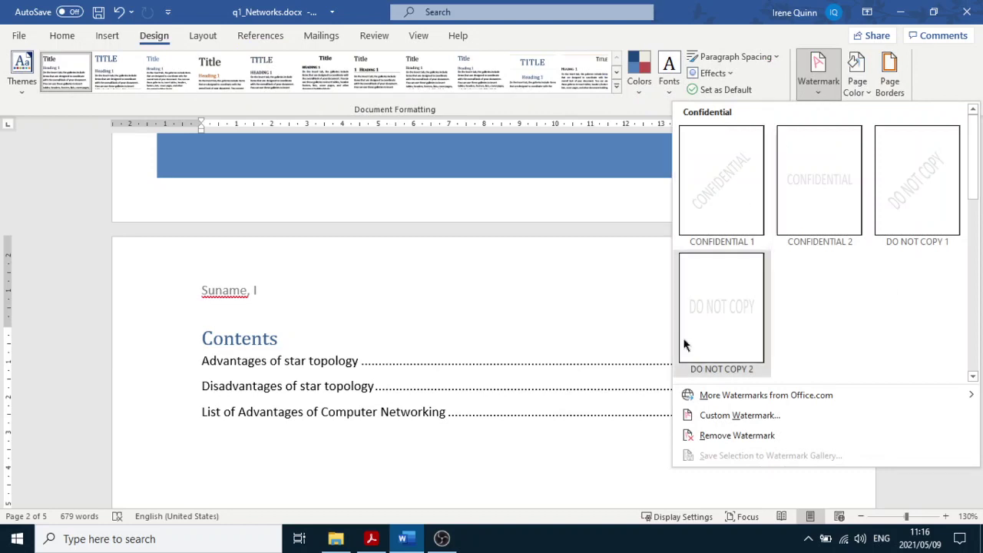
click(723, 415)
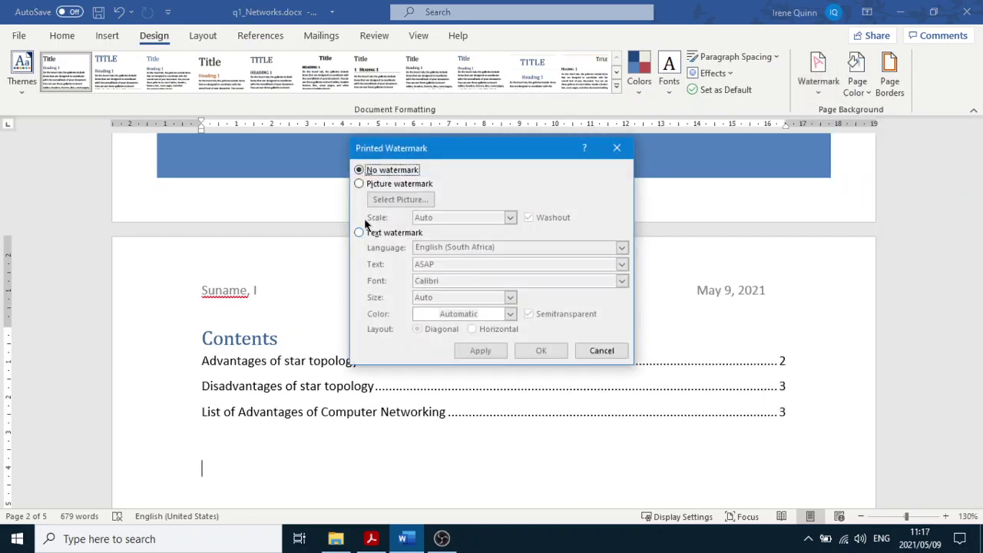
click(361, 234)
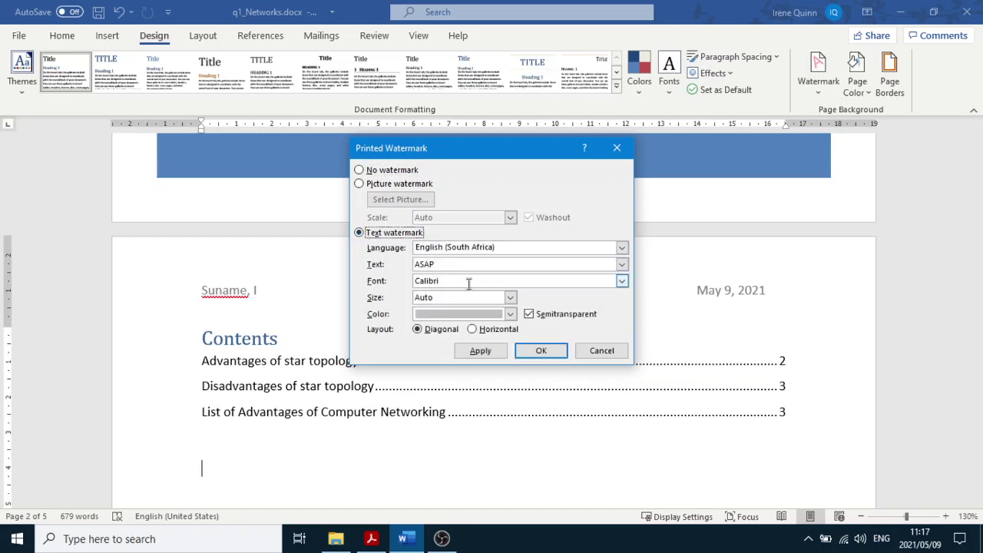
double_click(437, 264)
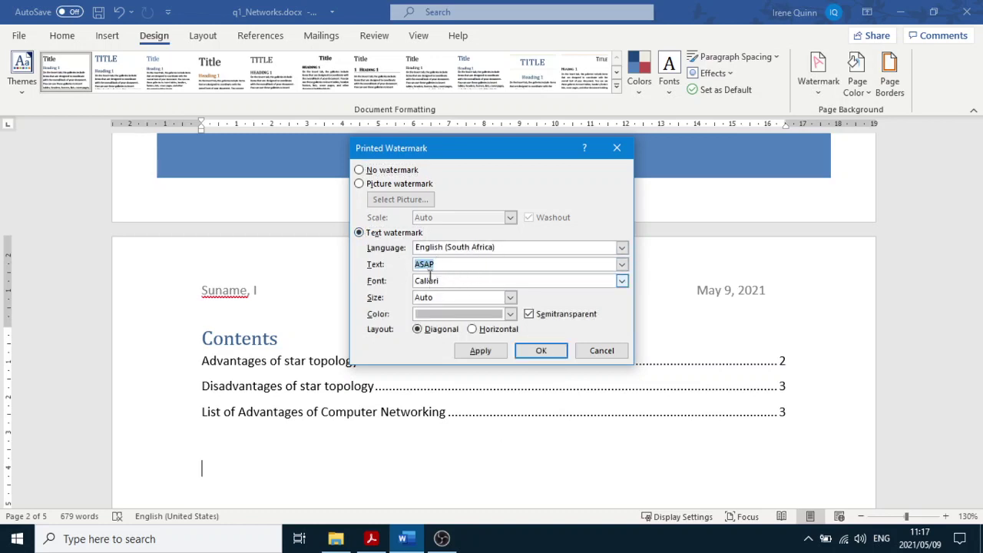
Enter STAR TOPOLOGY as the watermark text in green and apply it.
click(372, 541)
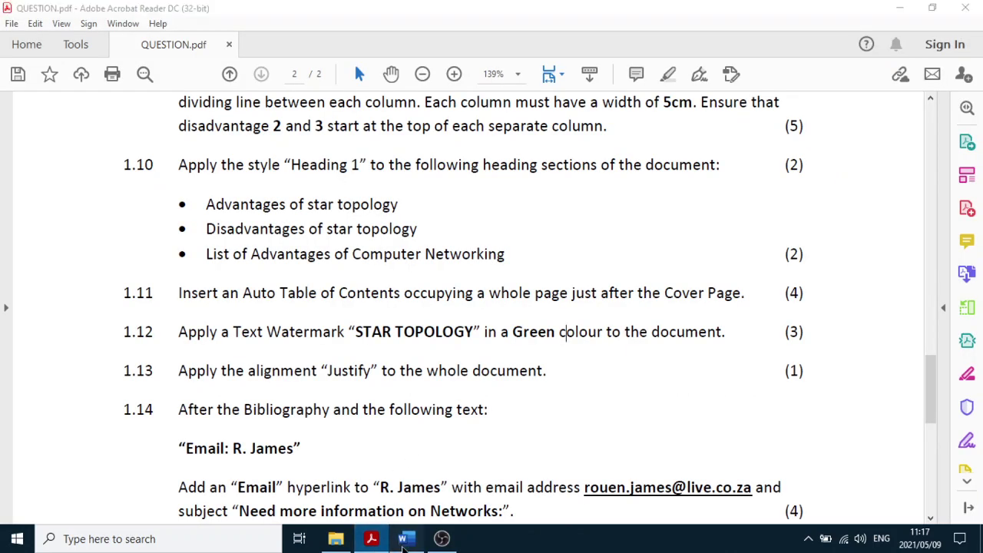
click(405, 539)
text(STAR TOPOLOGY)
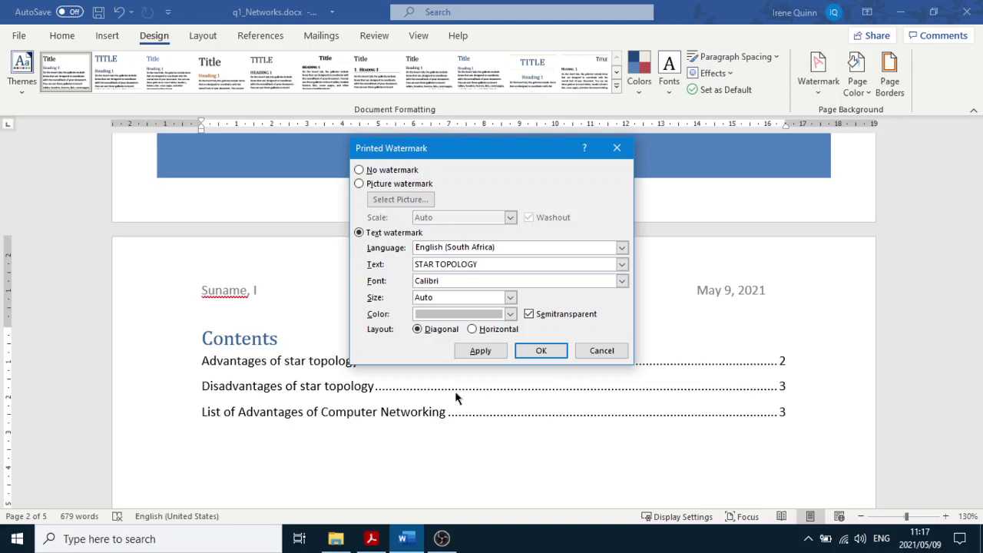
click(510, 316)
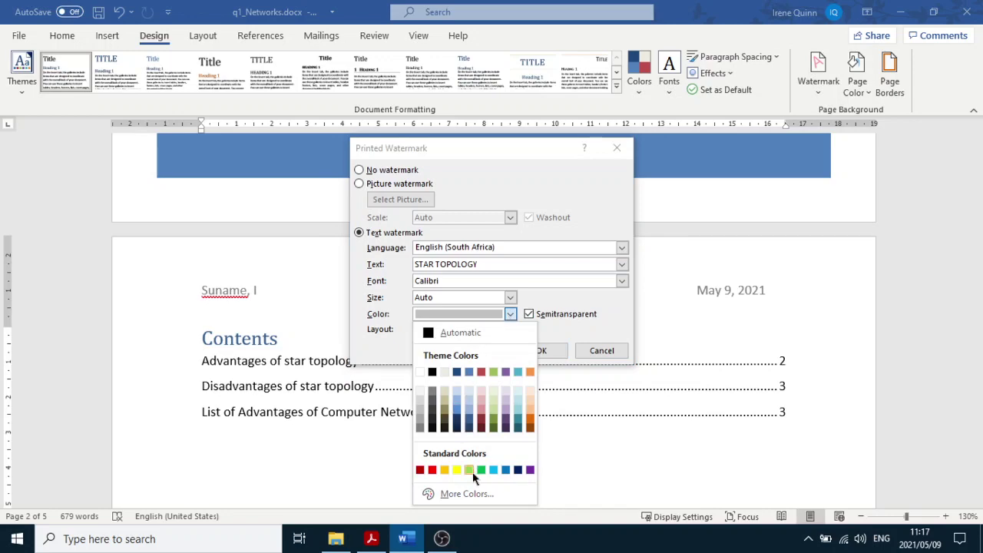
click(470, 470)
click(371, 539)
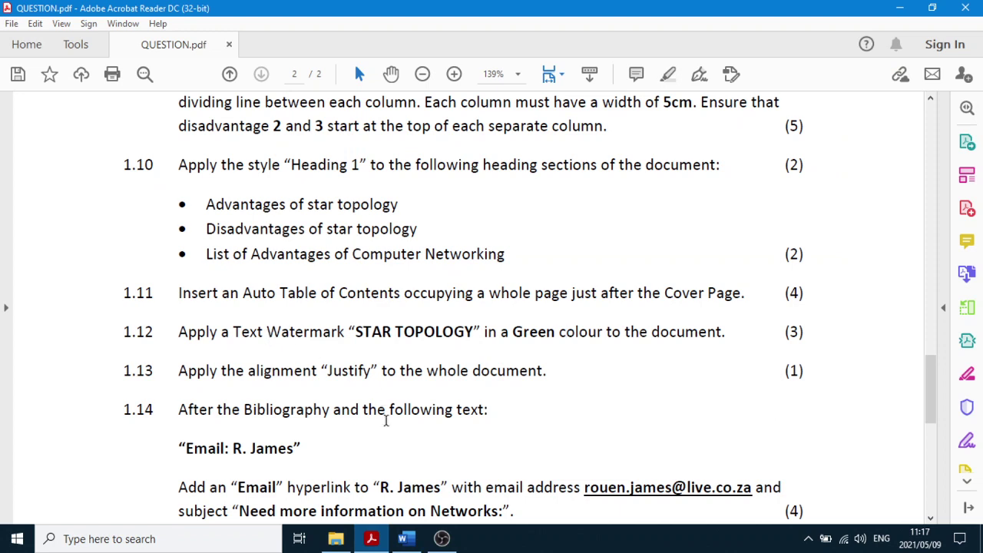
click(405, 538)
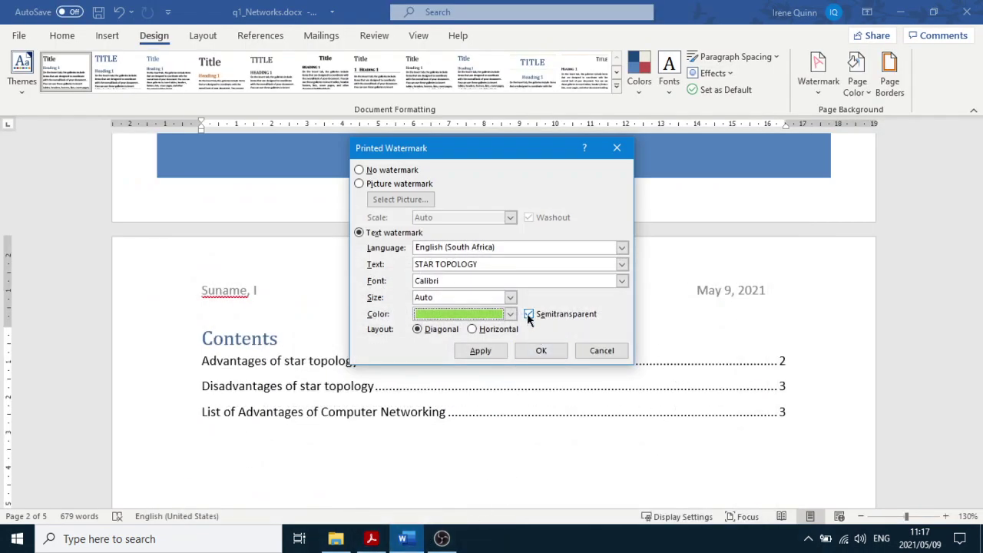
click(541, 352)
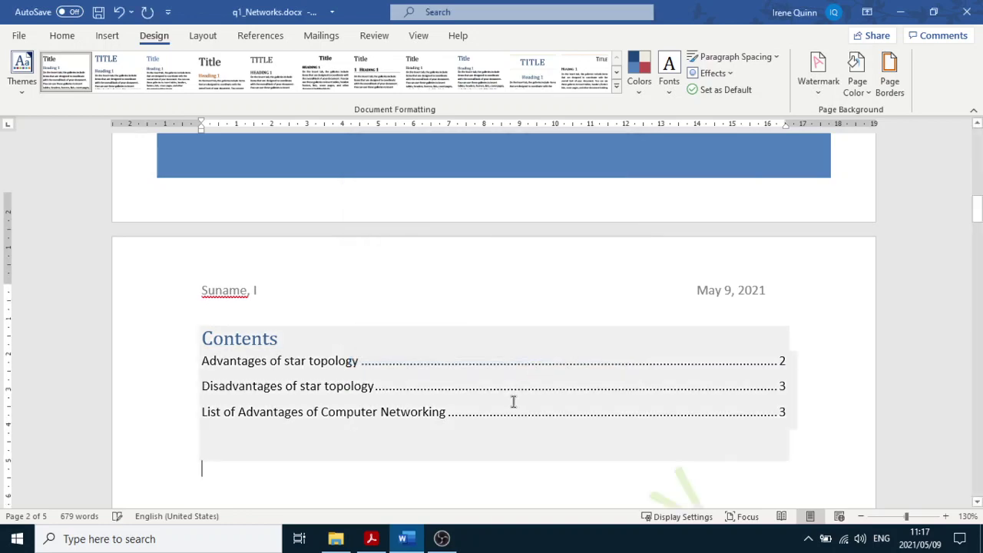
Scroll through the pages to confirm the green STAR TOPOLOGY watermark, then switch to the PDF.
scroll(512, 402, down, 6)
scroll(500, 428, up, 3)
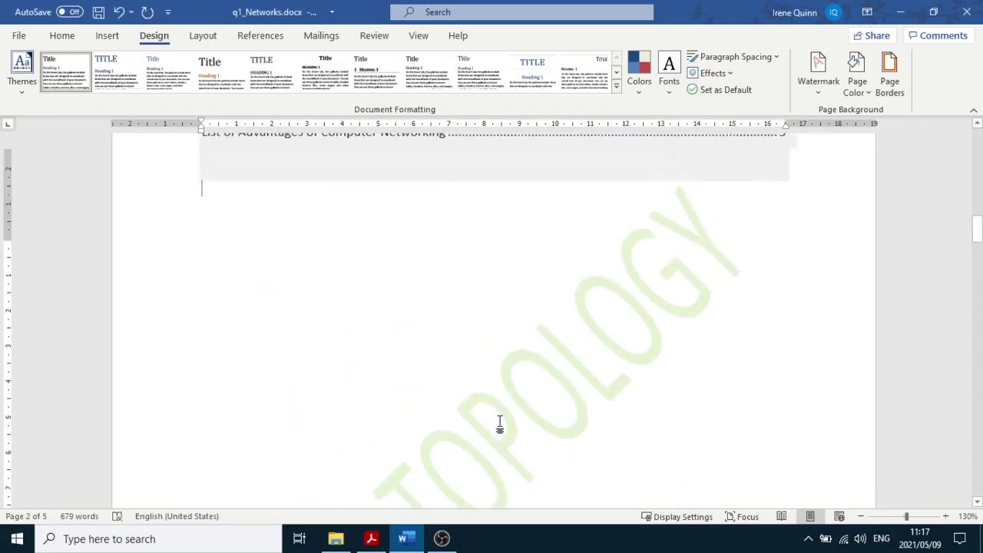
scroll(499, 424, up, 10)
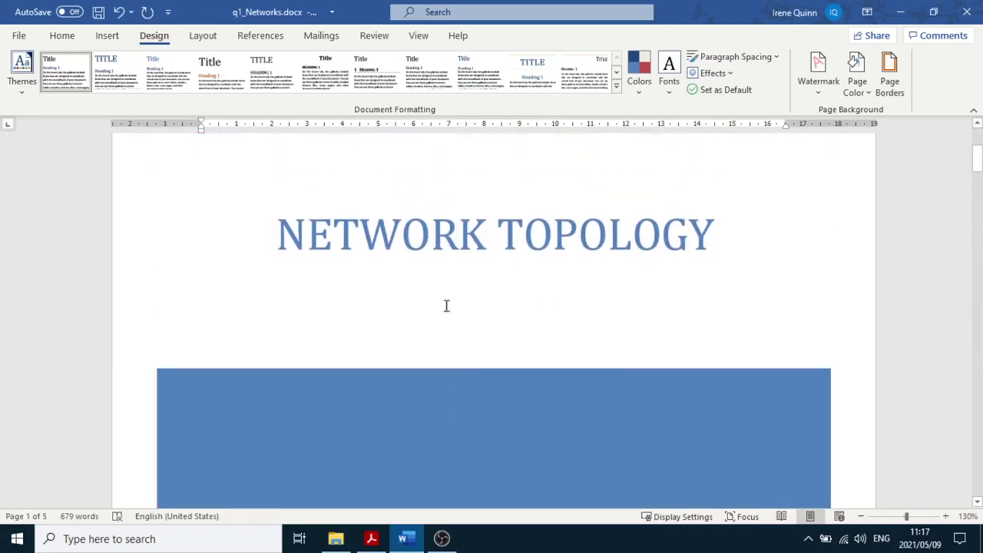
scroll(446, 306, up, 5)
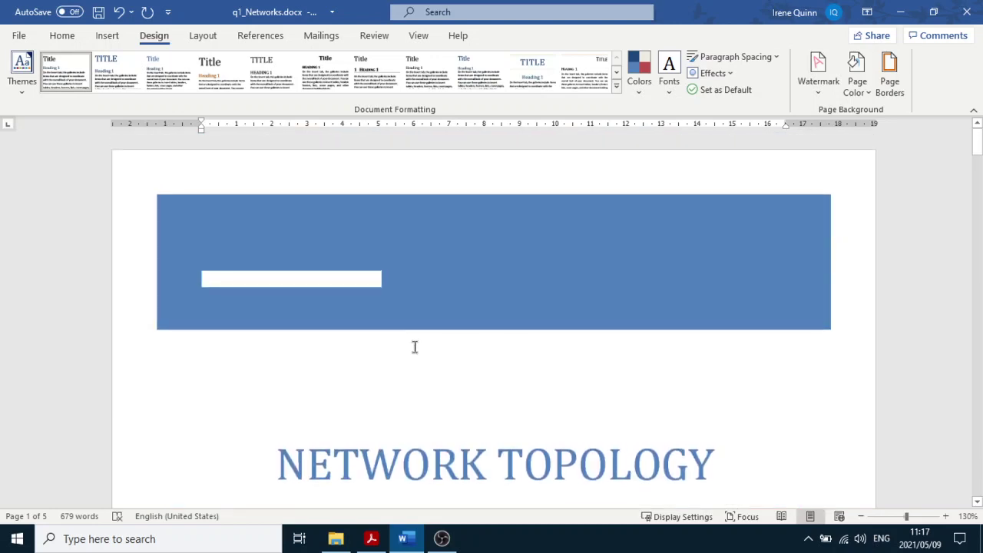
scroll(414, 345, down, 10)
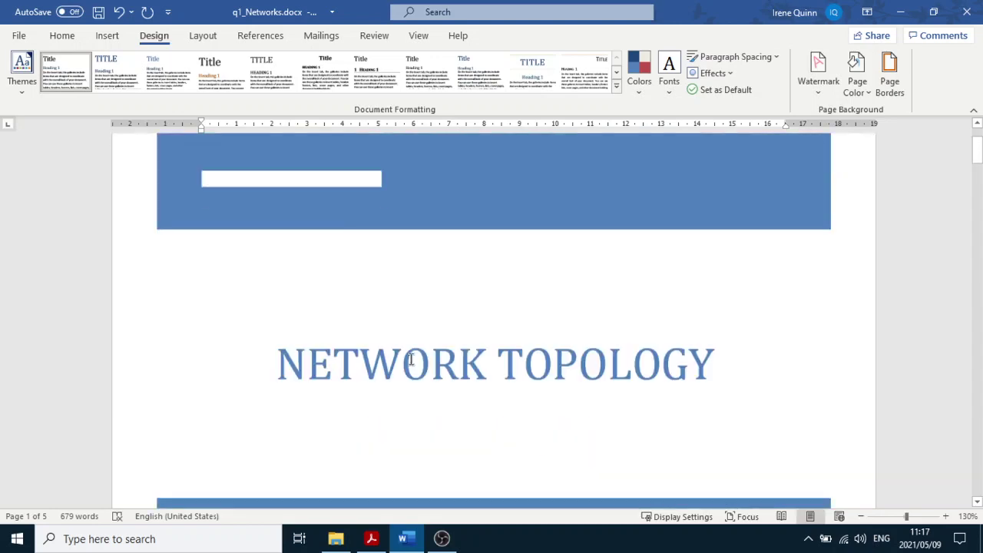
scroll(407, 375, down, 3)
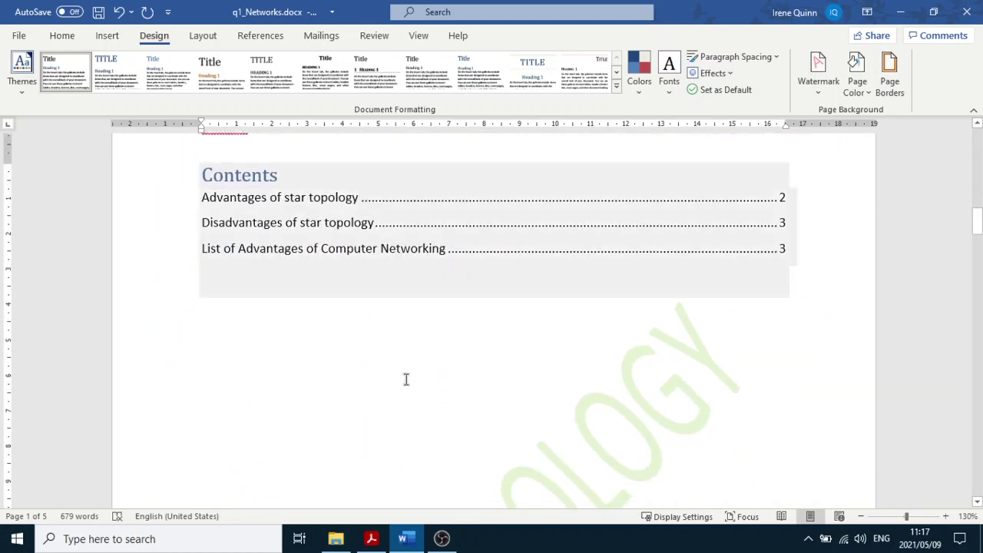
scroll(606, 391, down, 3)
scroll(527, 364, down, 15)
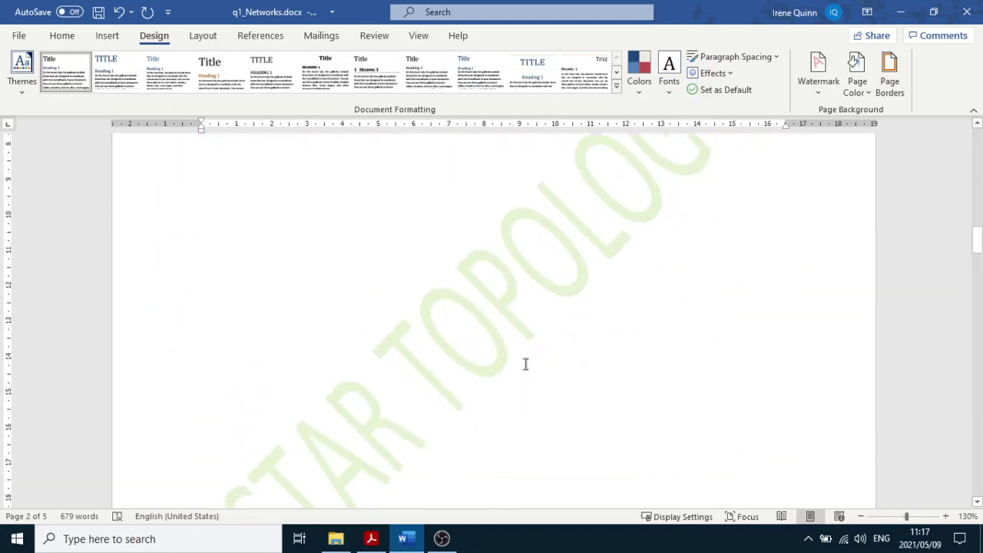
scroll(416, 379, down, 10)
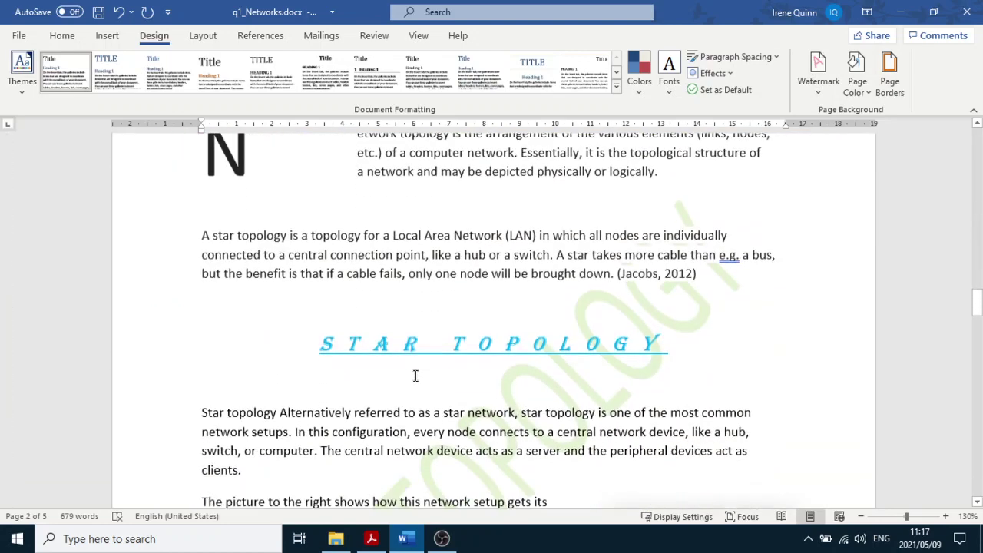
click(371, 538)
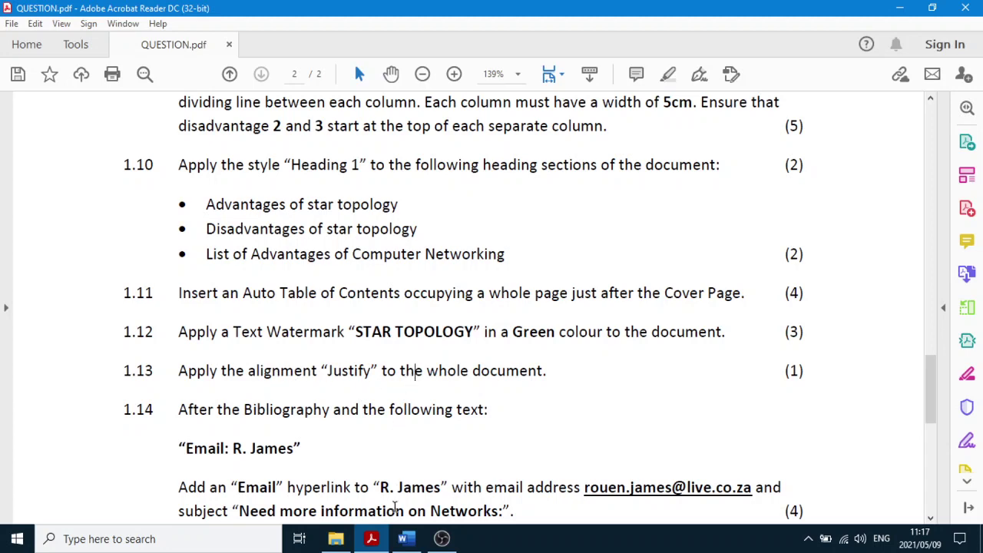
Select all of q1_Networks.docx and justify the text for task 1.13.
click(405, 538)
scroll(389, 454, up, 4)
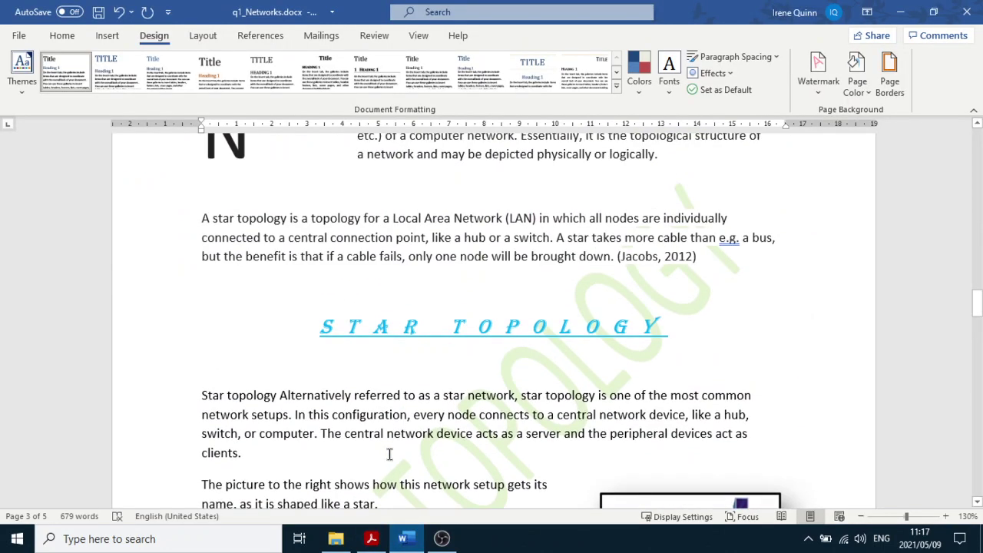
key(ctrl+a)
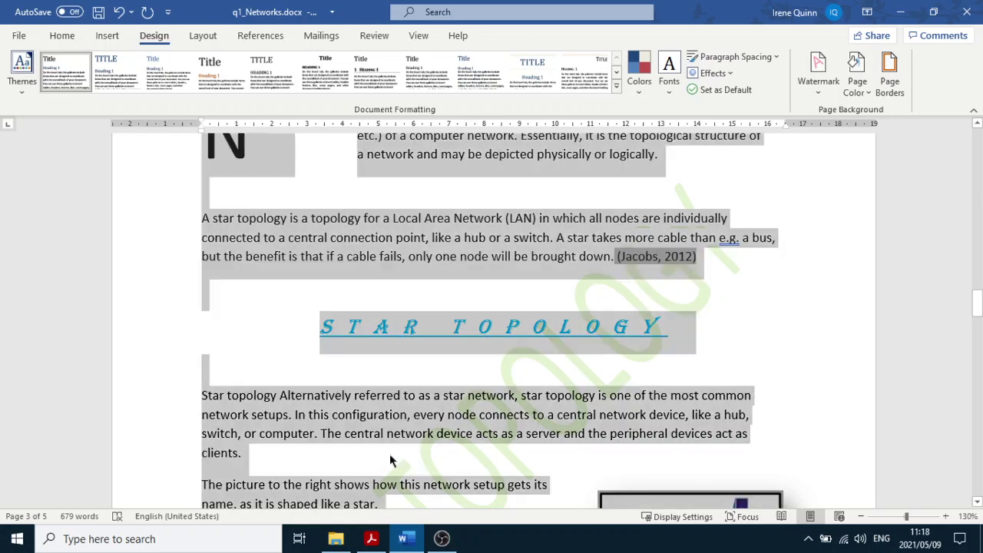
click(57, 39)
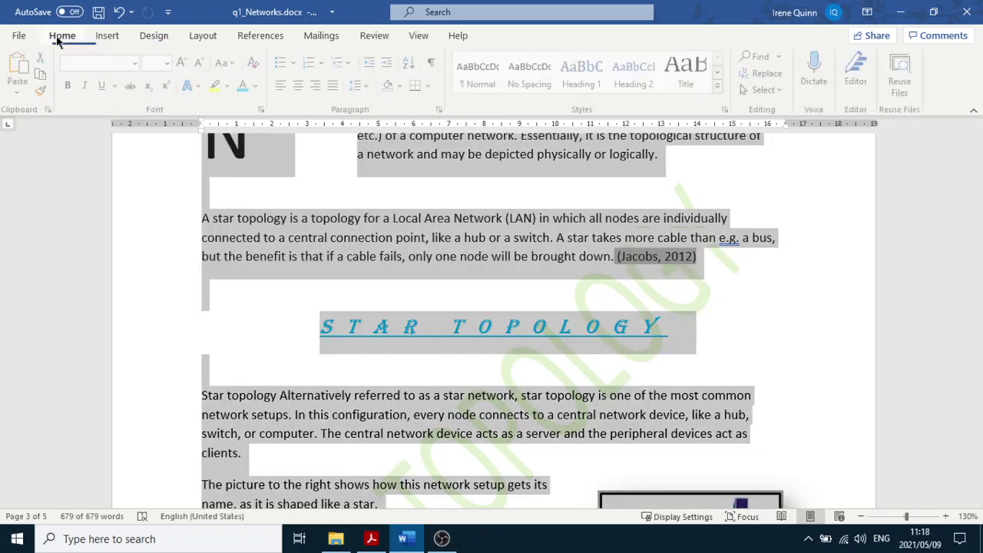
click(335, 86)
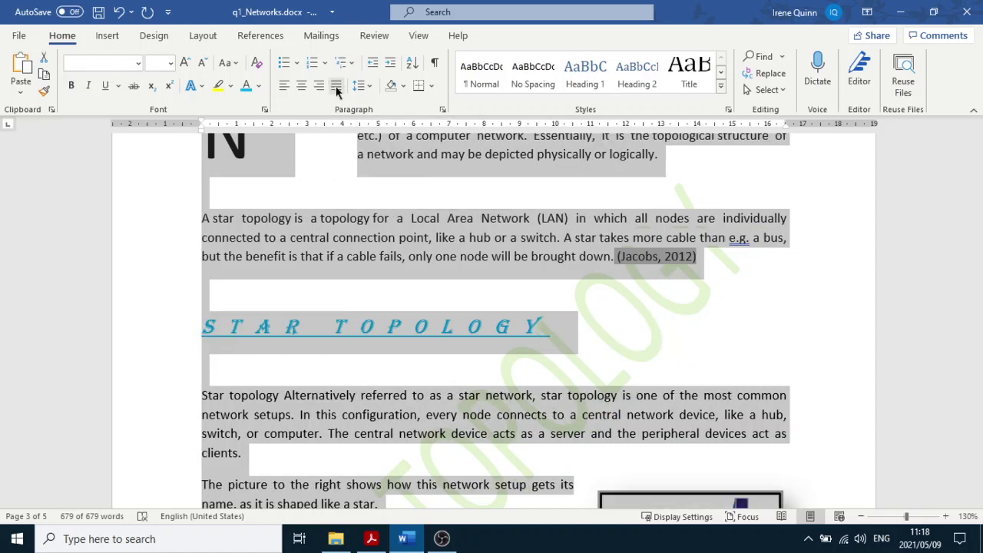
click(793, 313)
scroll(511, 355, down, 5)
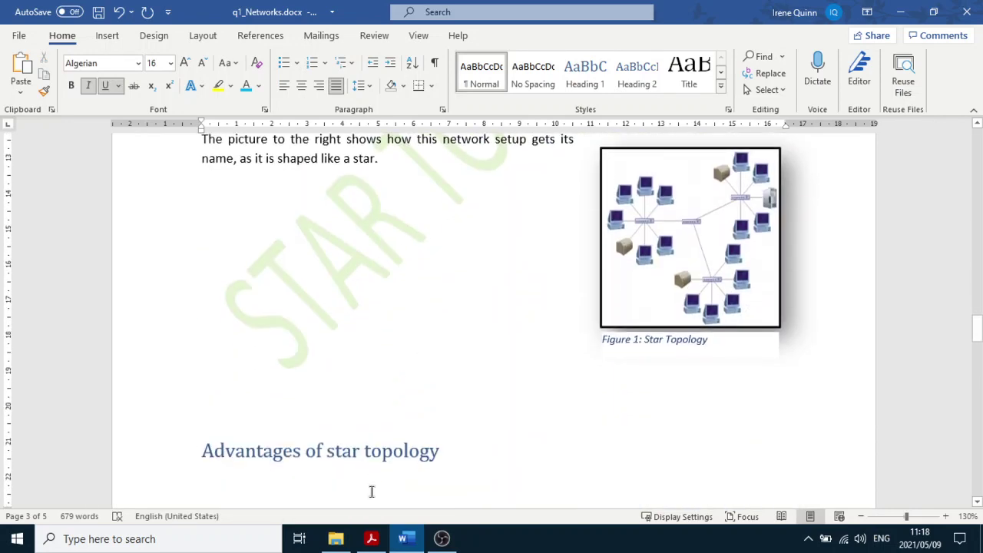
click(370, 538)
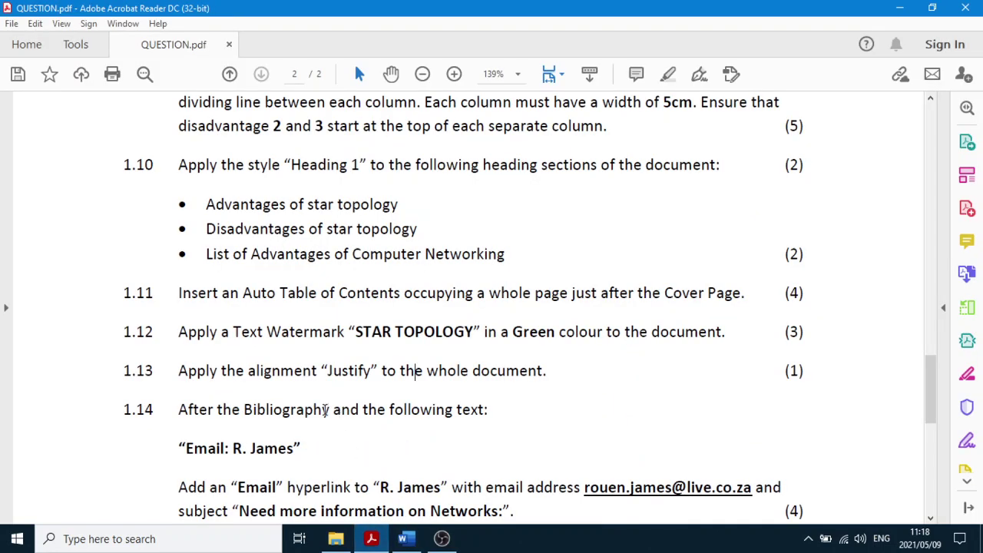
Read question 1.14's e-mail hyperlink requirements in the PDF, then return to Word.
scroll(323, 397, down, 2)
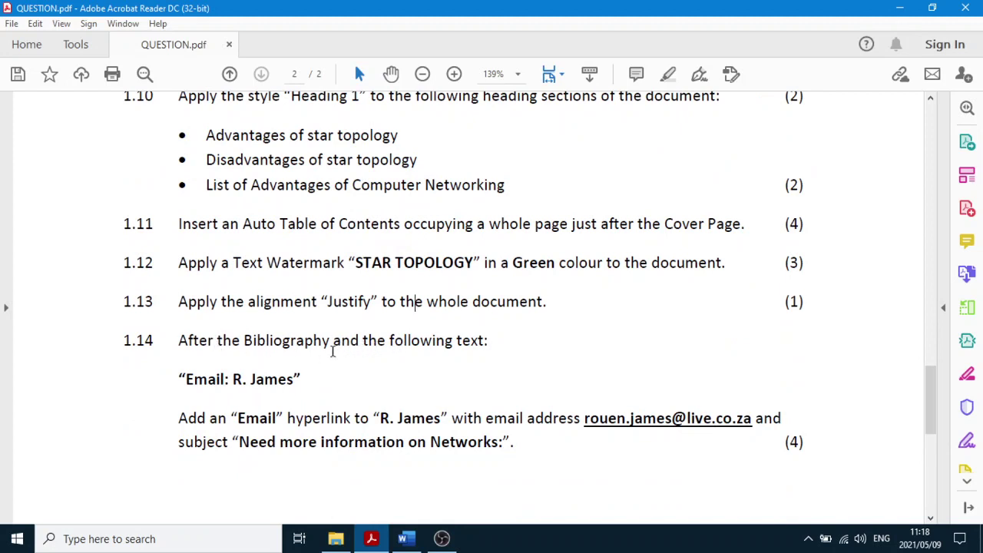
scroll(336, 398, up, 3)
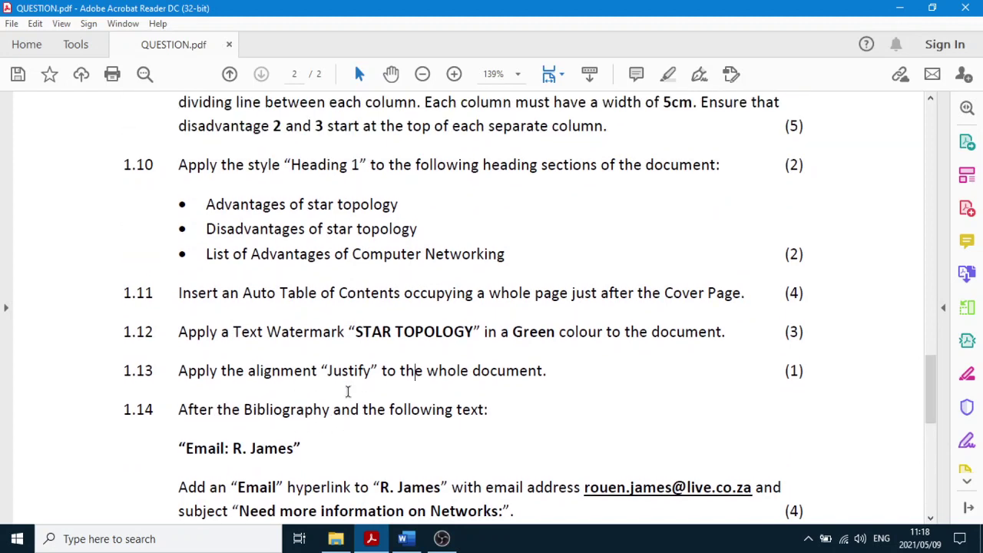
scroll(363, 388, down, 6)
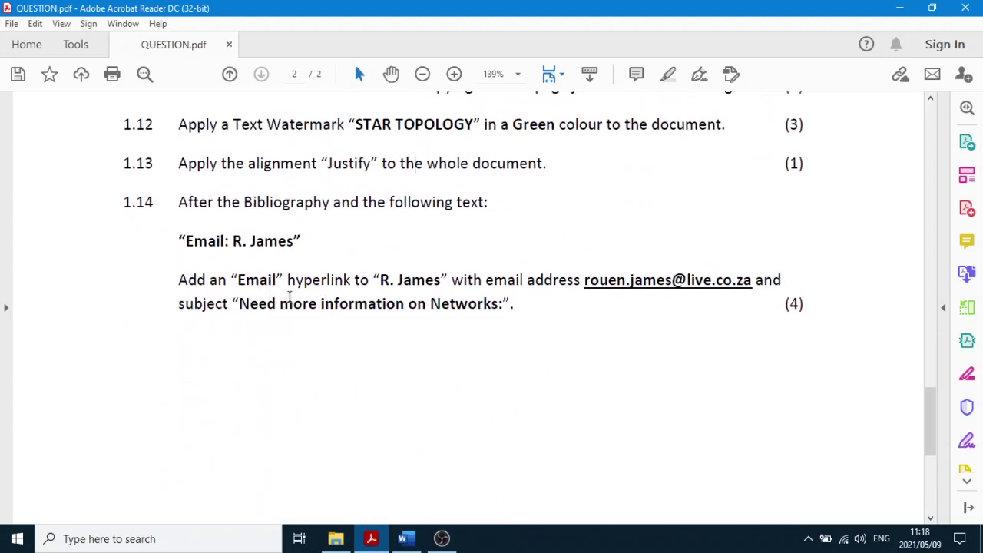
scroll(298, 304, down, 5)
scroll(298, 304, up, 3)
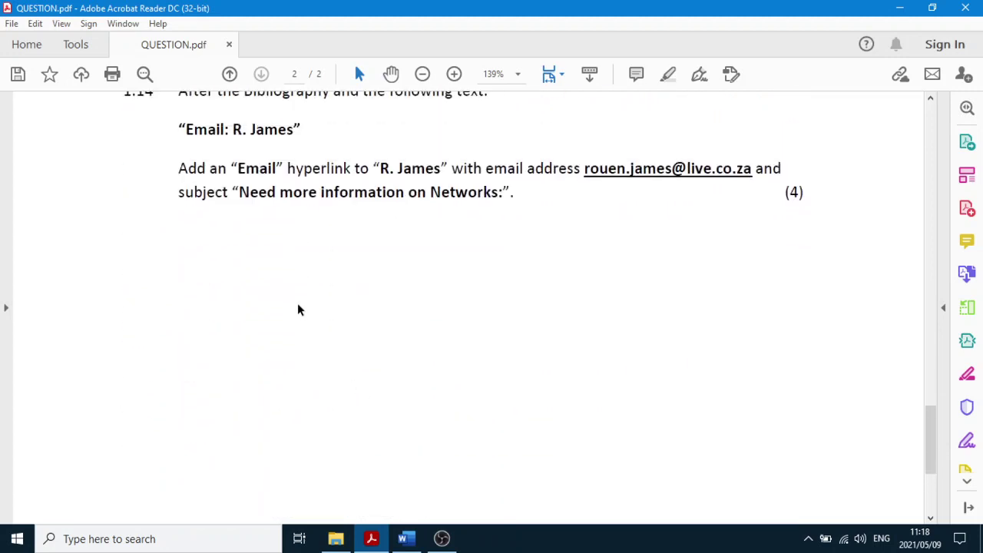
scroll(300, 309, up, 4)
click(406, 539)
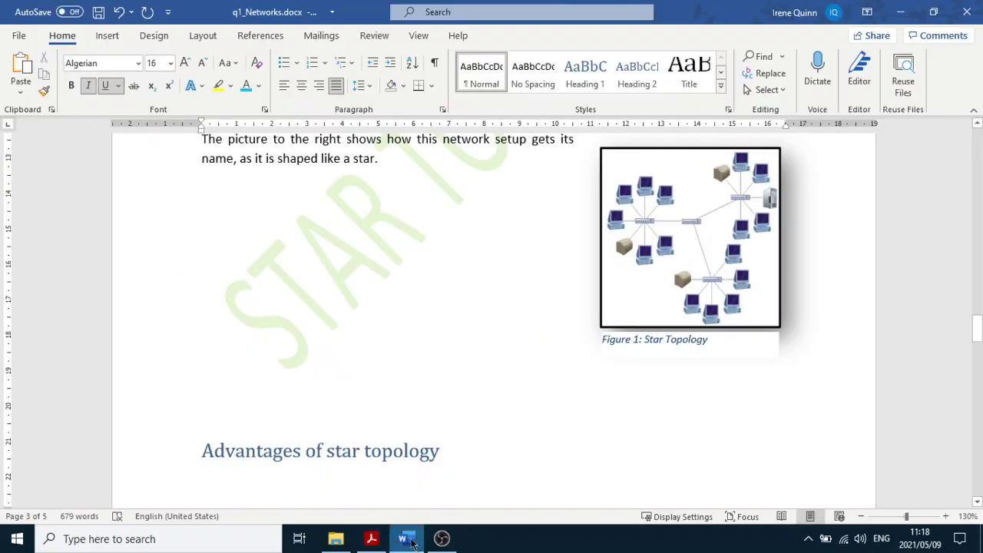
Place the cursor on the empty line after the three-column advantages text.
scroll(362, 438, down, 12)
scroll(359, 427, down, 20)
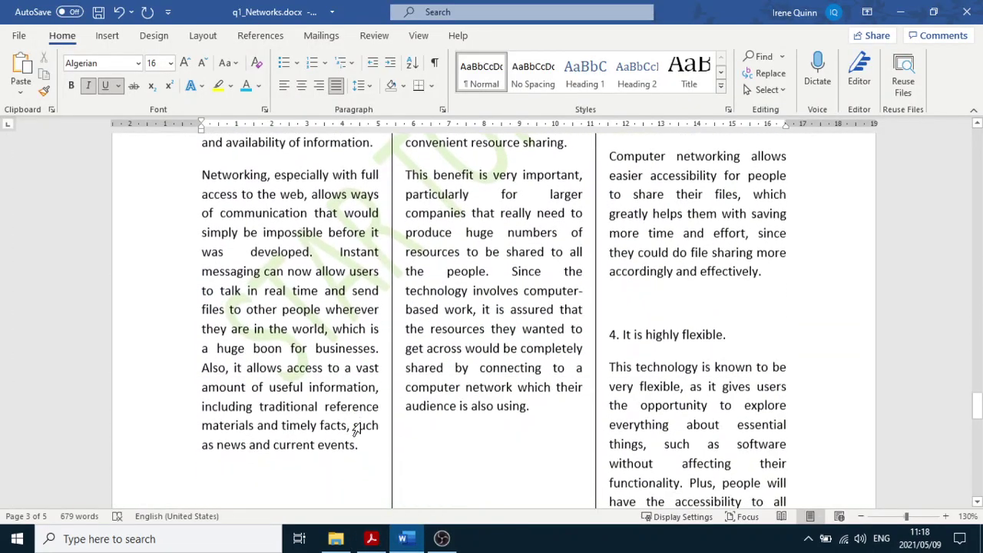
scroll(360, 420, up, 5)
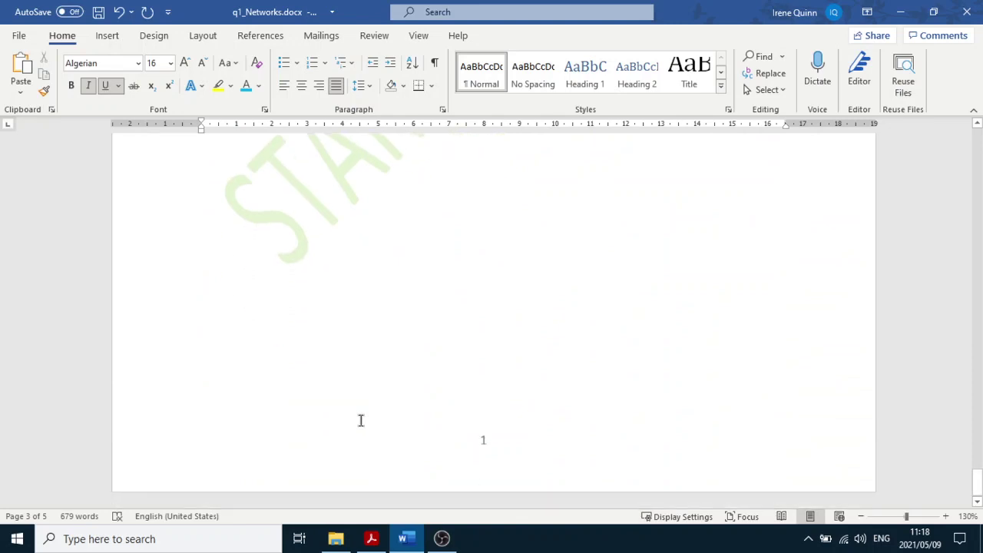
click(392, 418)
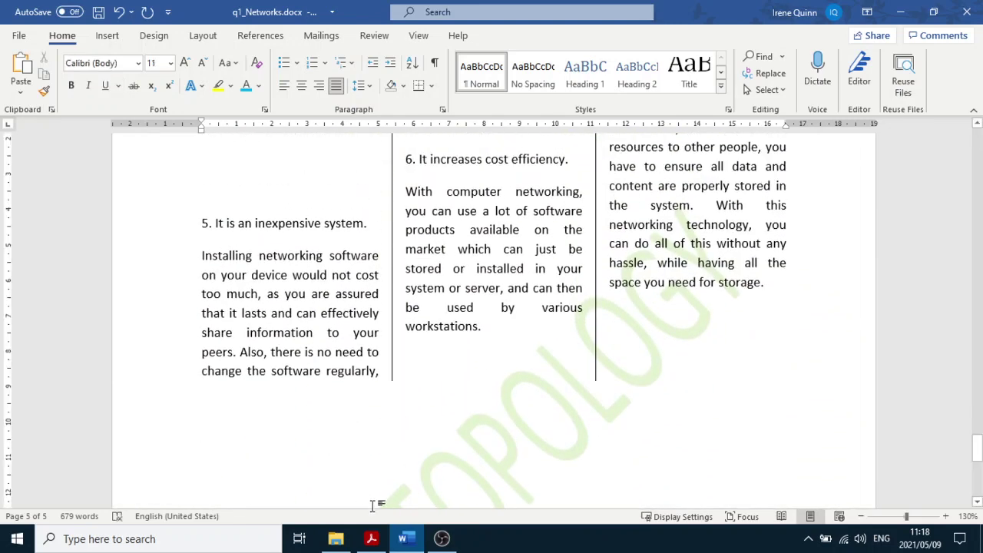
click(371, 540)
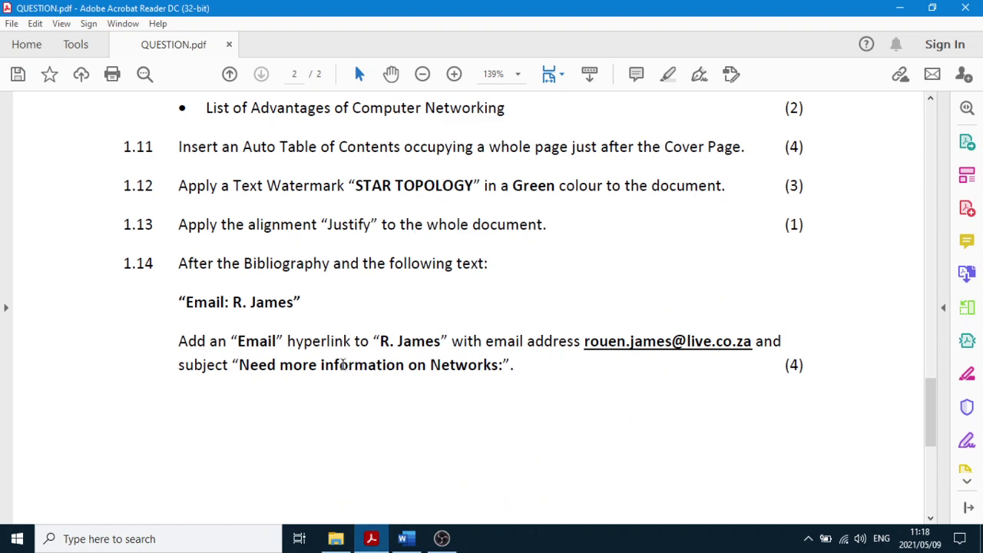
Scroll QUESTION.pdf to question 1.14 on page 2 about the e-mail hyperlink.
scroll(343, 364, up, 9)
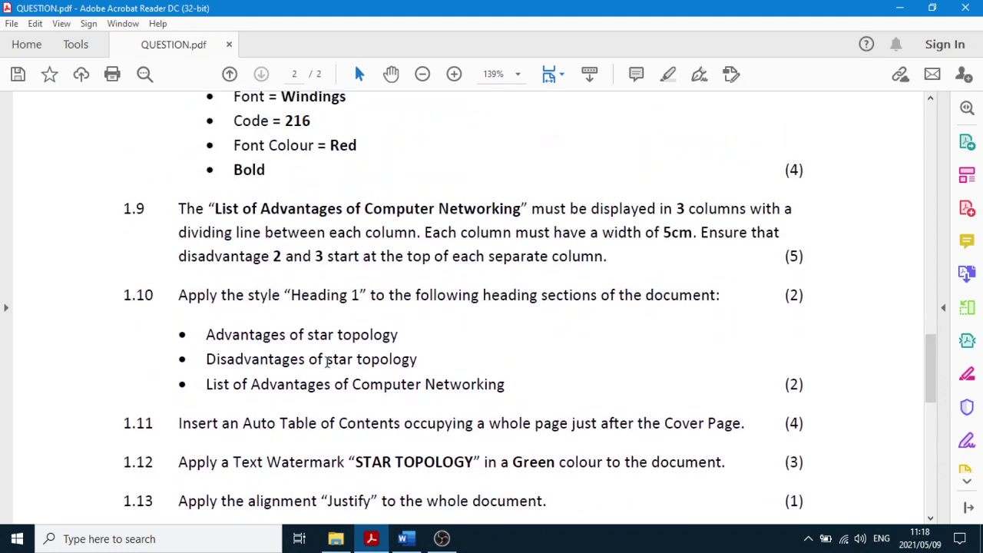
scroll(327, 361, up, 15)
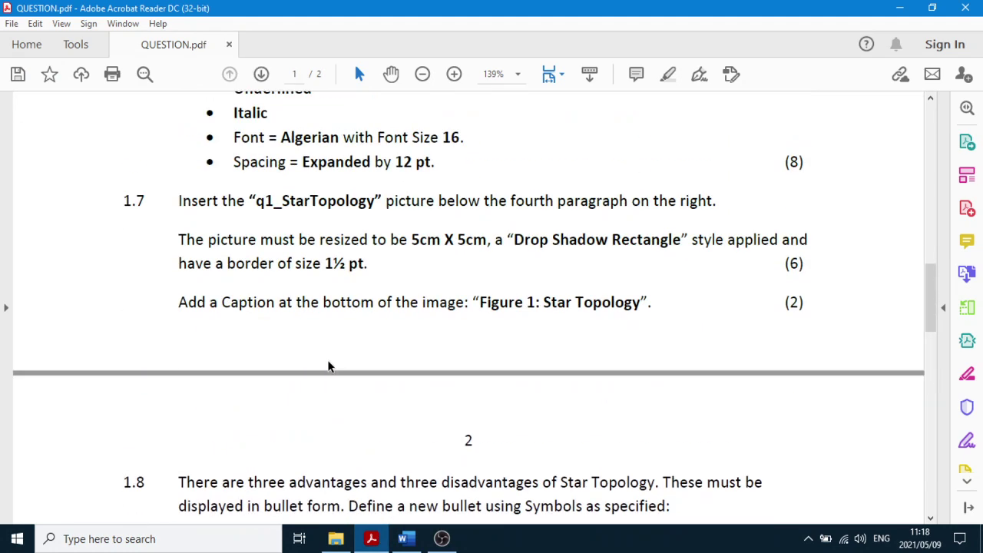
scroll(327, 361, up, 5)
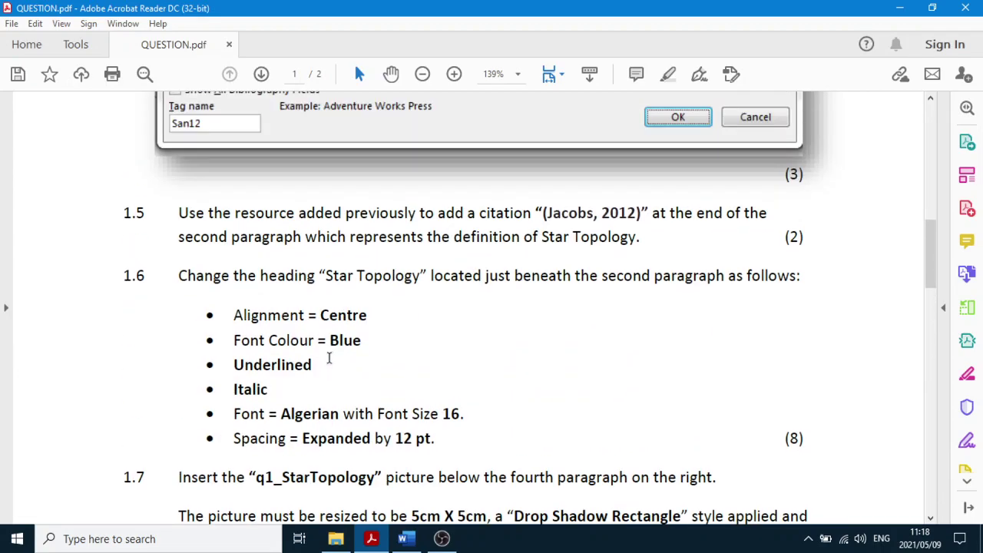
scroll(329, 352, up, 7)
scroll(329, 343, down, 20)
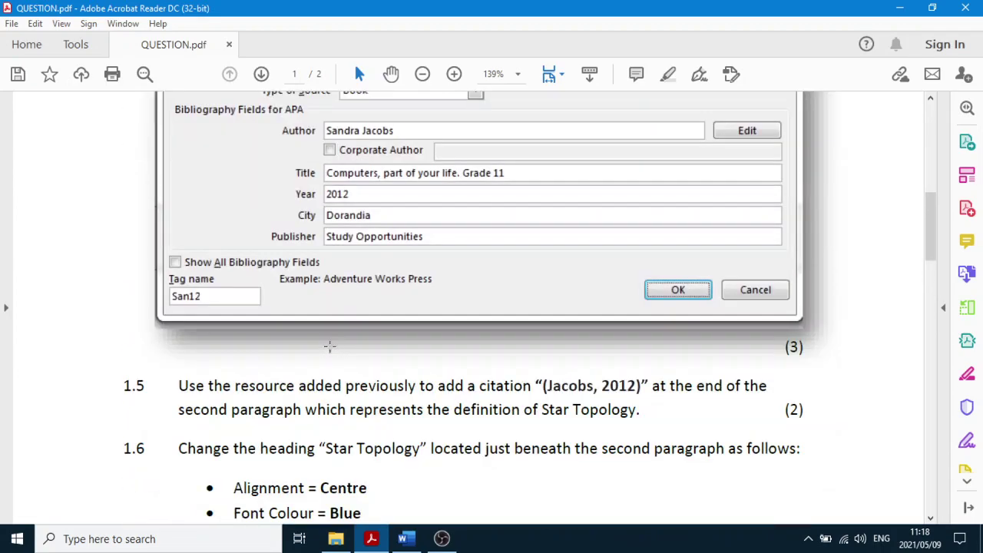
scroll(336, 343, down, 8)
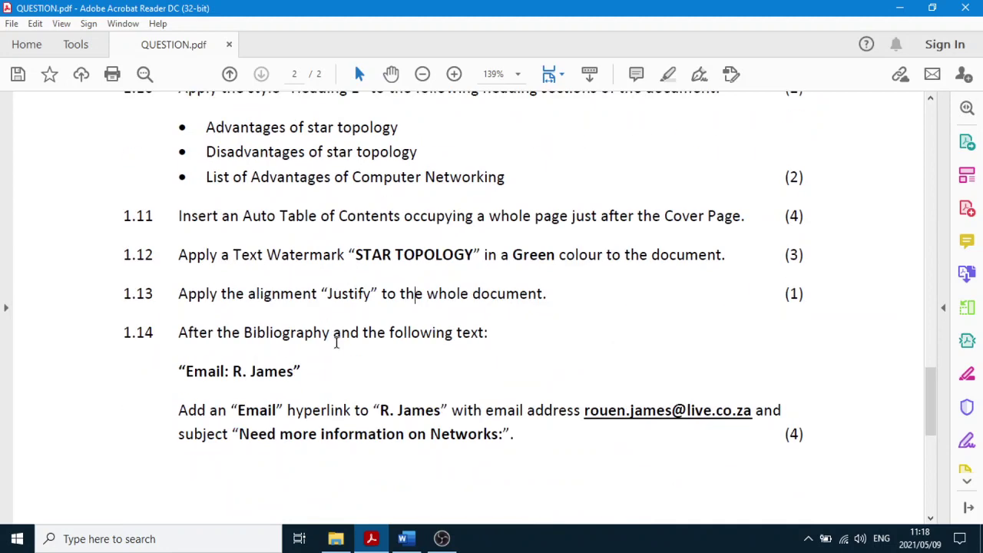
scroll(335, 343, up, 3)
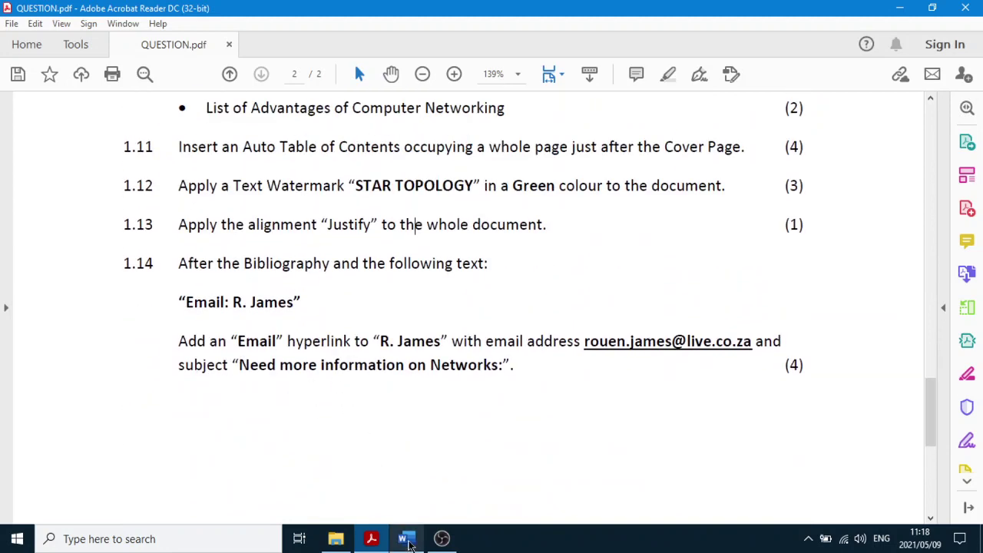
Insert the built-in Bibliography citing the Jacobs (2012) textbook at the document's end.
mouse_move(405, 537)
click(401, 508)
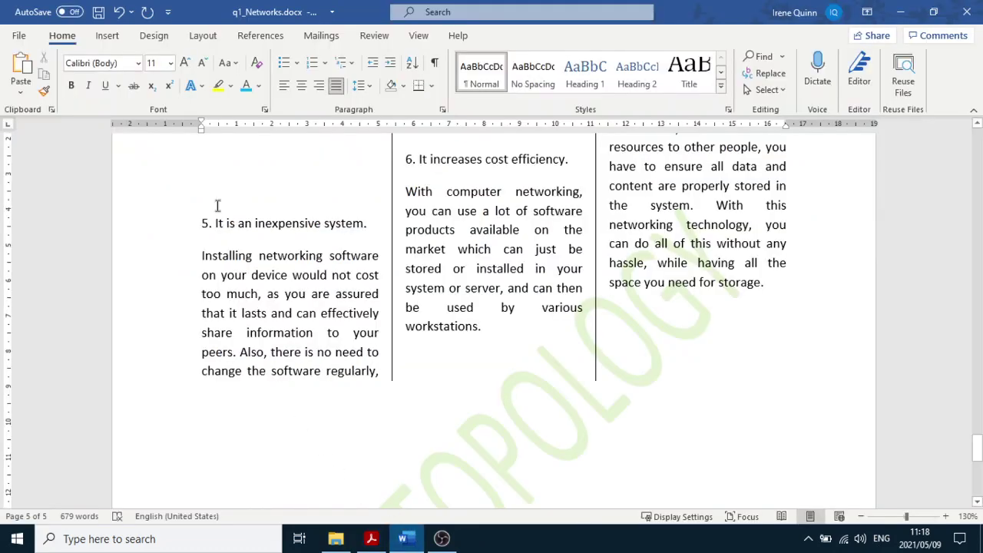
click(256, 36)
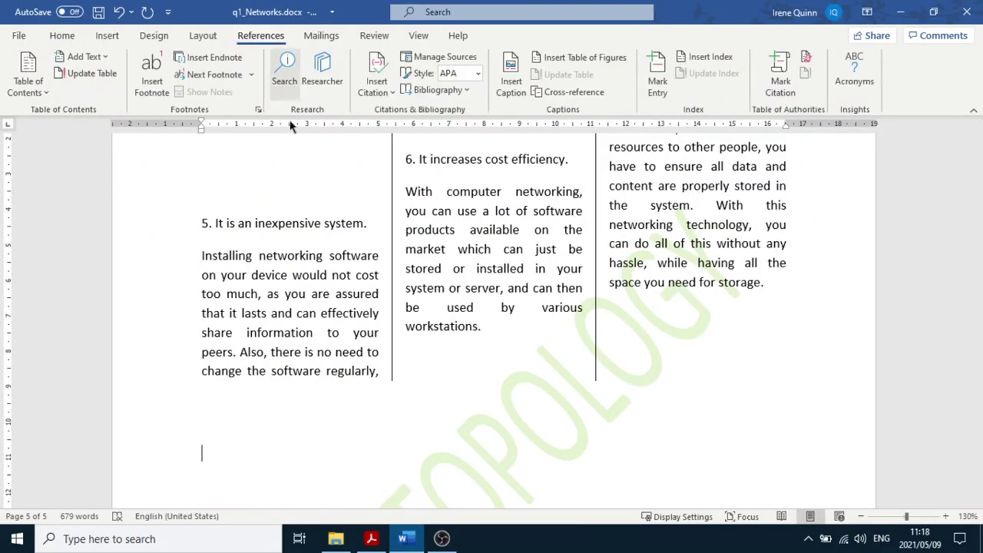
click(435, 91)
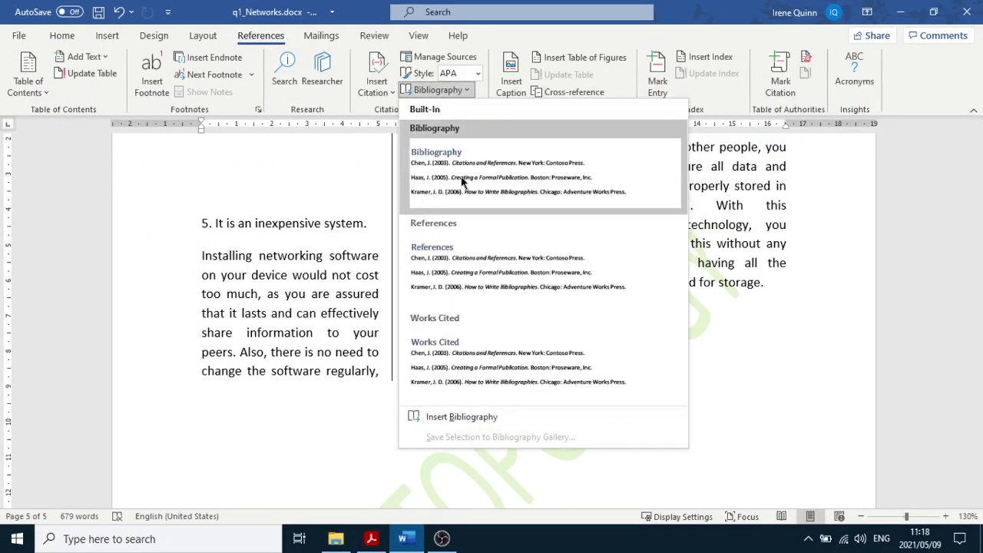
click(462, 182)
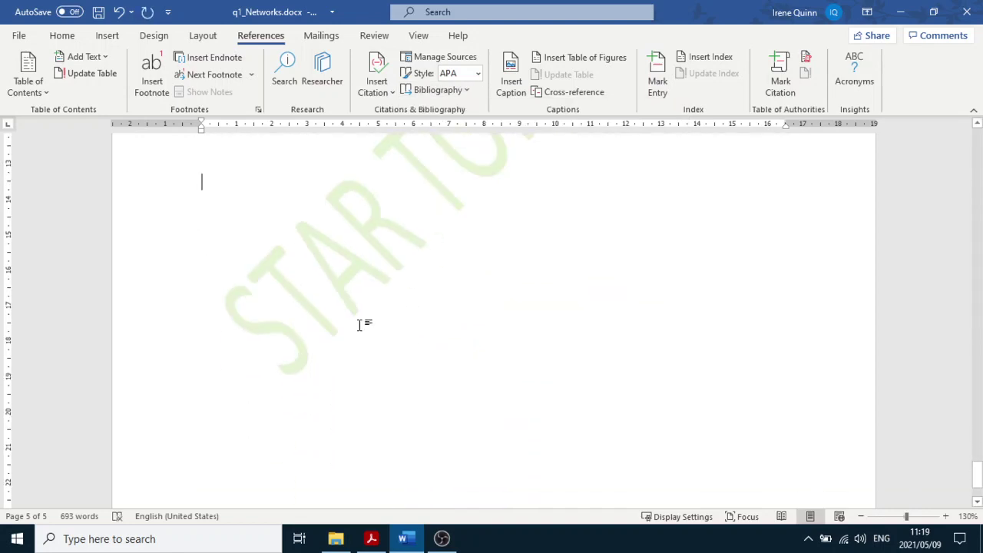
scroll(340, 285, up, 4)
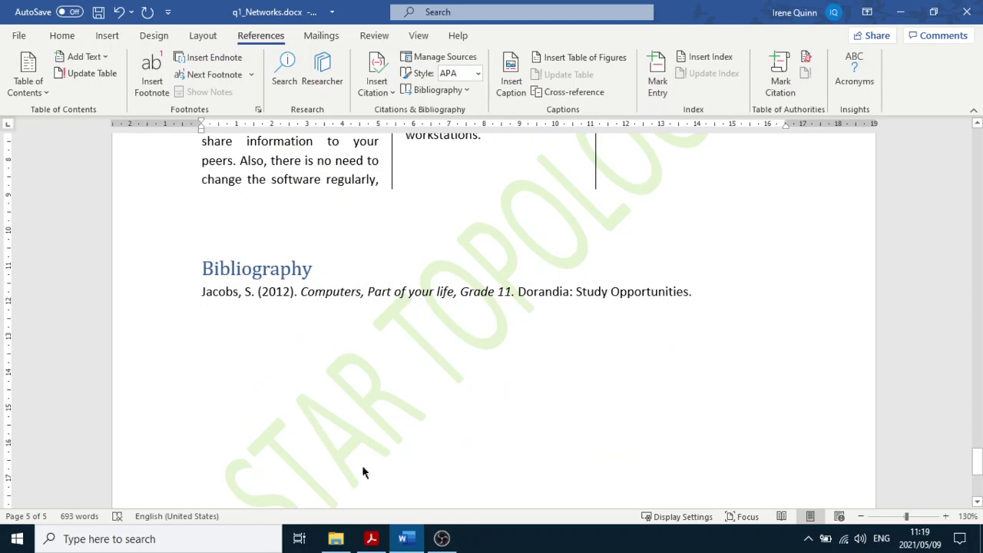
click(372, 540)
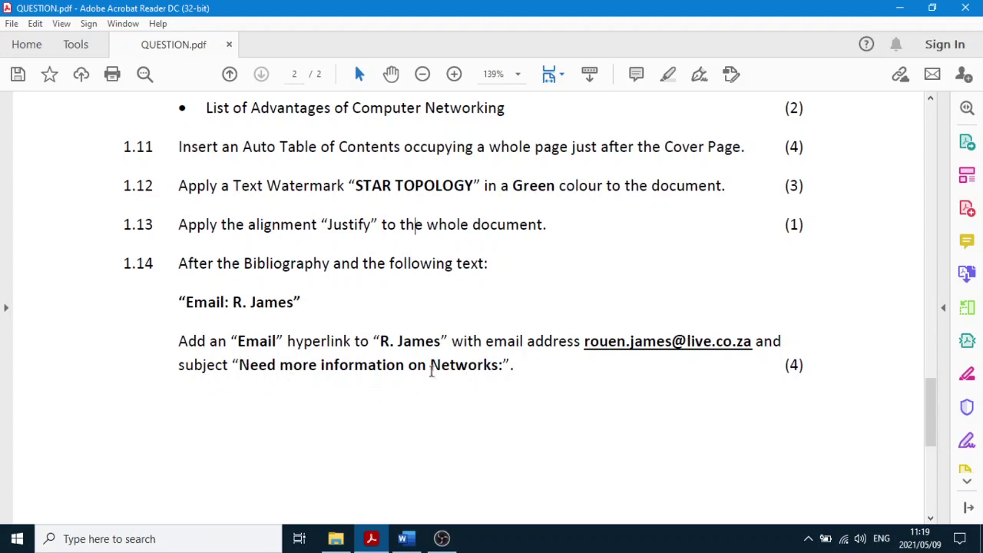
click(407, 539)
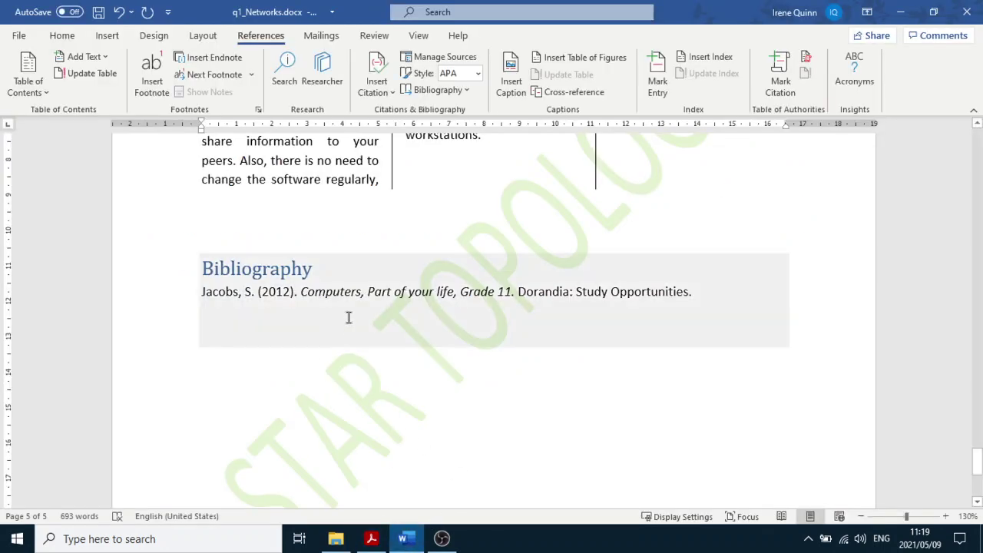
Create an E-mail Address link and start entering the recipient's e-mail address.
click(109, 37)
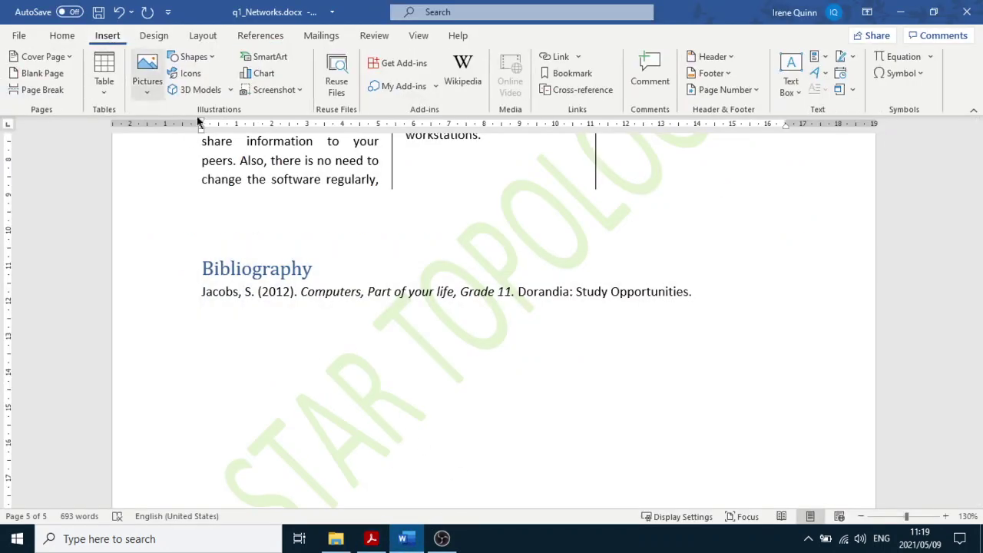
click(579, 61)
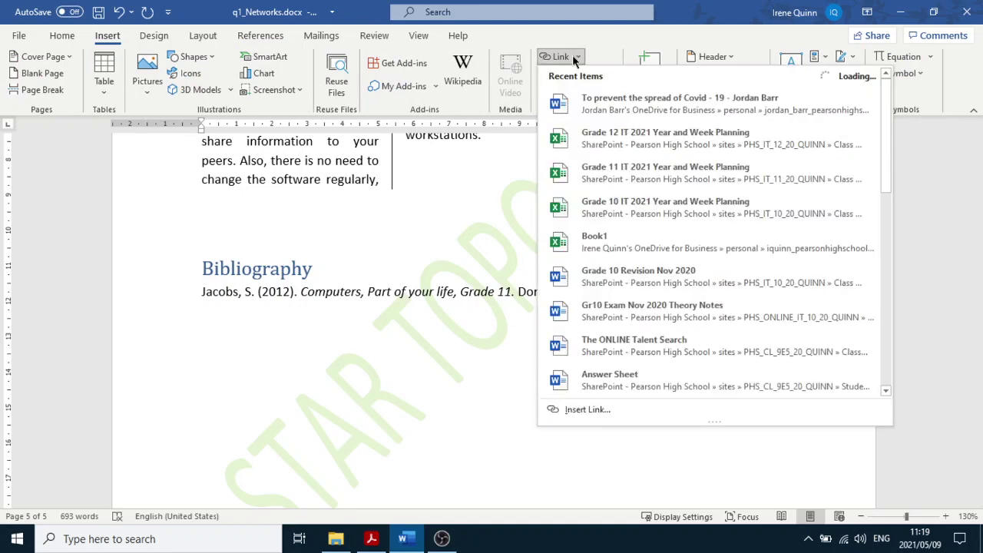
click(556, 56)
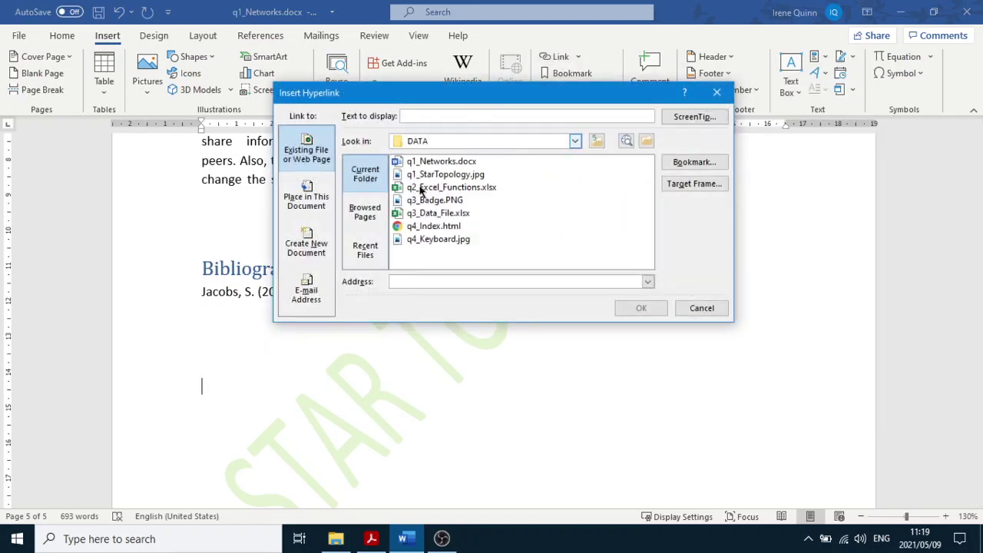
click(308, 297)
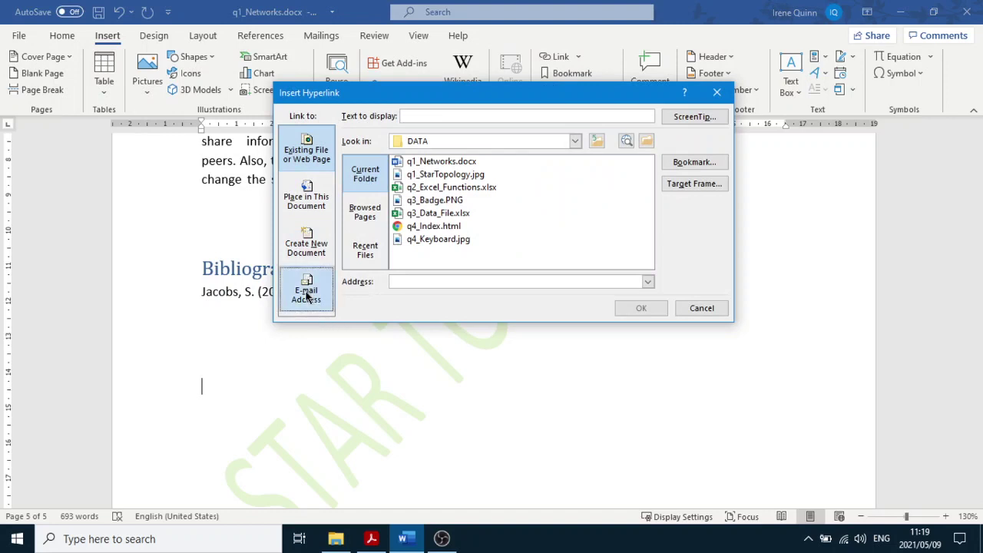
click(377, 150)
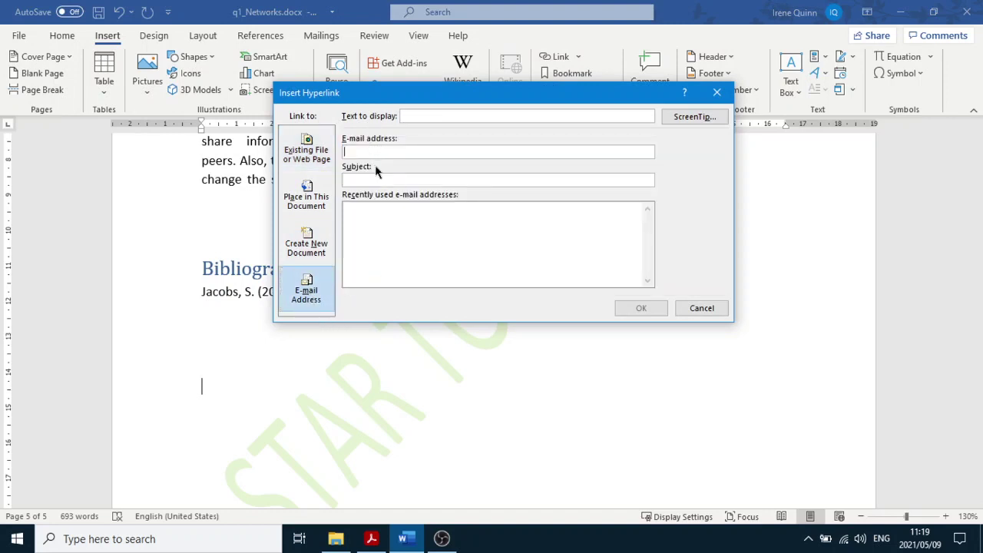
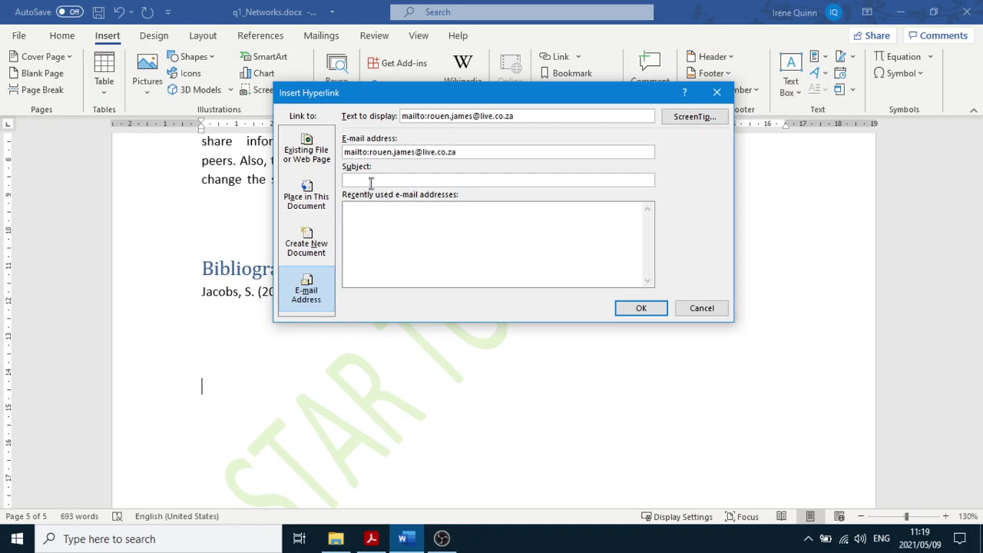
click(372, 540)
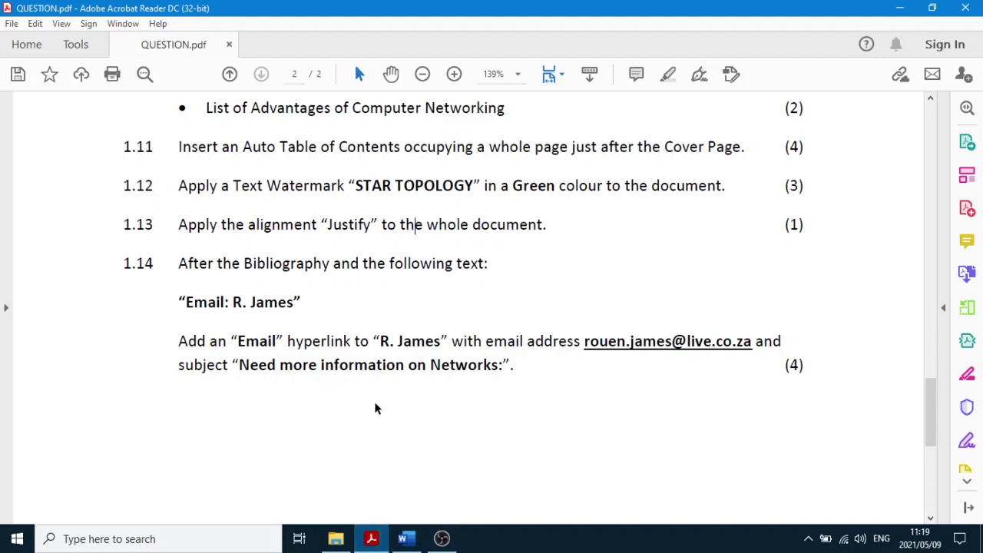
Enter the subject 'Need more information on networks' and clear the link's display text.
click(406, 539)
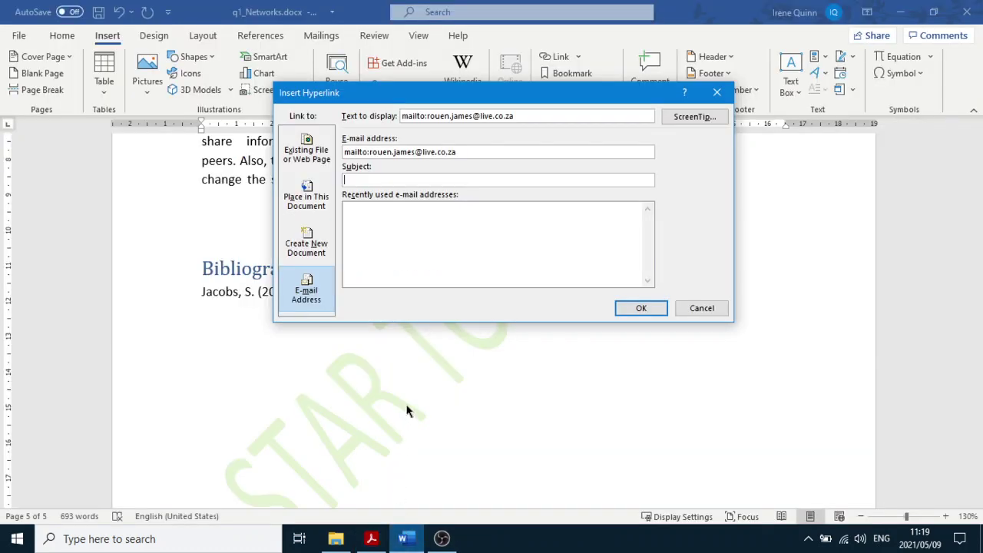
text(Need more)
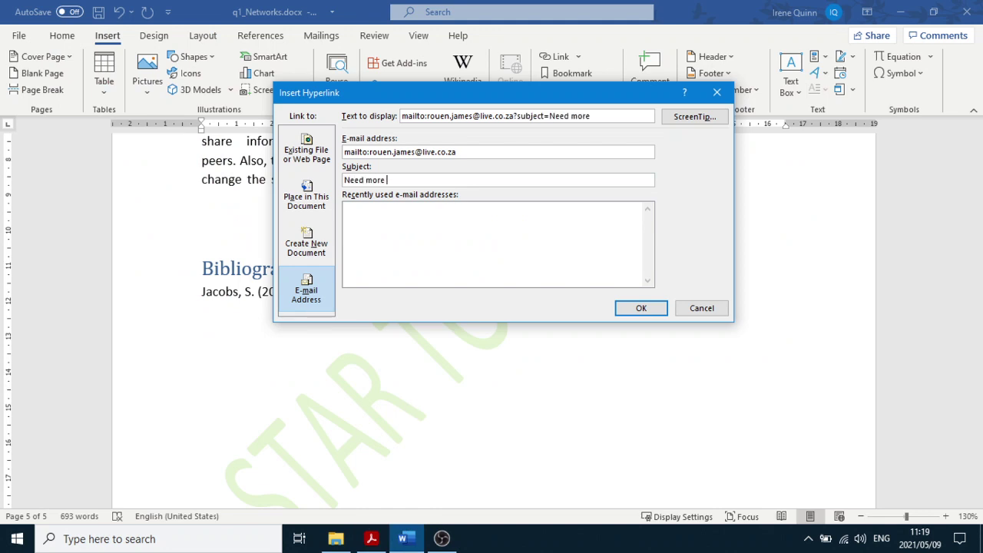
text( information on networks)
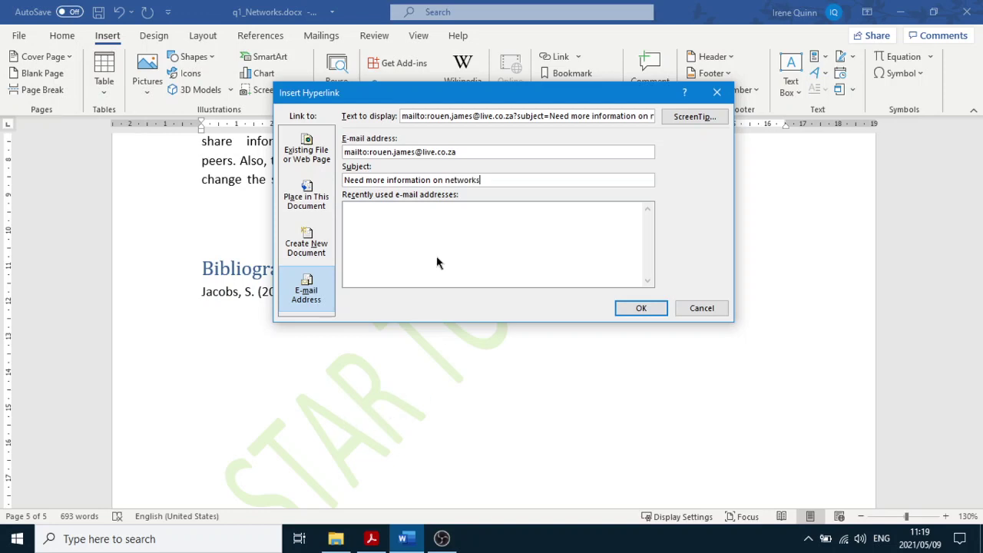
drag(404, 115, 674, 121)
key(BackSpace)
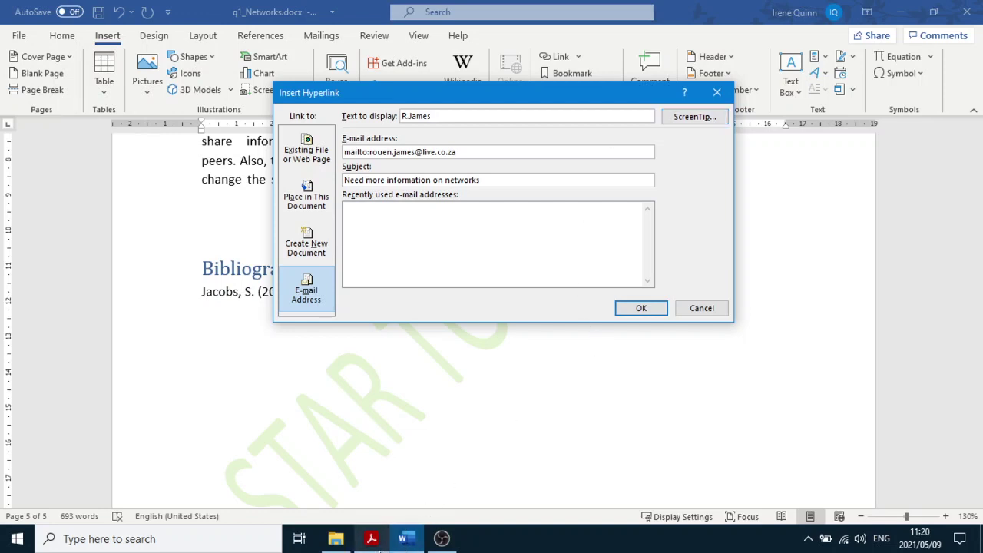
Show the recipient's name as link text, insert the e-mail hyperlink, and review the PDF.
click(371, 538)
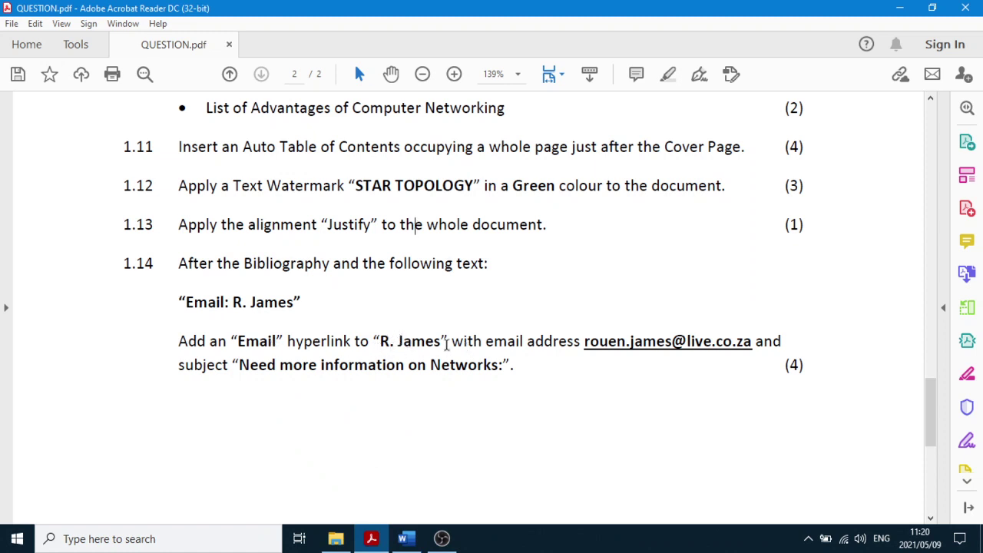
click(405, 538)
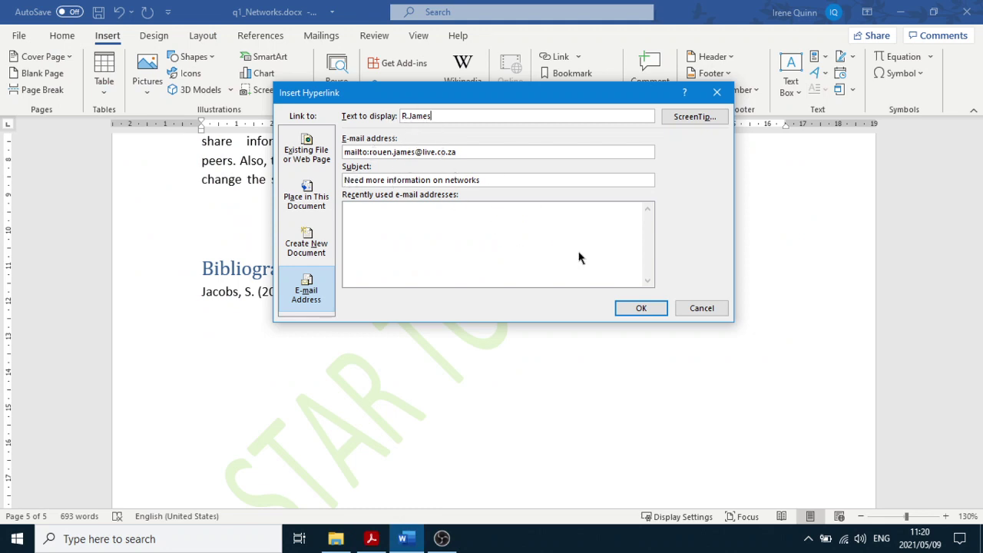
click(638, 310)
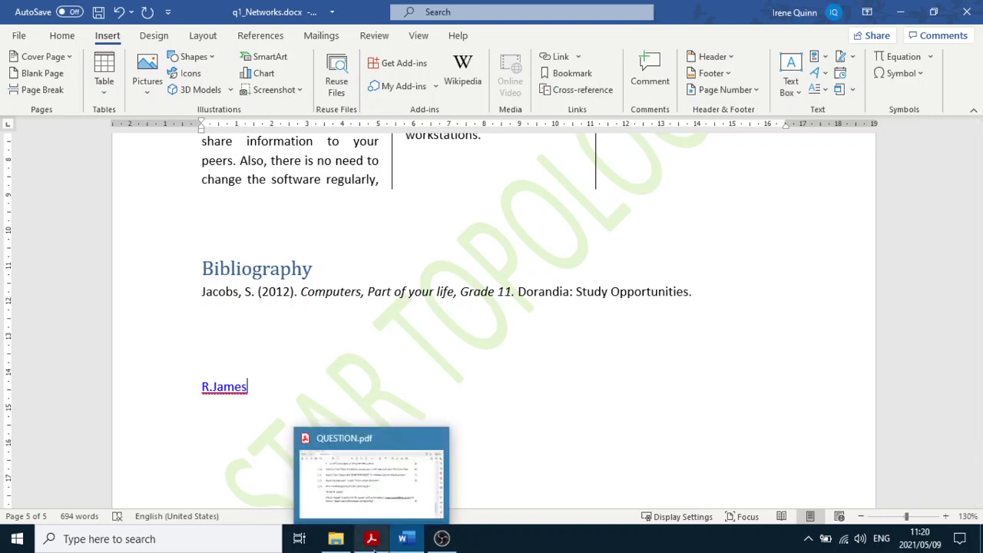
click(406, 430)
scroll(408, 422, down, 5)
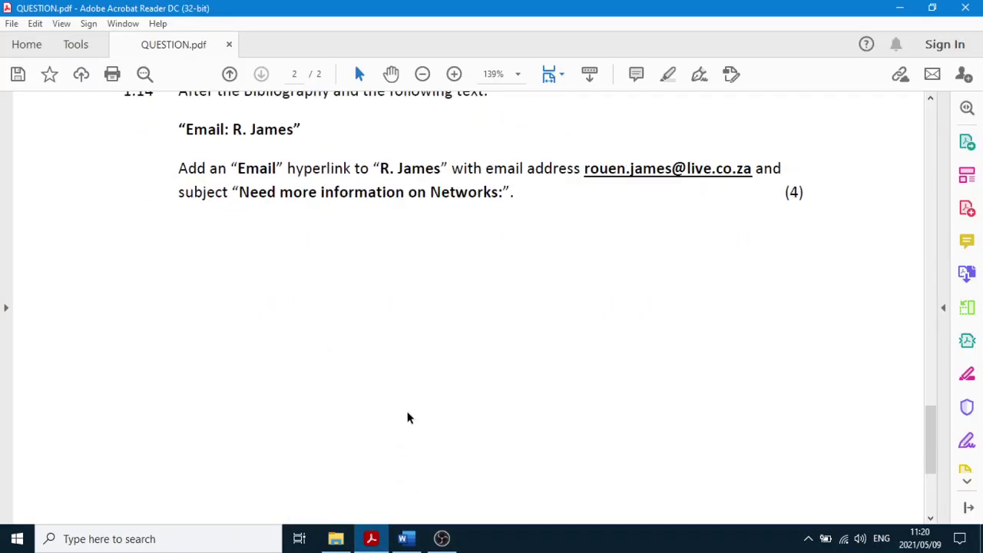
click(442, 538)
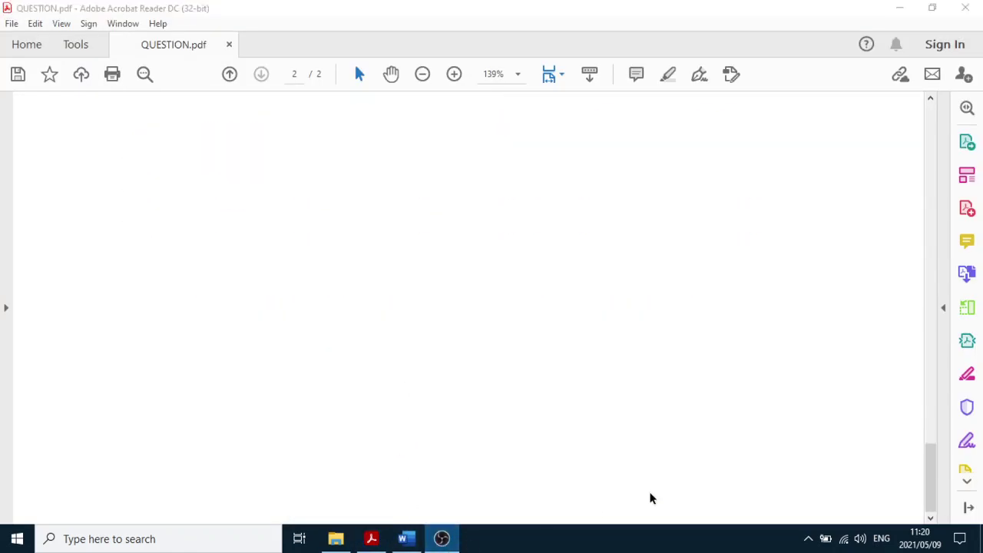